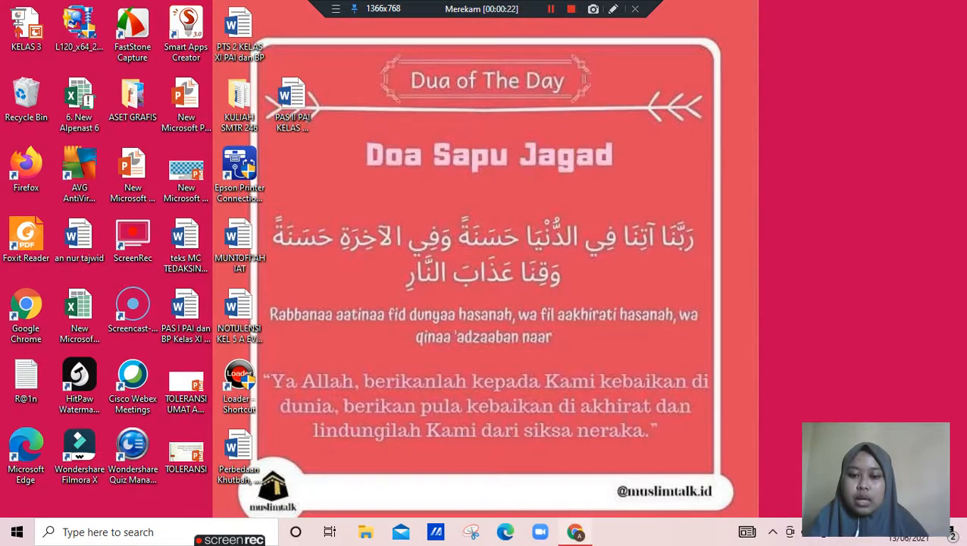
Switch to the Office 365 home page in Chrome and create a new Forms quiz
click(576, 532)
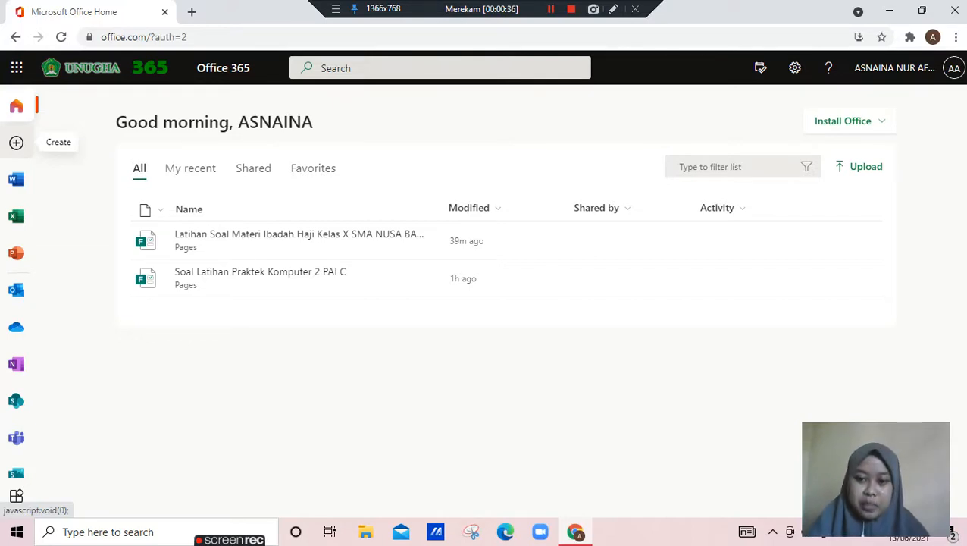
click(16, 142)
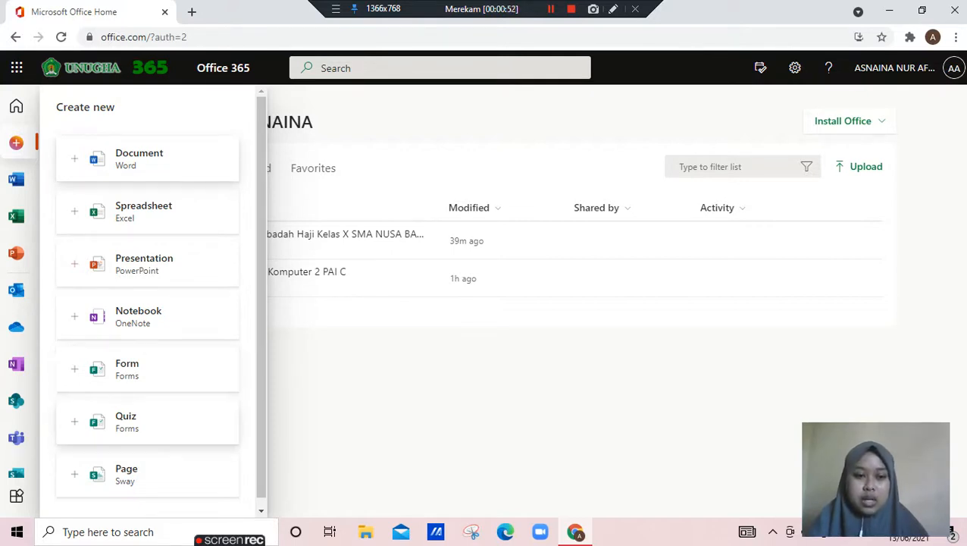
click(147, 422)
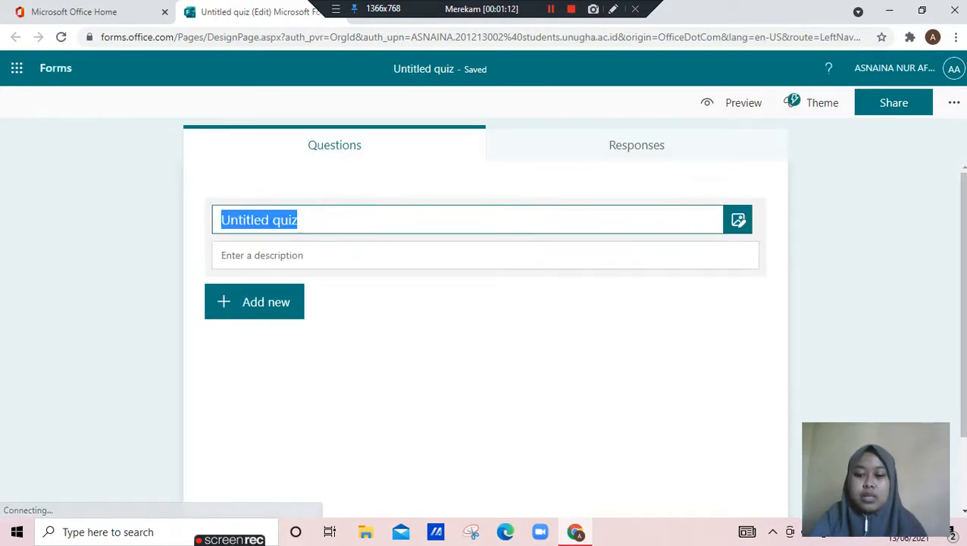
Replace the default quiz title with "Latihan Soal Materi Rukun Islam" and start a second title line
key(BackSpace)
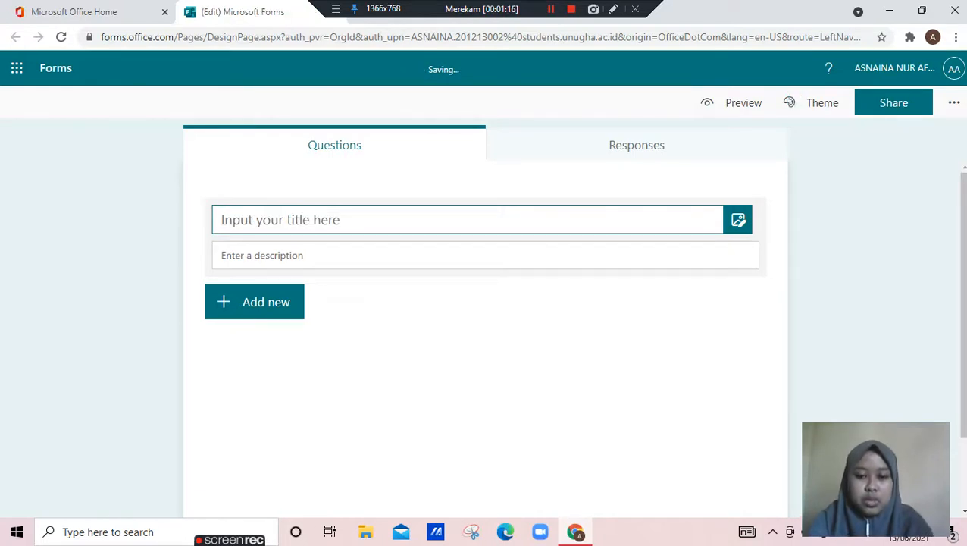
text(L)
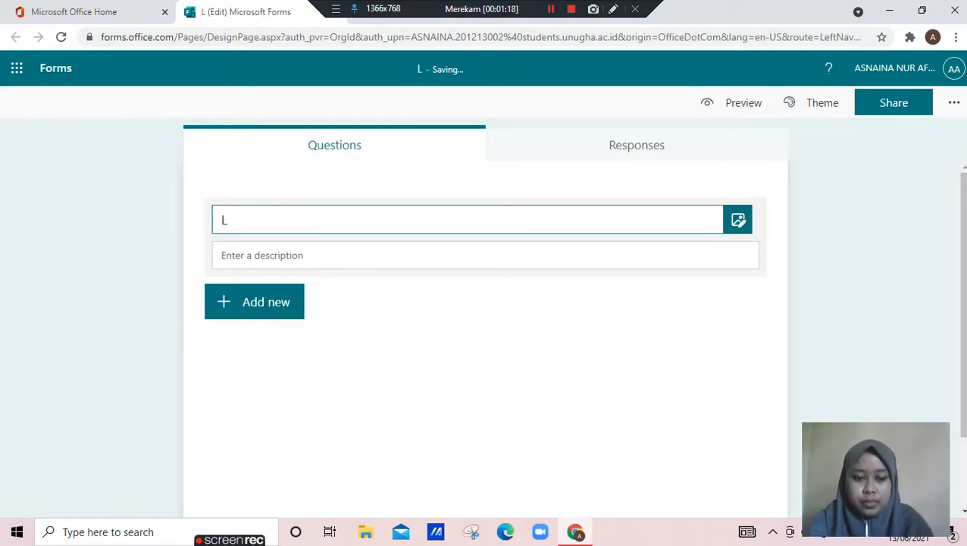
text(atihan Soa)
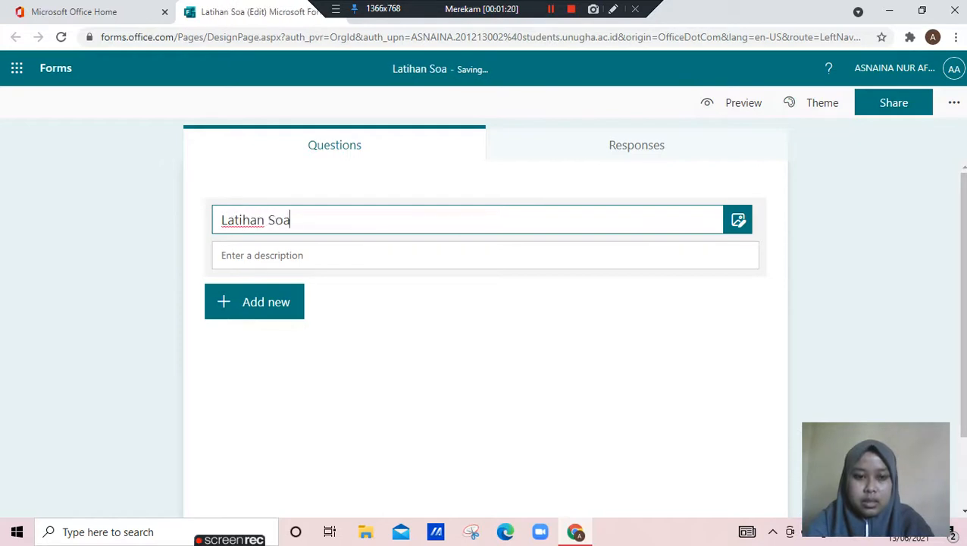
text(l M)
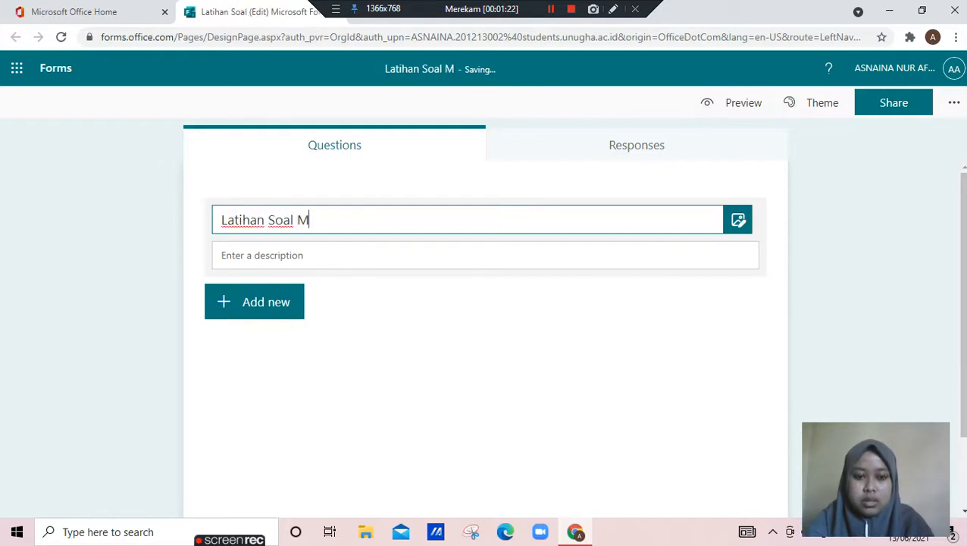
text(ateri)
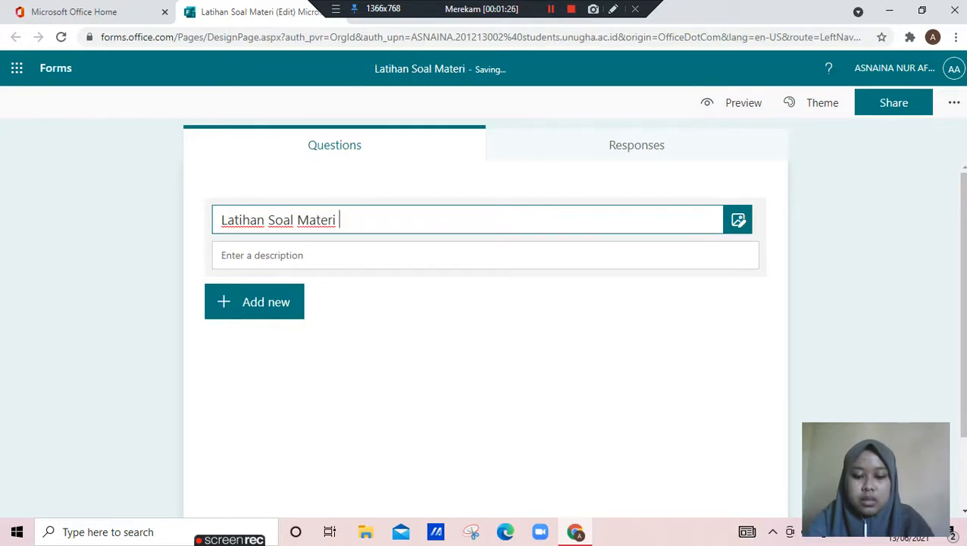
text( Ru)
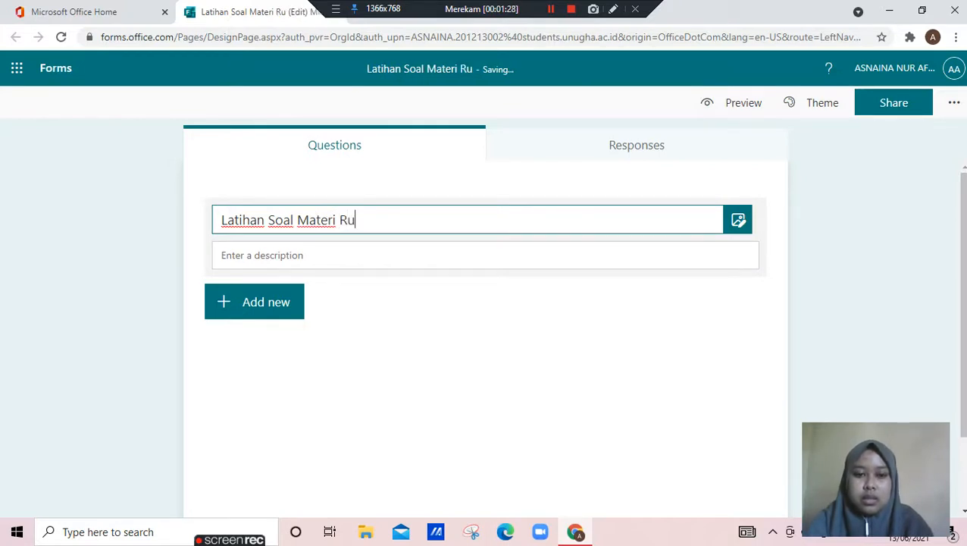
text(kun I)
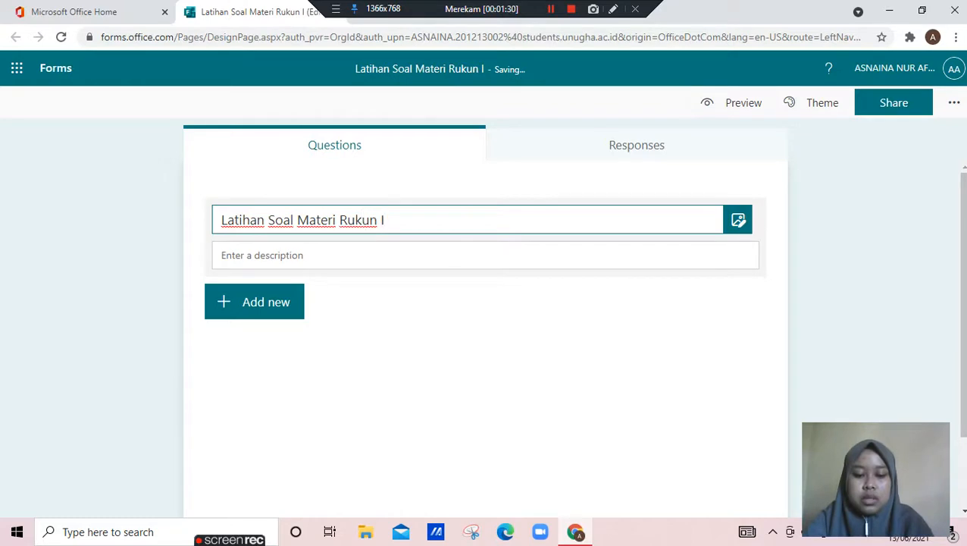
text(slam )
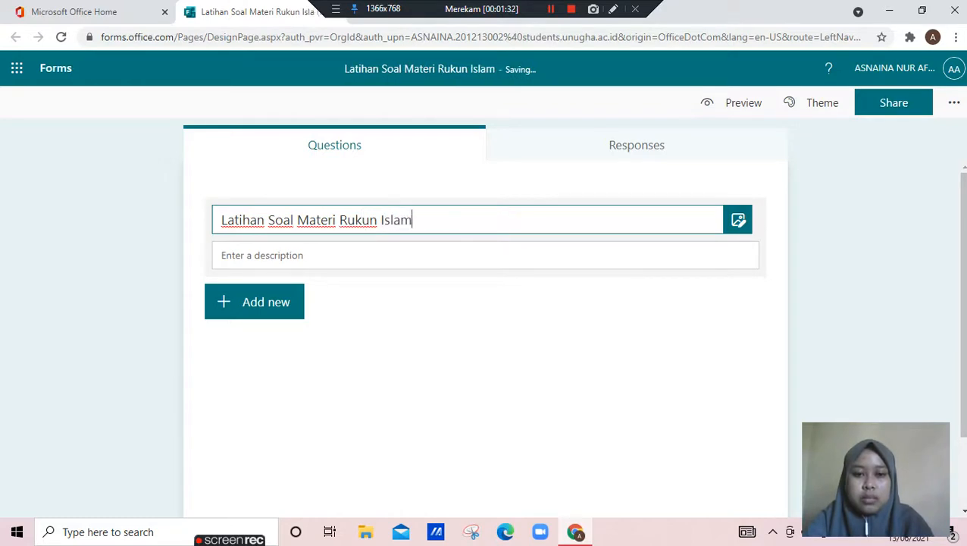
text(Keas)
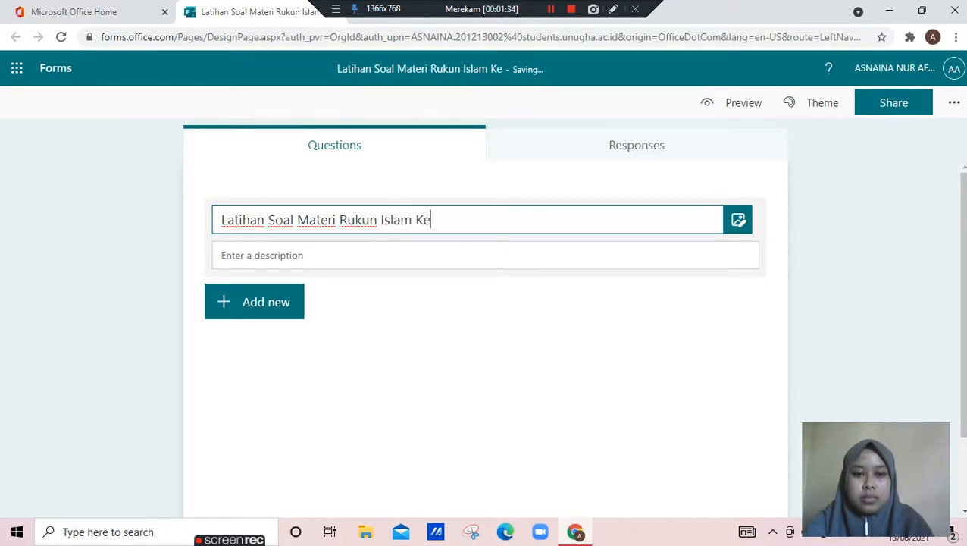
key(BackSpace)
key(BackSpace)
text(las)
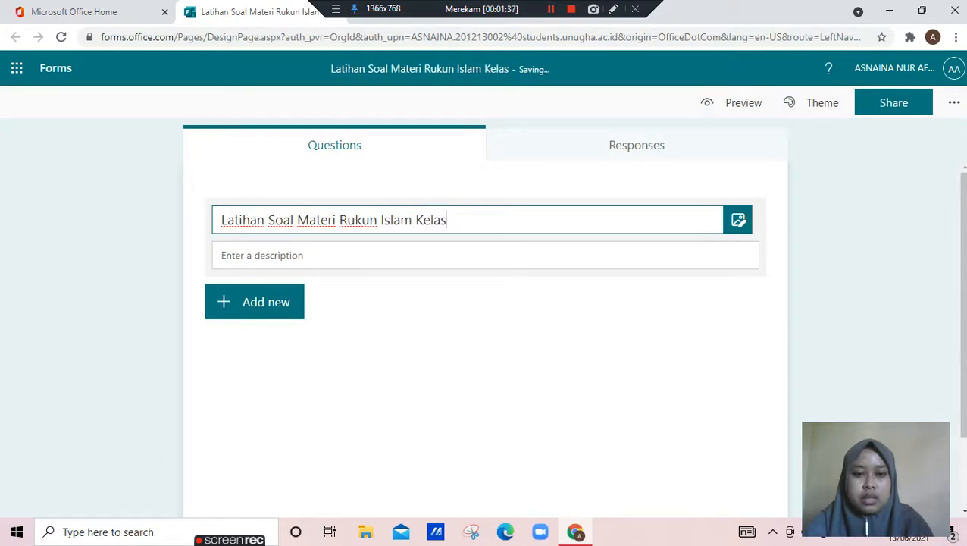
key(BackSpace)
key(BackSpace)
key(BackSpace)
key(BackSpace)
key(BackSpace)
key(Return)
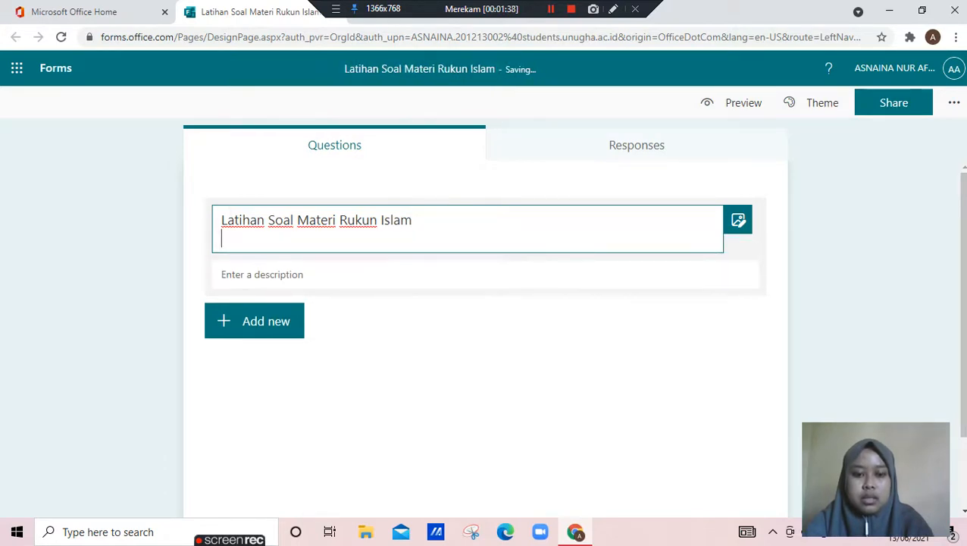
Add "Kelas X MIPA dan IPS" as the title's second line and "SMA NUSA BANGSA" as its third
text(Kea)
key(BackSpace)
text(las )
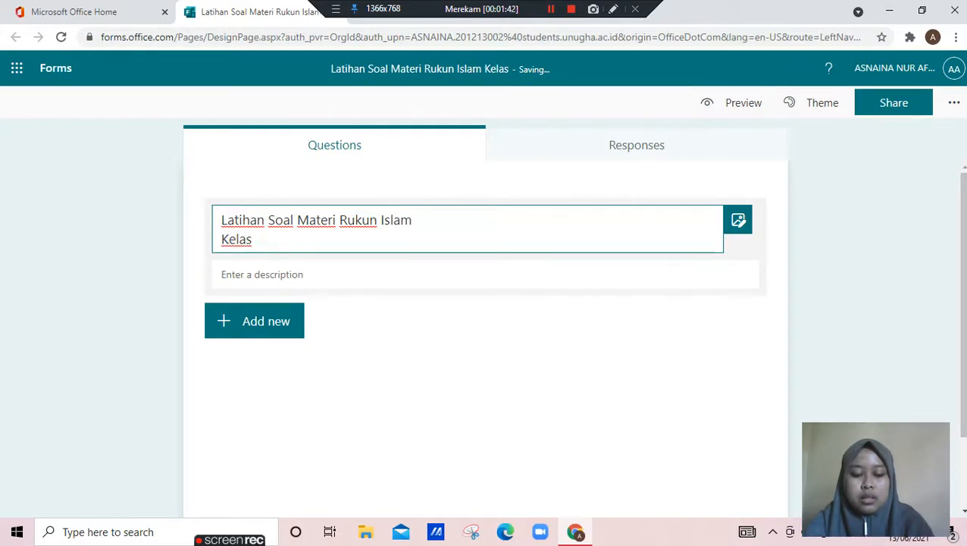
text(x)
key(BackSpace)
text(X)
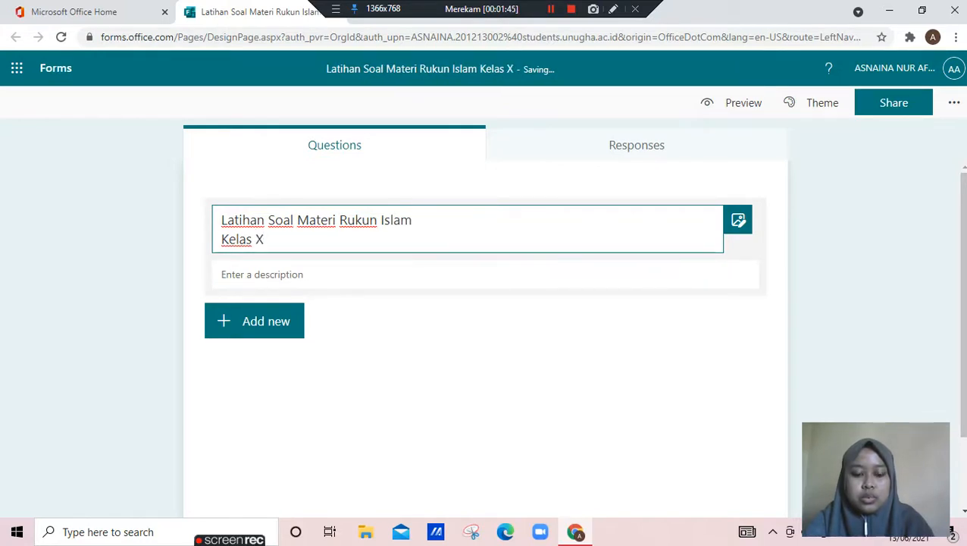
text( MIPA)
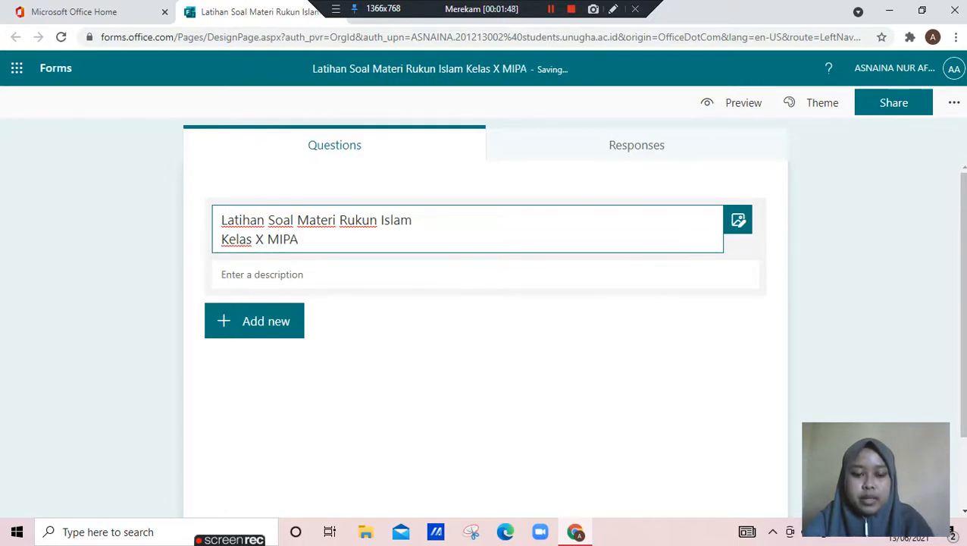
text( da)
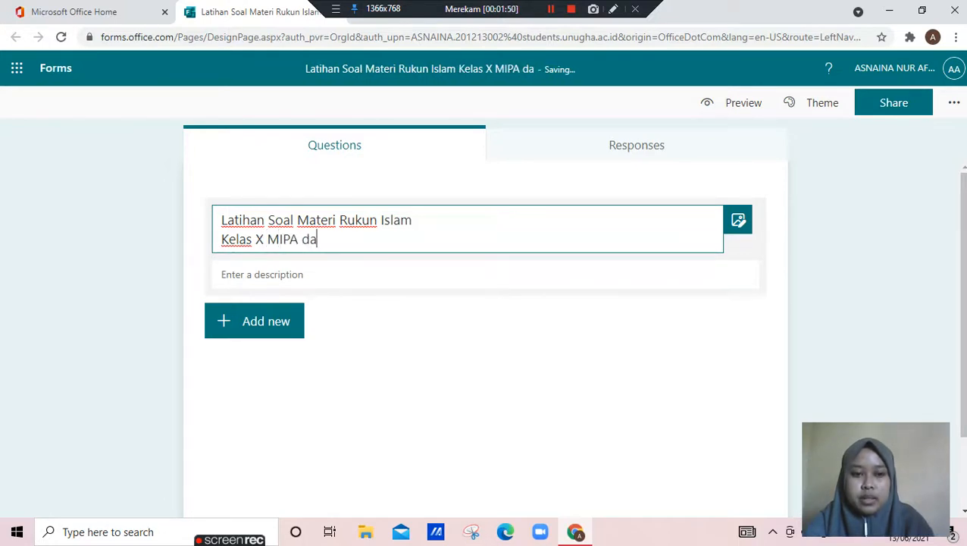
text(n IPS)
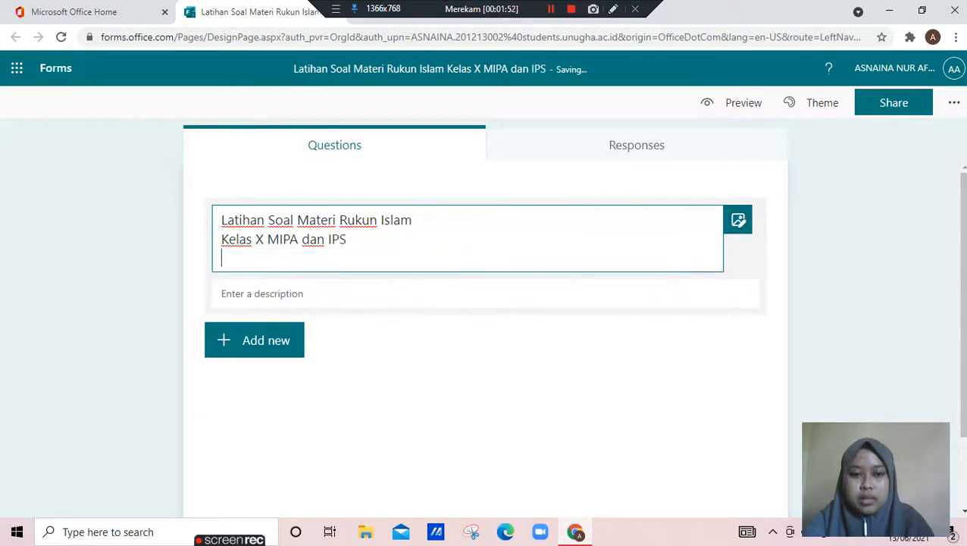
text( SMA)
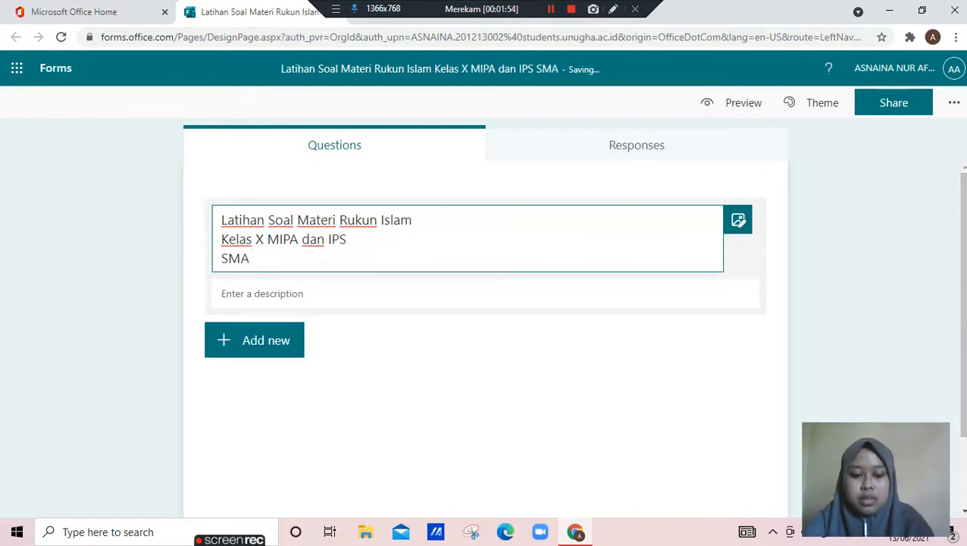
text( NUSA BANGSA)
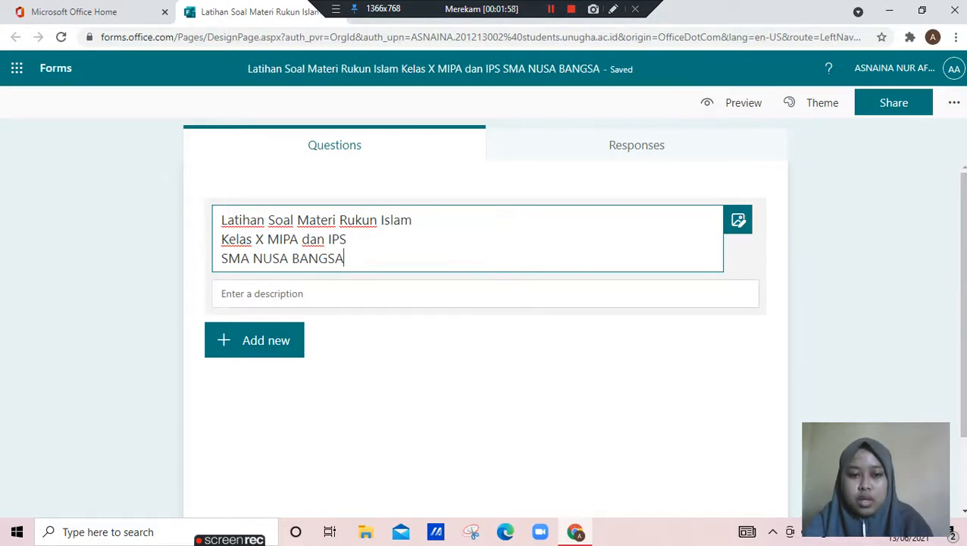
Enter the heading "Petunjuk Pengerjaan:" on the first line of the quiz description
click(262, 294)
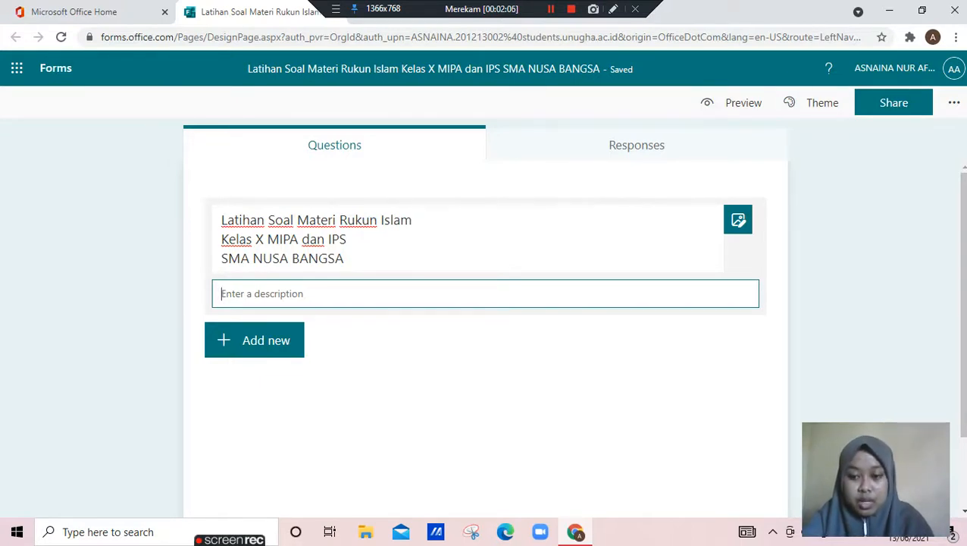
text(a)
key(BackSpace)
text(P)
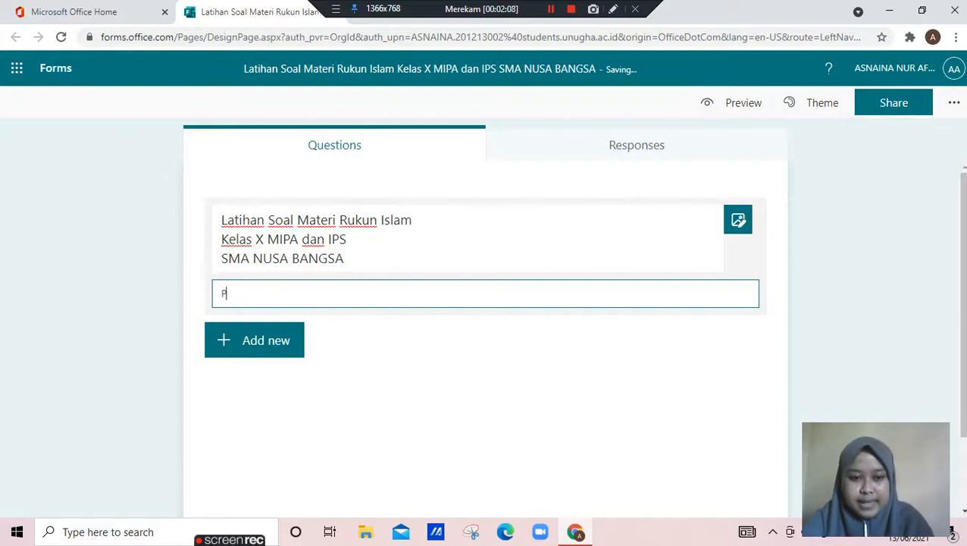
text(entuk P)
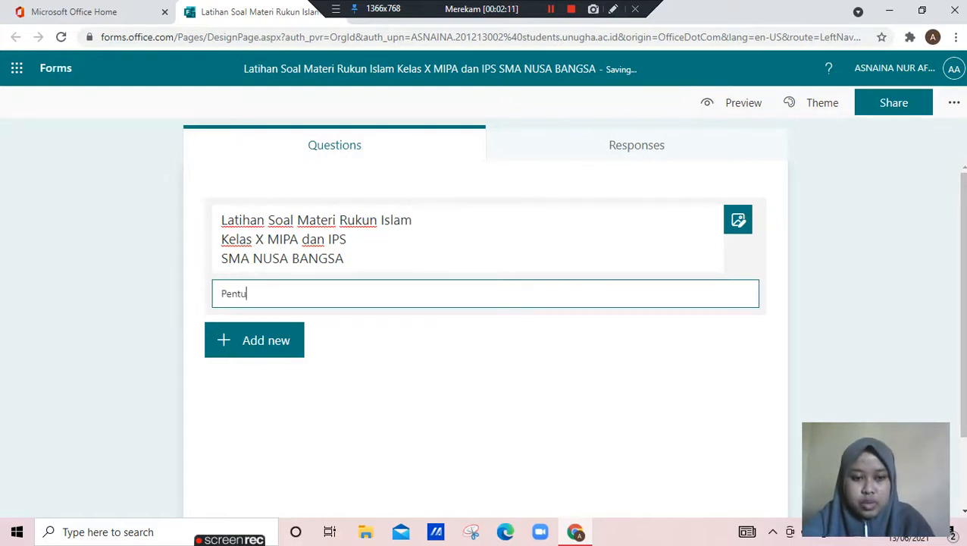
key(BackSpace)
key(BackSpace)
key(BackSpace)
key(BackSpace)
key(BackSpace)
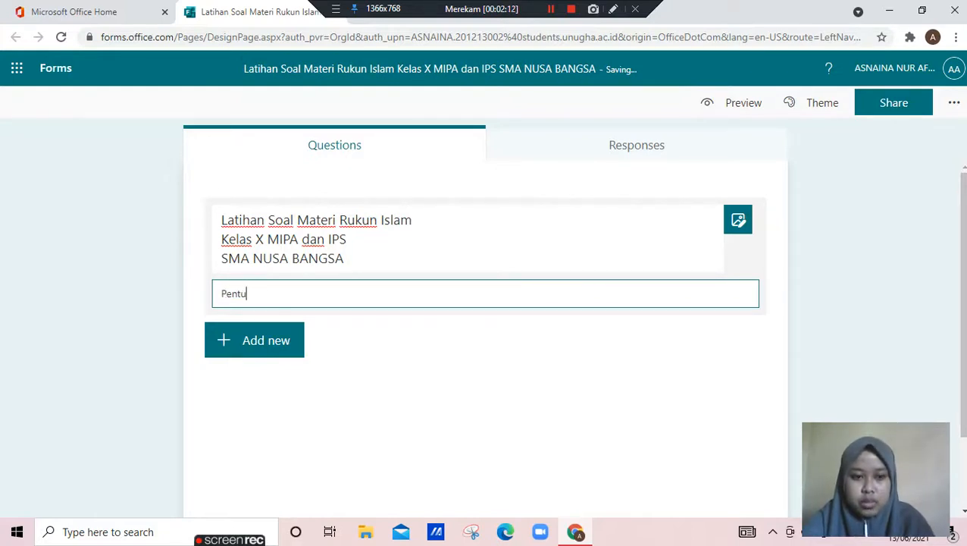
key(BackSpace)
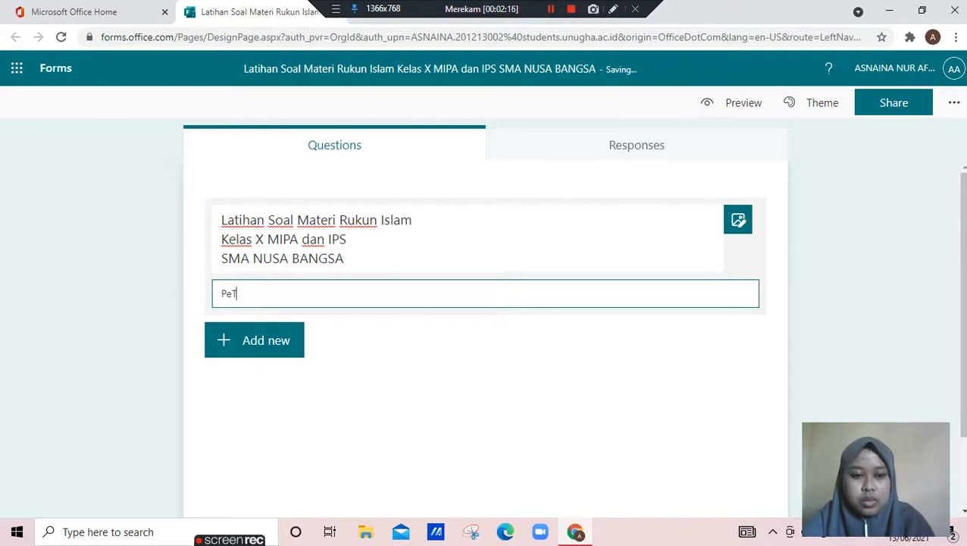
text(tunjuk)
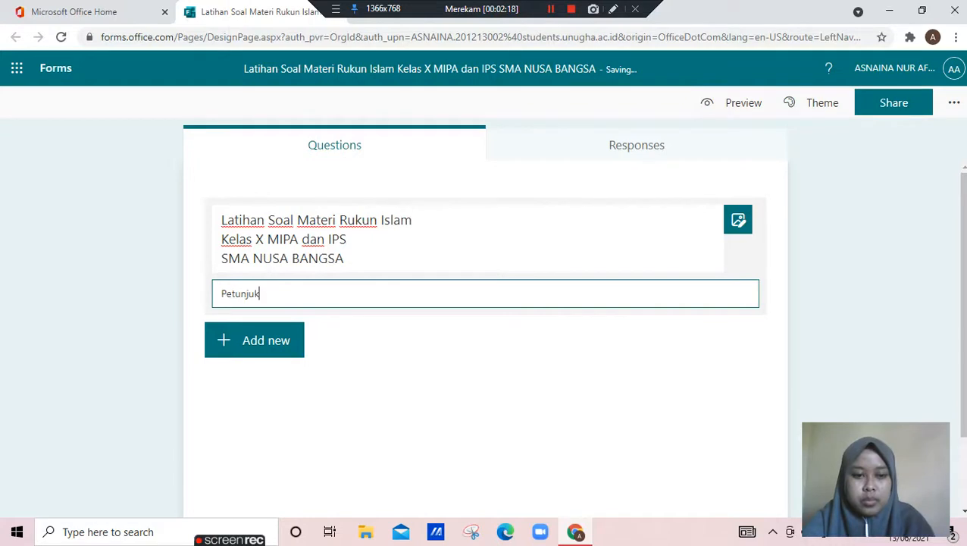
text( Pengerjaa)
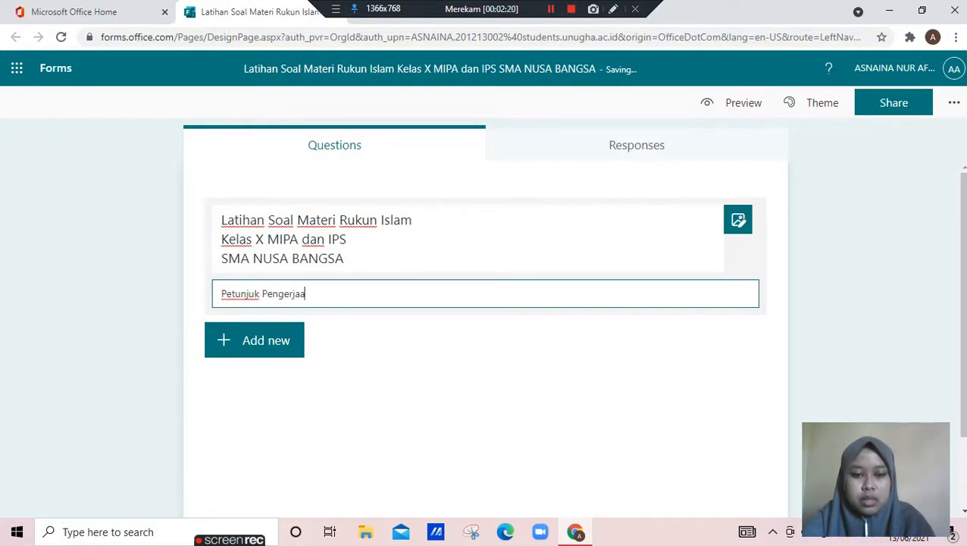
text(n:)
key(Return)
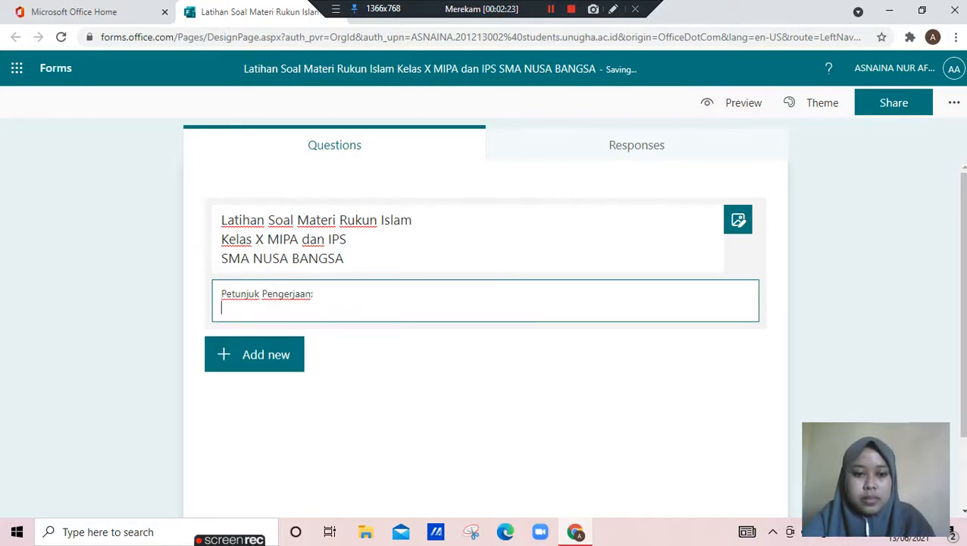
Add the first instruction, "1. Pastikan sinyal internet stabil", below the description heading
text(1. Pastikan )
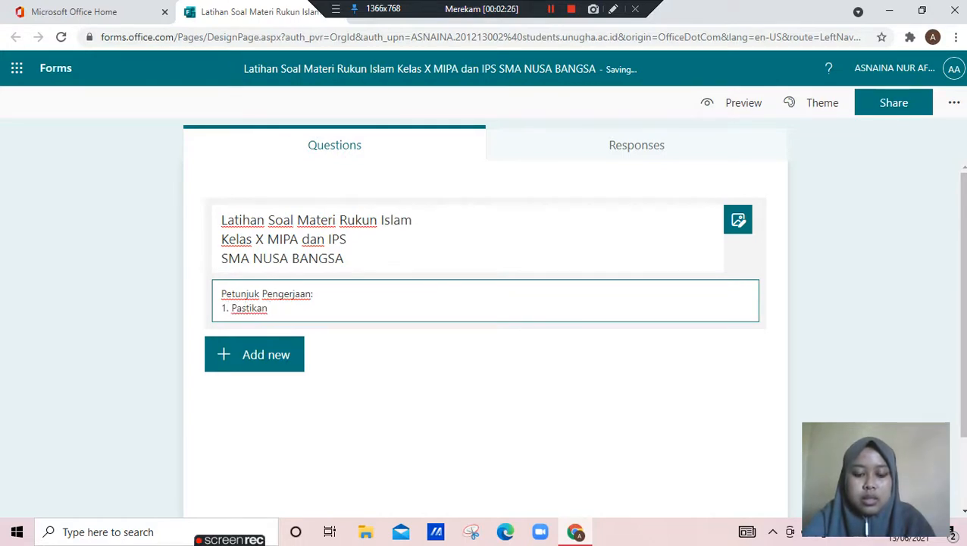
text(sinyal int)
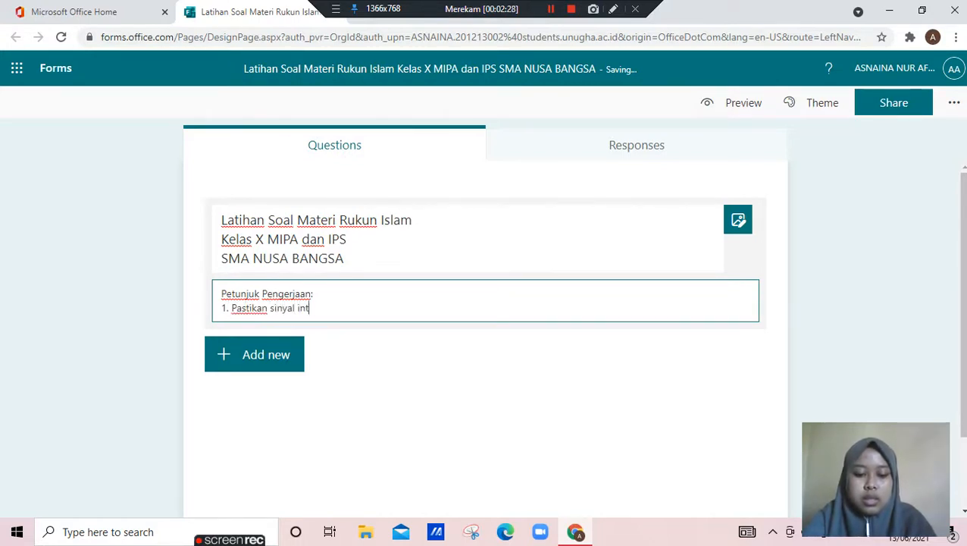
text(ernet stabil)
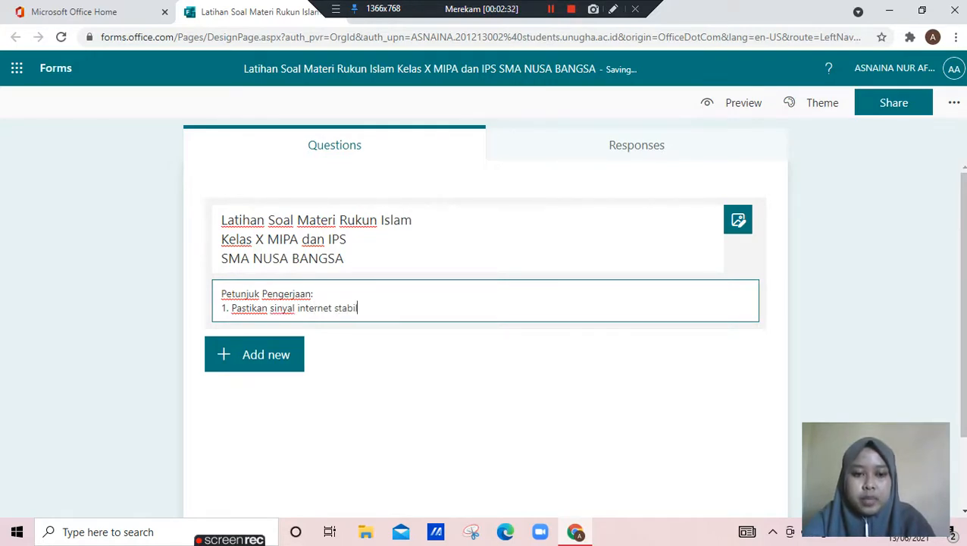
key(Return)
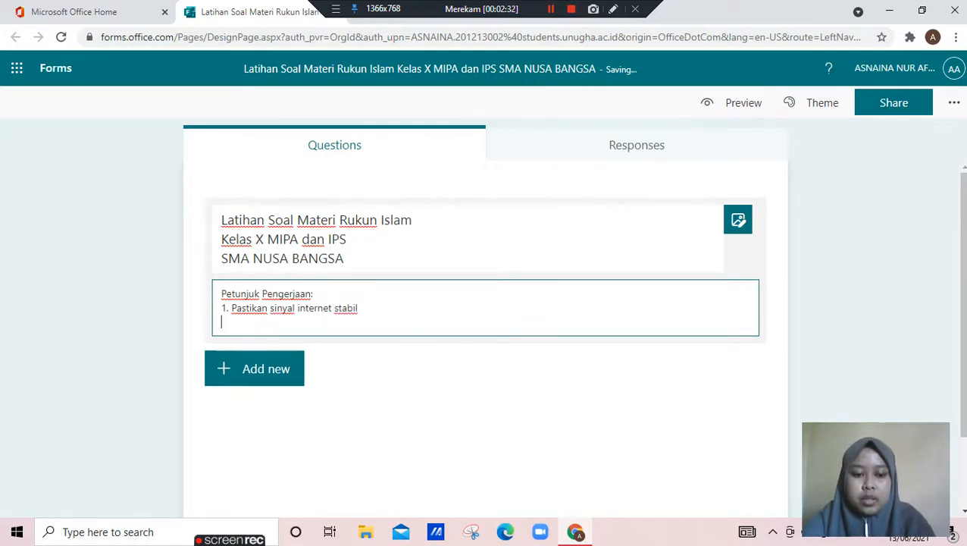
Add the second instruction, "2. Berdoalah terlebih dahulu", to the quiz description
text(2. Ber)
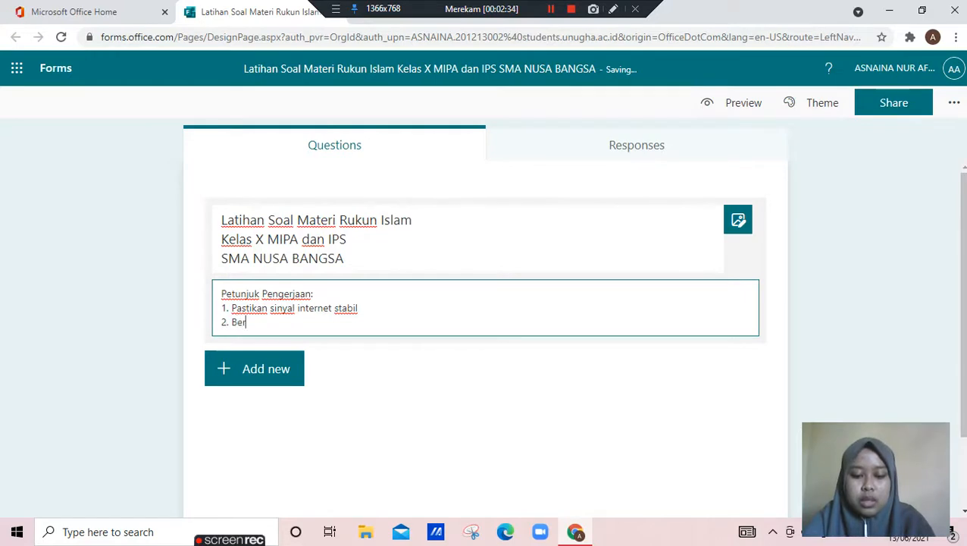
text(doalah terlelbi)
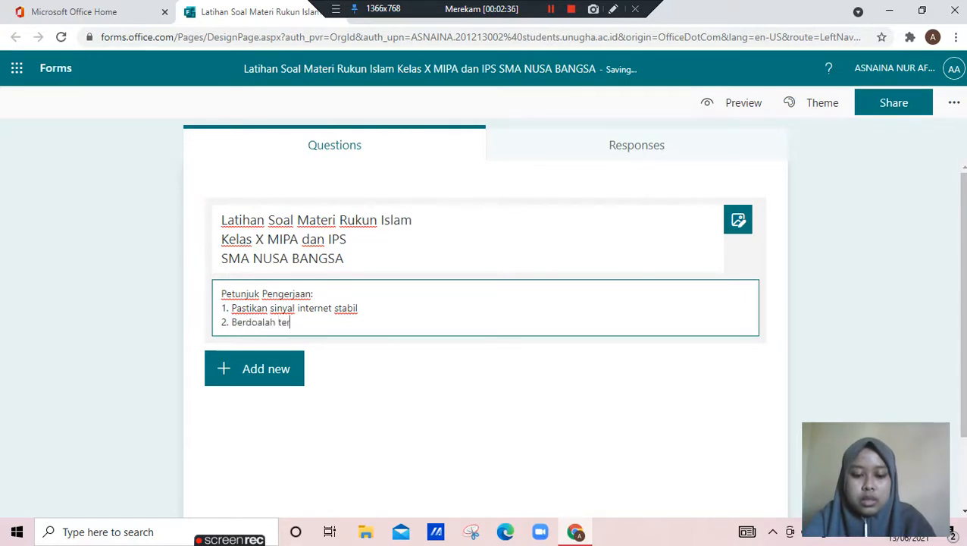
key(BackSpace)
key(BackSpace)
key(BackSpace)
key(BackSpace)
key(BackSpace)
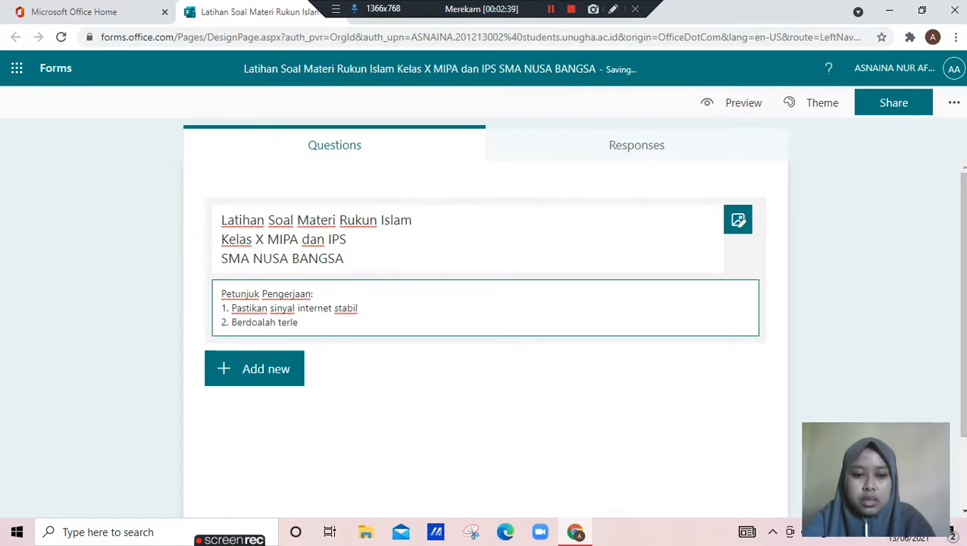
text(lebih dahulu)
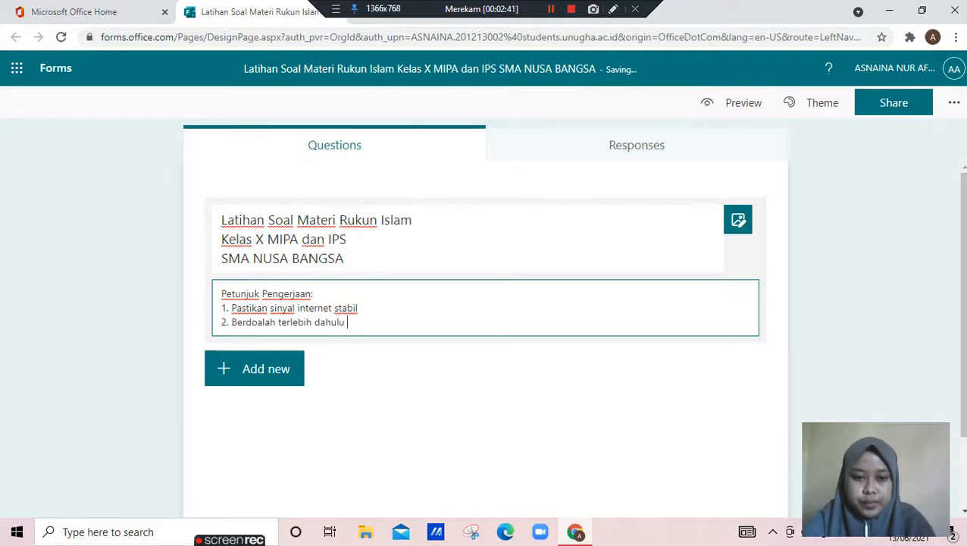
key(Return)
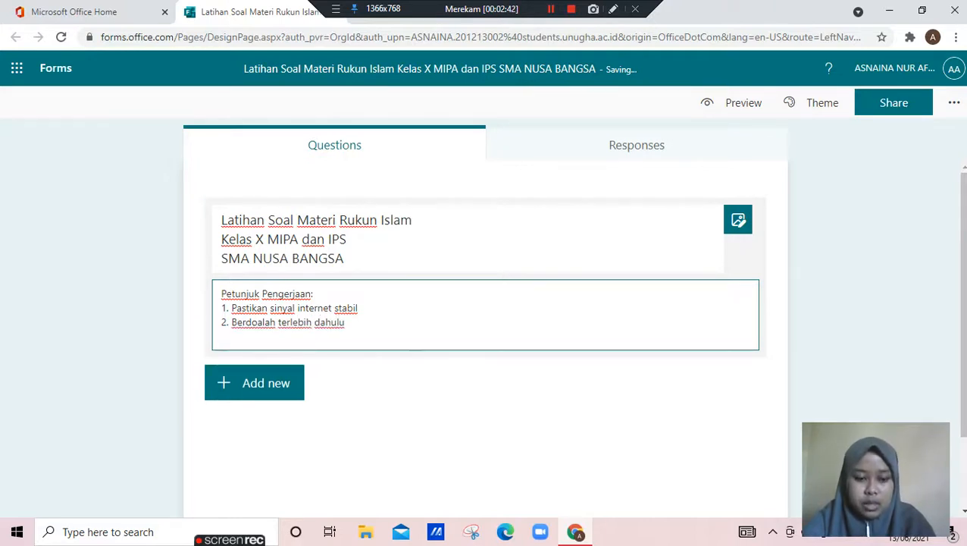
Add the third instruction, "3. Jawablah dengan memilih jawaban yang paling tepat", to the quiz description
text(3. )
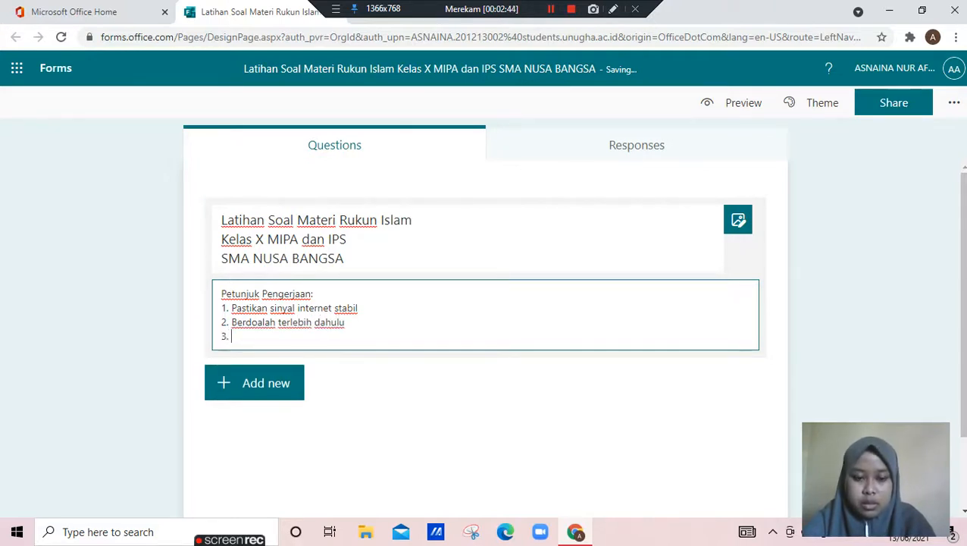
text(Jawaba)
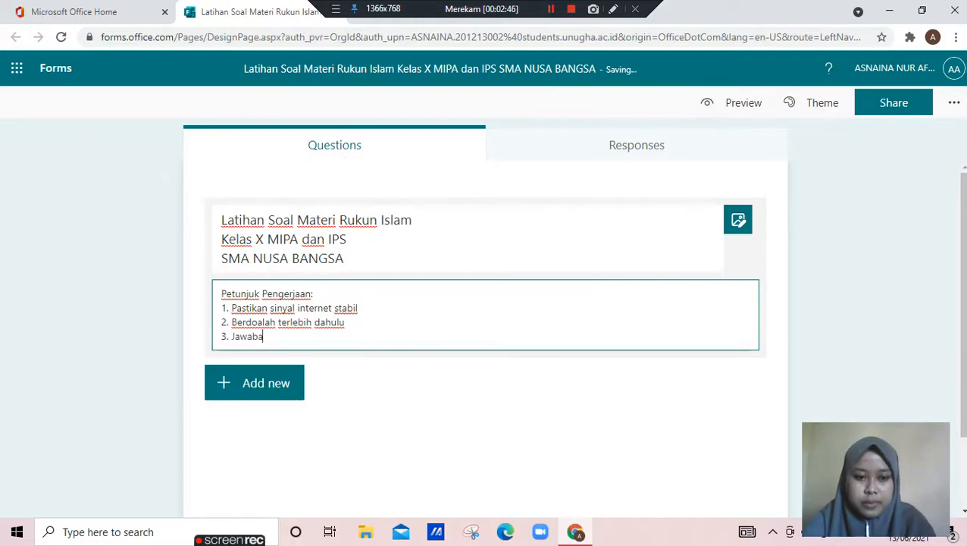
key(BackSpace)
text(lah dengan )
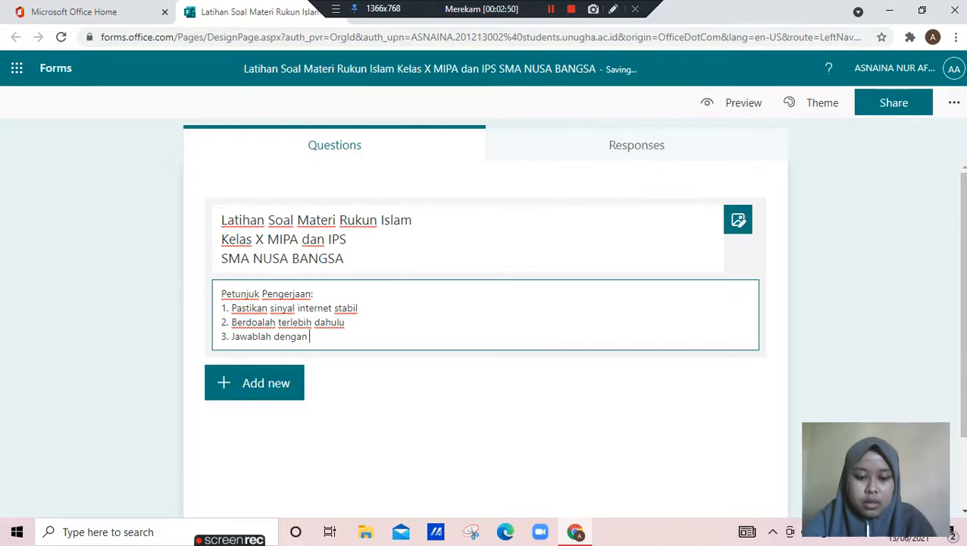
text(jawaban)
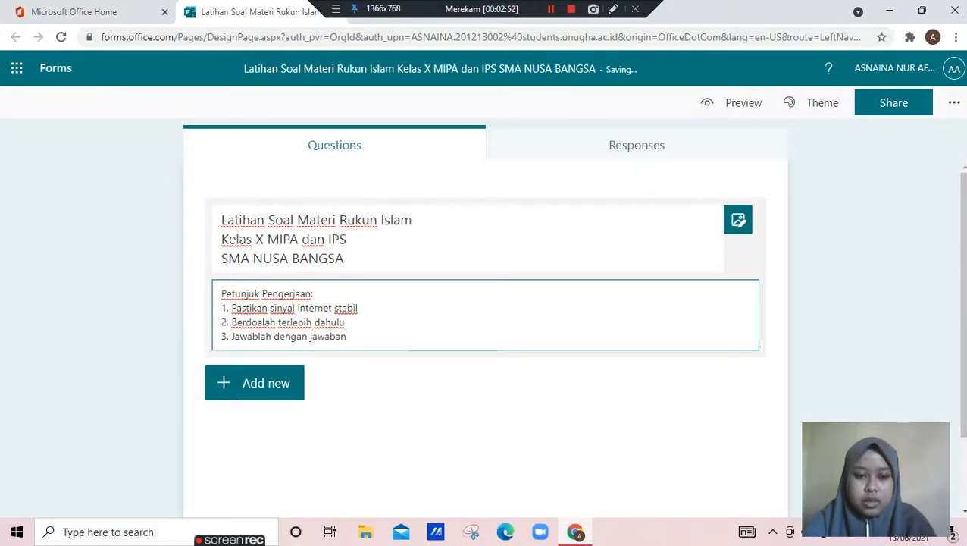
key(BackSpace)
key(BackSpace)
key(BackSpace)
key(BackSpace)
key(BackSpace)
key(BackSpace)
key(BackSpace)
text(memil)
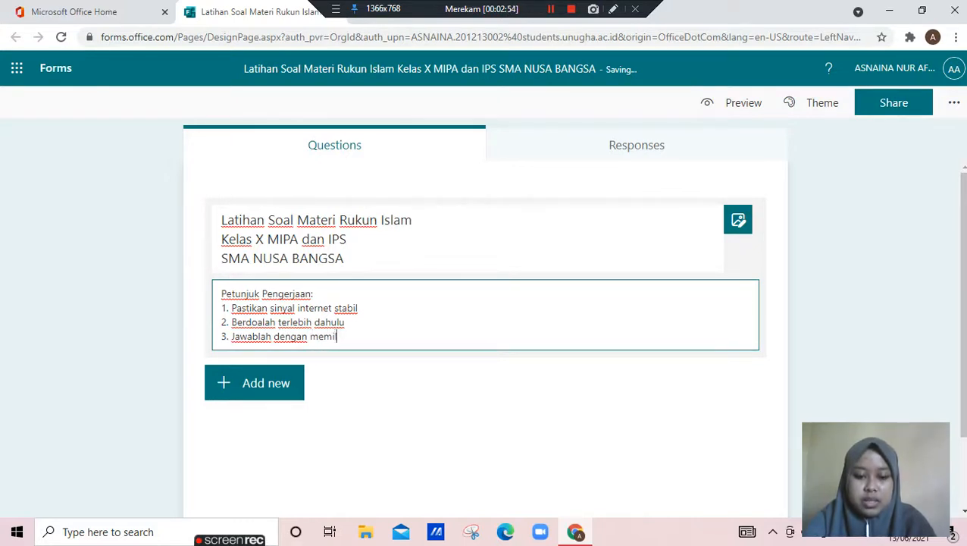
text(ih jawaban )
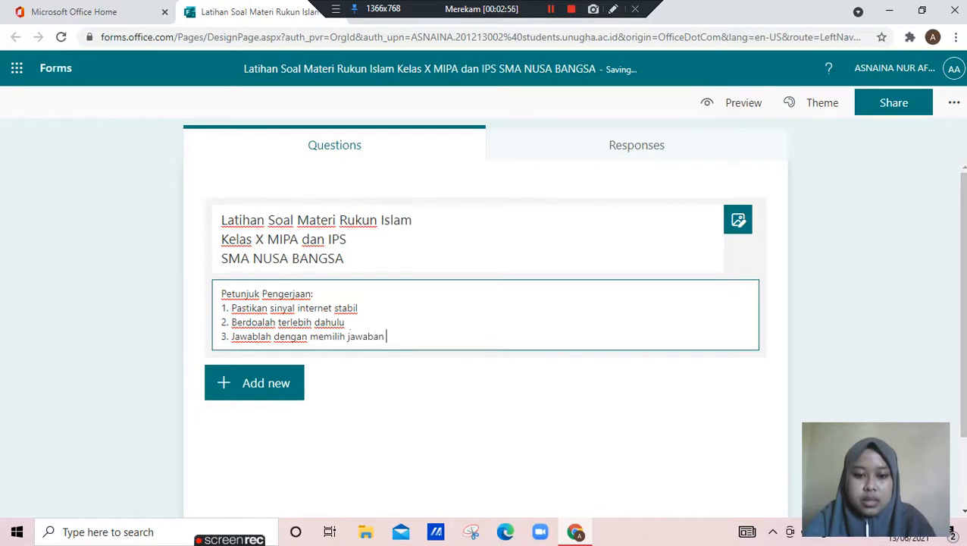
text(yang pa)
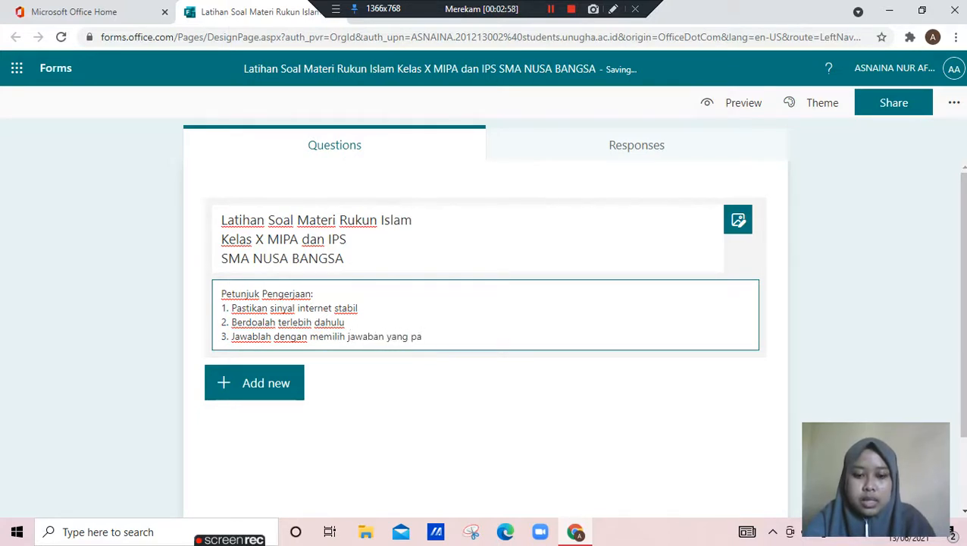
text(ling tepat)
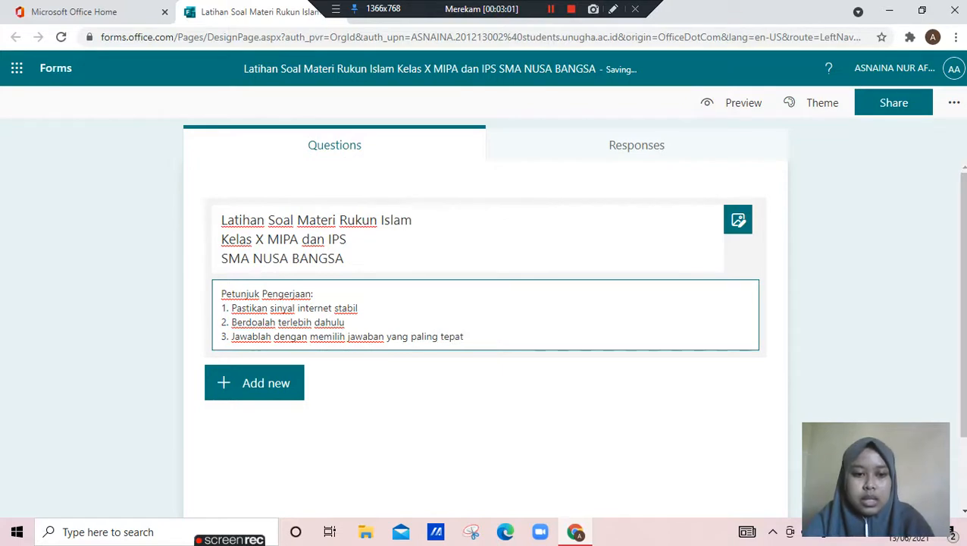
Close the description with the line "Semoga sukses", separated from the instructions by a blank line, and leave the header
key(Return)
text(4.)
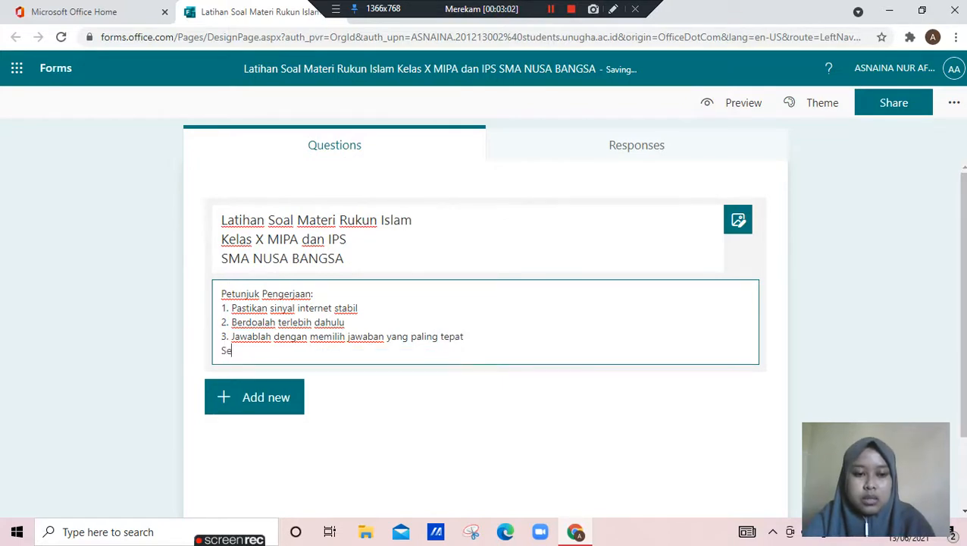
key(BackSpace)
key(BackSpace)
key(Return)
text(Se)
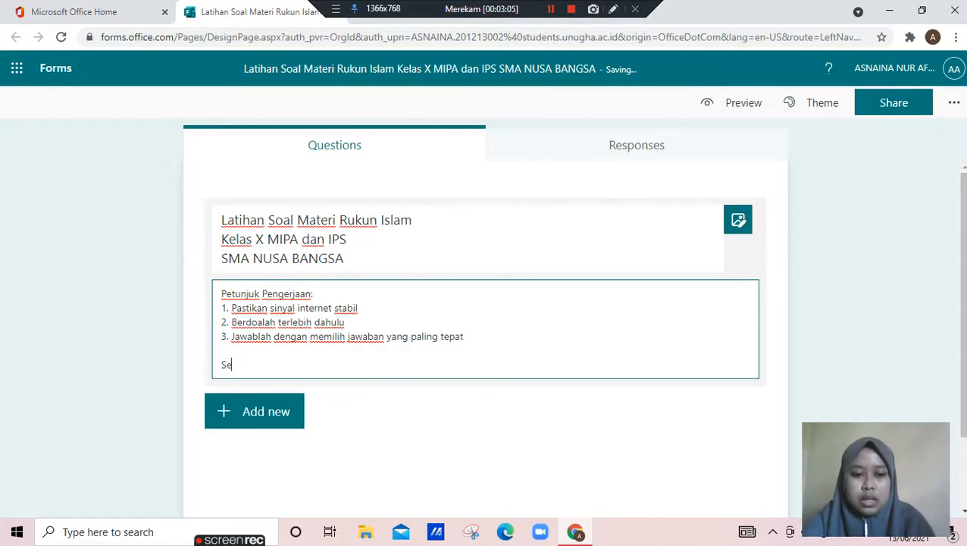
text(moga )
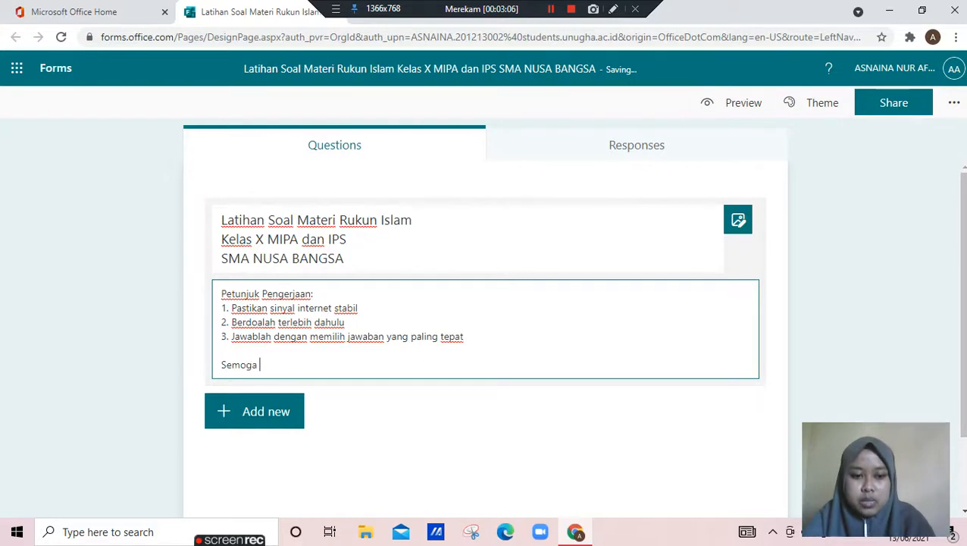
text(sukses)
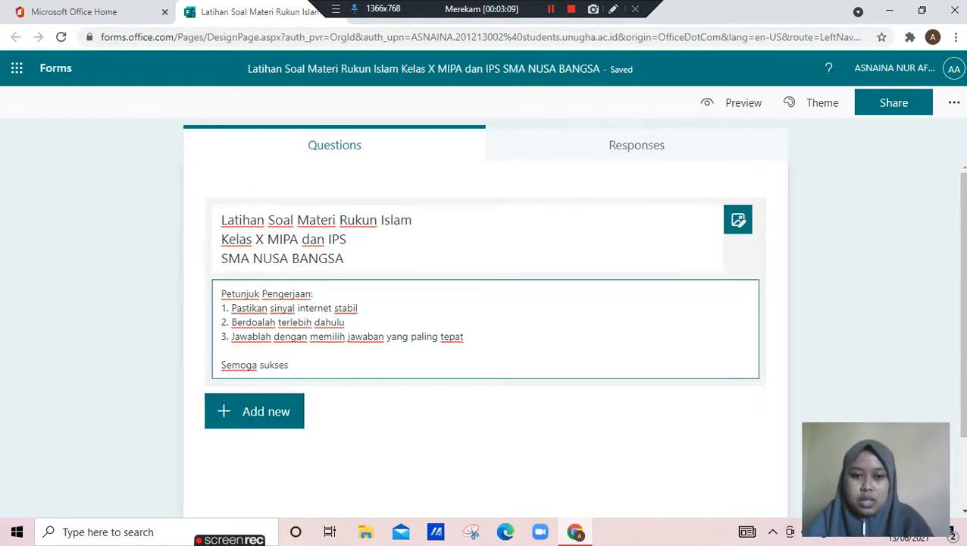
click(254, 411)
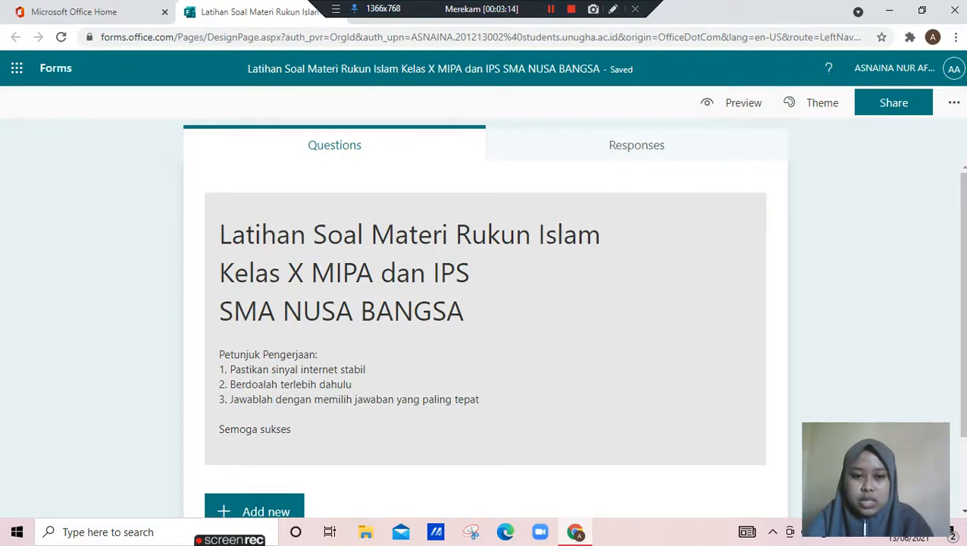
Start inserting an image into the quiz title and search Bing images for "SMA NUSA BANGSA"
click(485, 311)
click(346, 259)
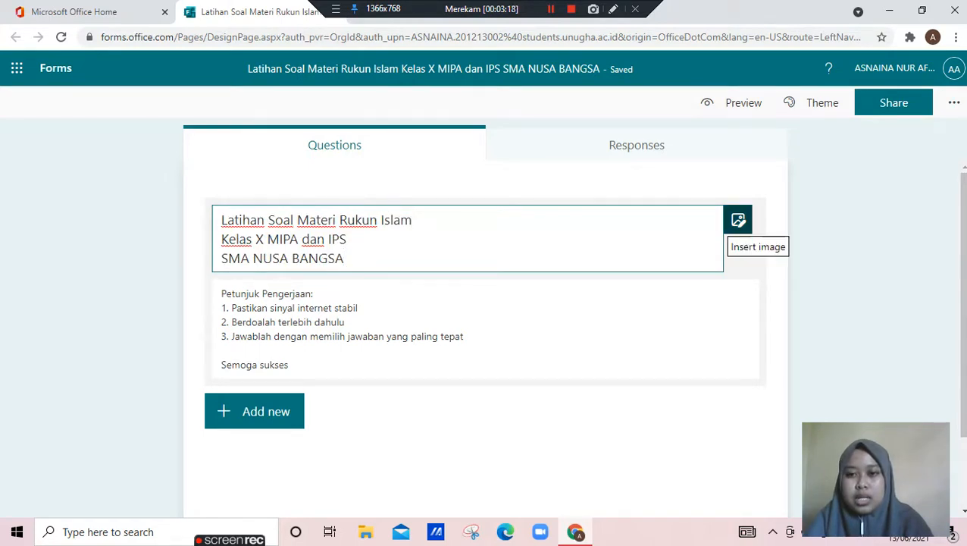
click(738, 220)
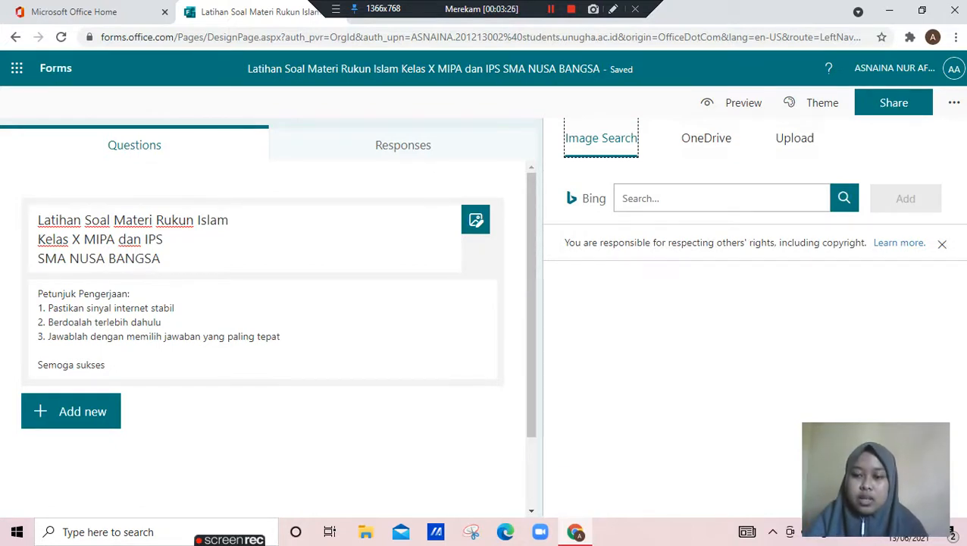
click(722, 198)
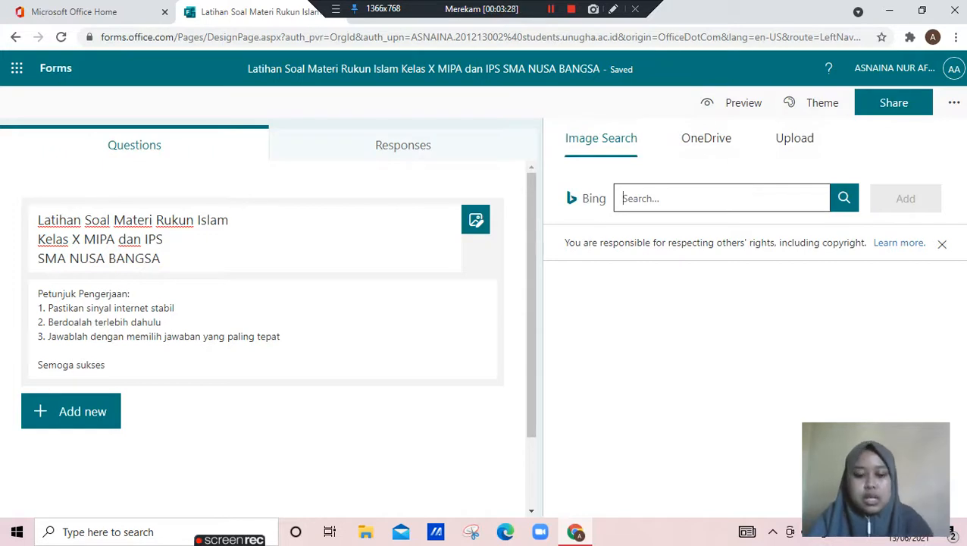
text(MA NUSA)
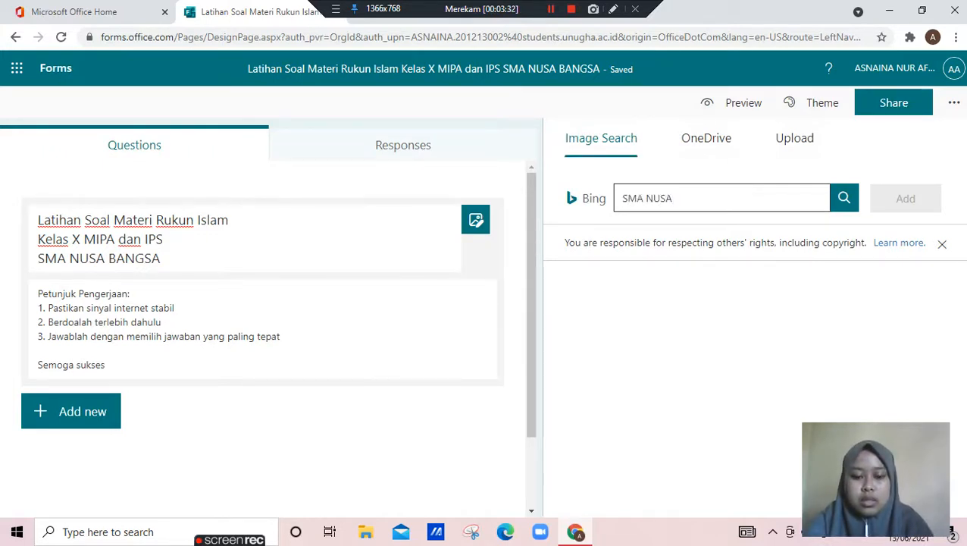
text( B)
key(BackSpace)
text(BANG)
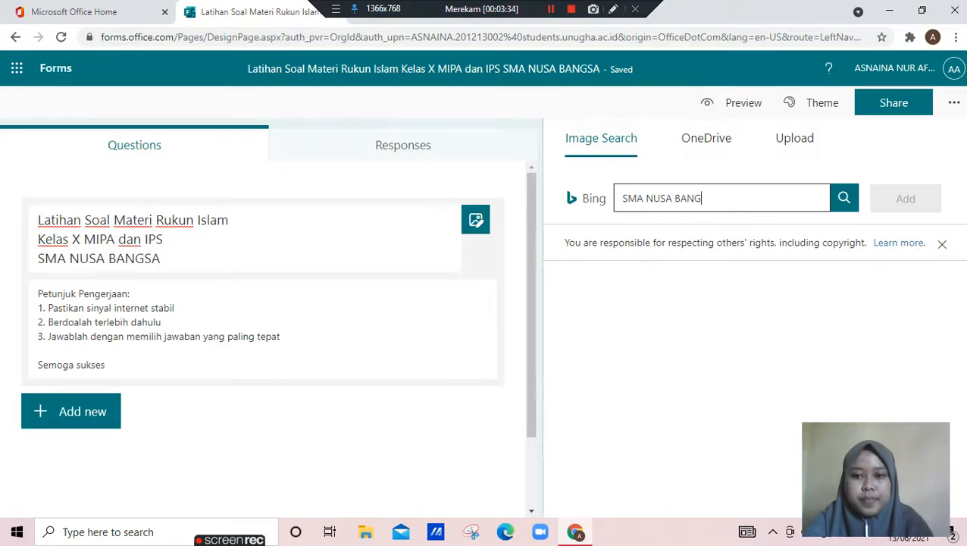
text(SA)
key(Return)
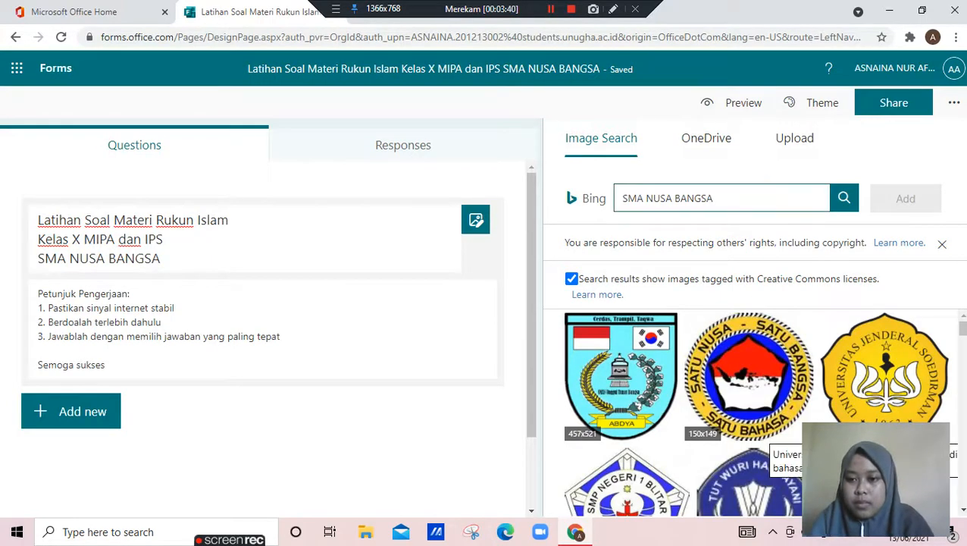
Insert the round "Satu Nusa - Satu Bangsa - Satu Bahasa" emblem from the image results as the quiz title's logo
key(Escape)
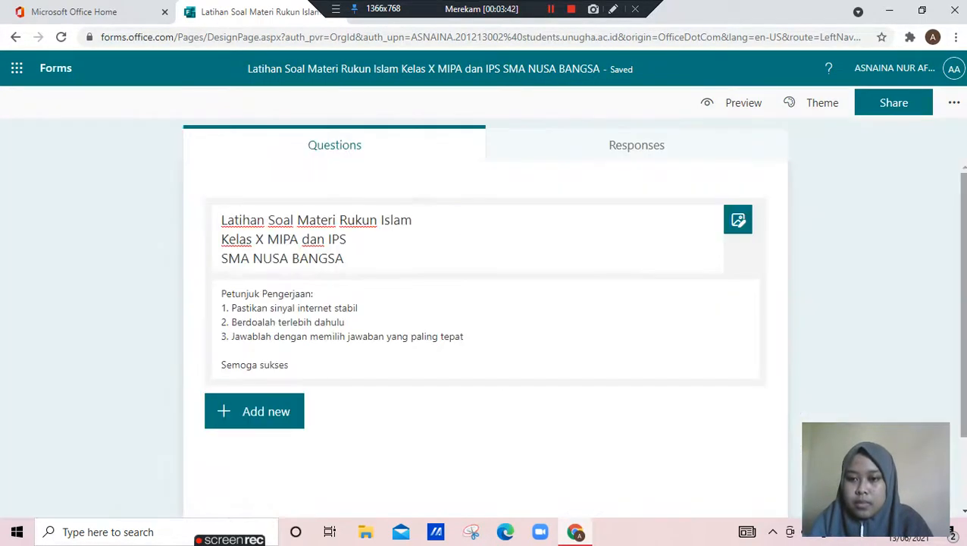
click(739, 220)
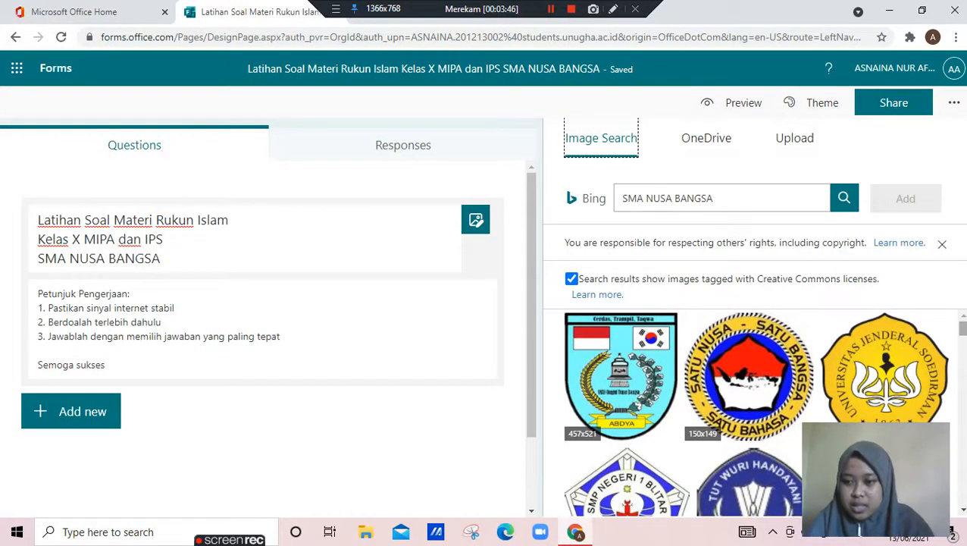
scroll(756, 412, down, 3)
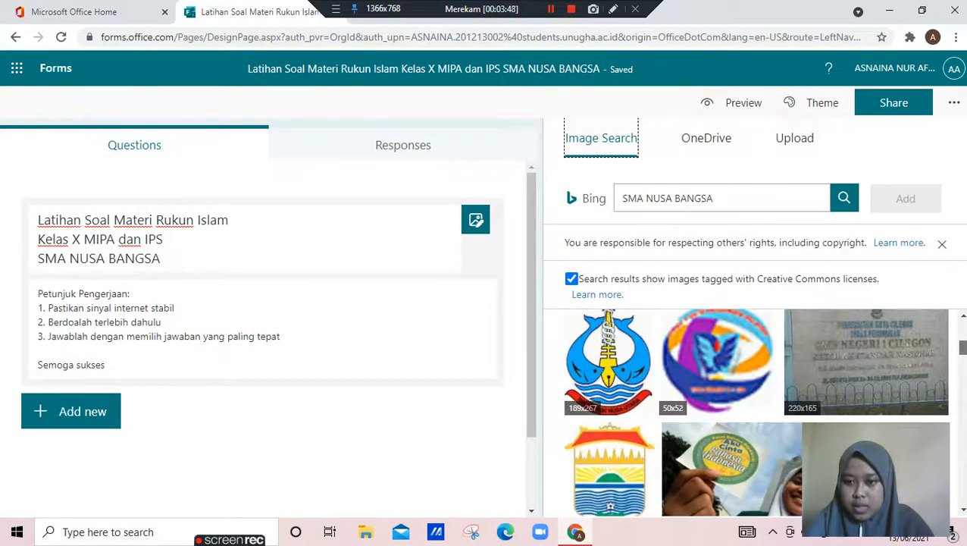
drag(964, 347, 964, 334)
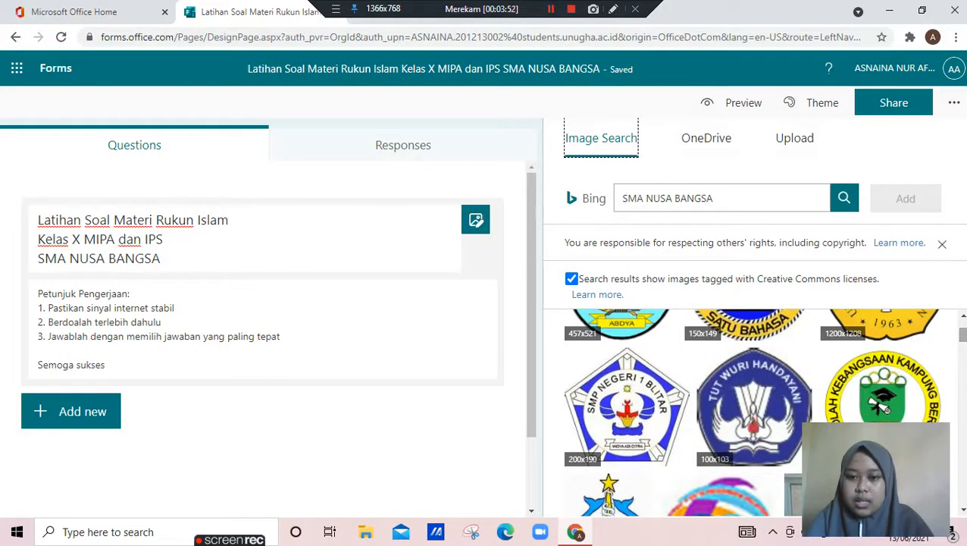
click(754, 446)
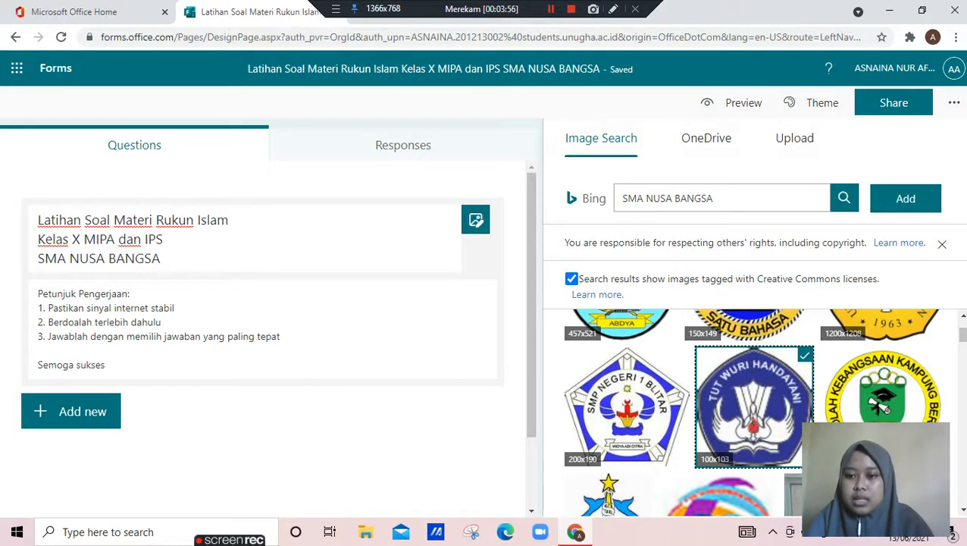
scroll(754, 411, up, 1)
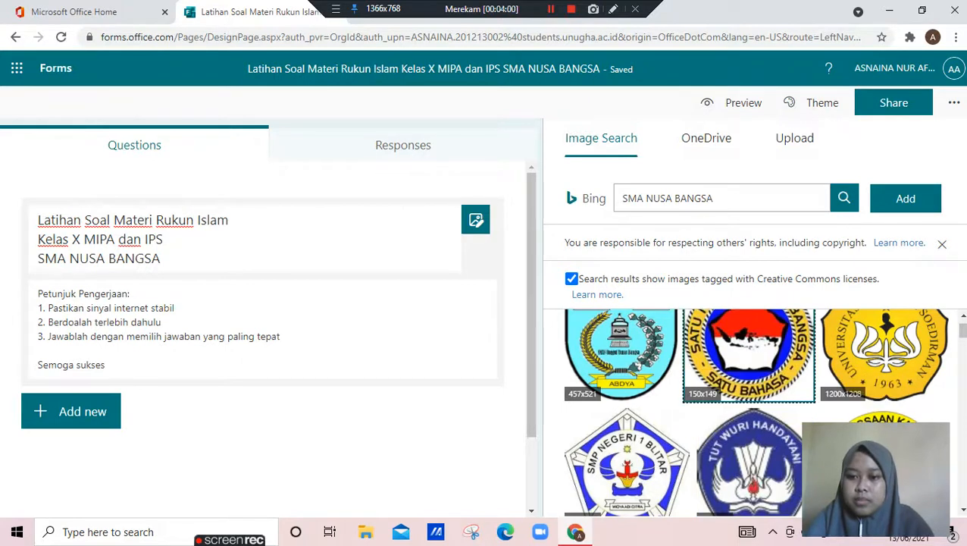
scroll(749, 379, up, 1)
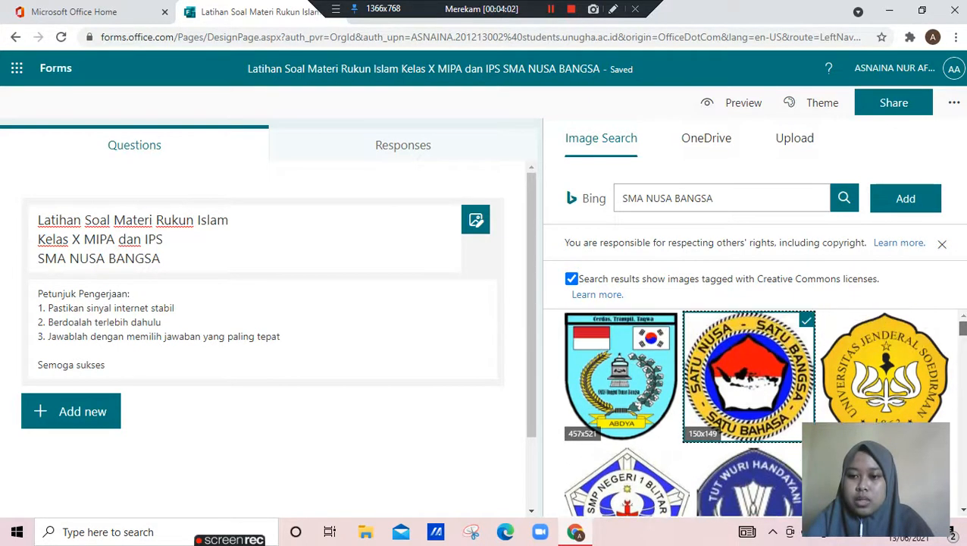
click(906, 198)
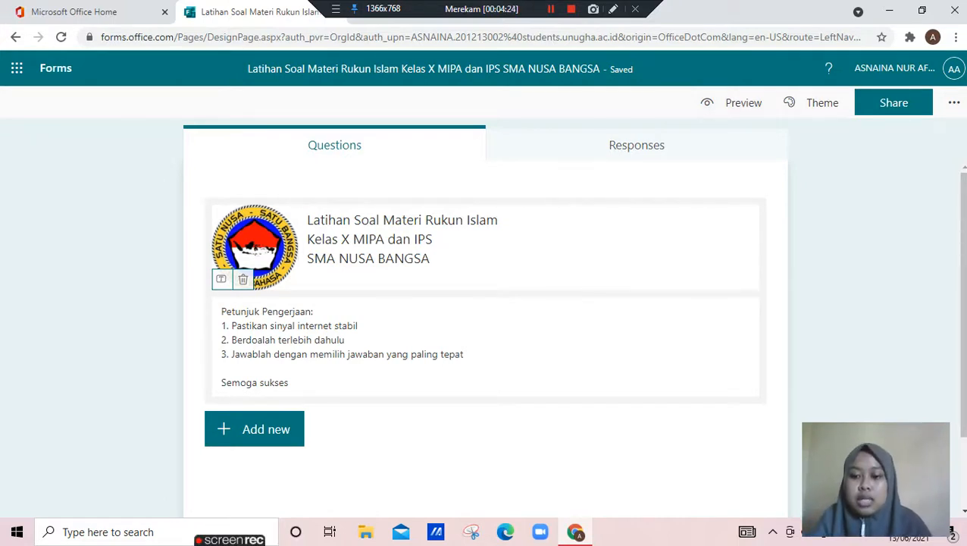
Preview the quiz in the computer and mobile layouts, and return to the question editor
click(735, 102)
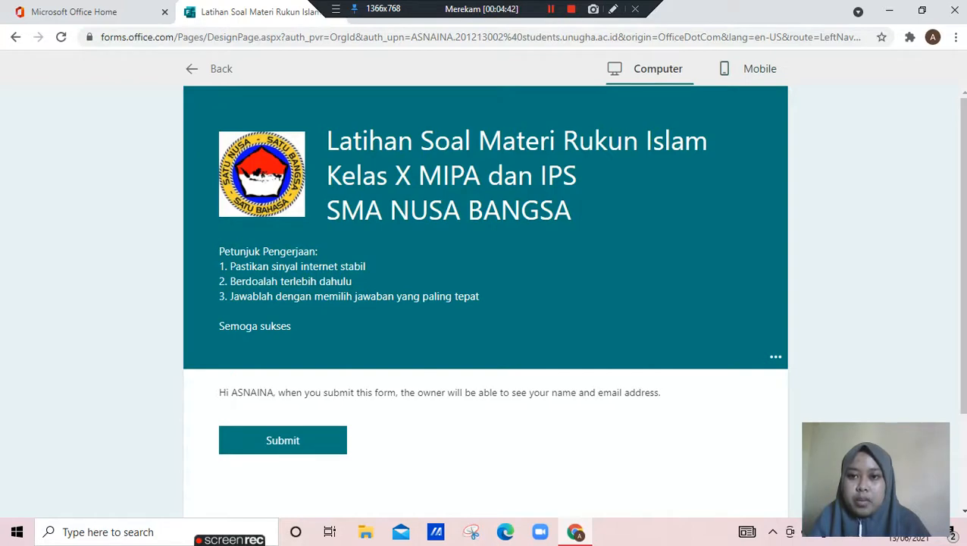
click(751, 68)
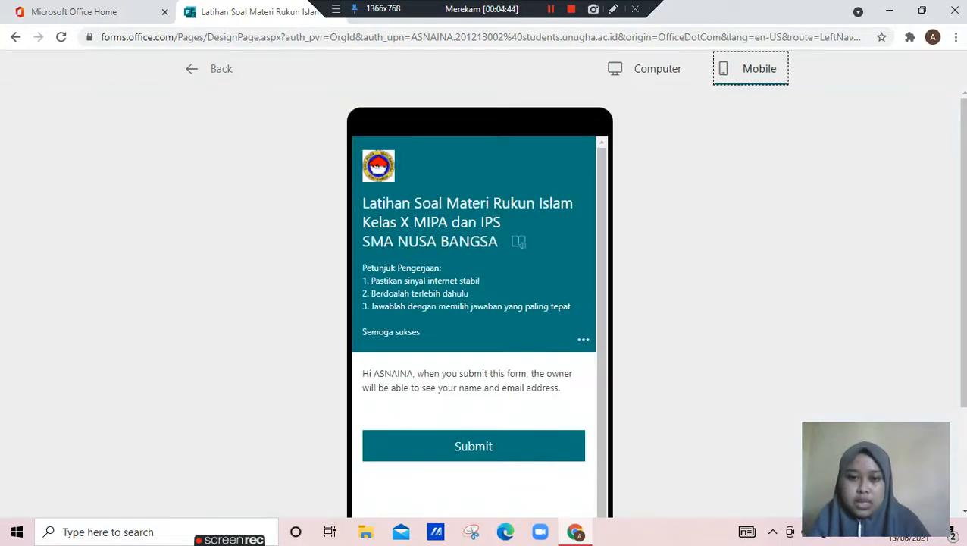
mouse_move(602, 227)
mouse_down()
mouse_move(602, 288)
mouse_move(602, 228)
mouse_up()
click(209, 68)
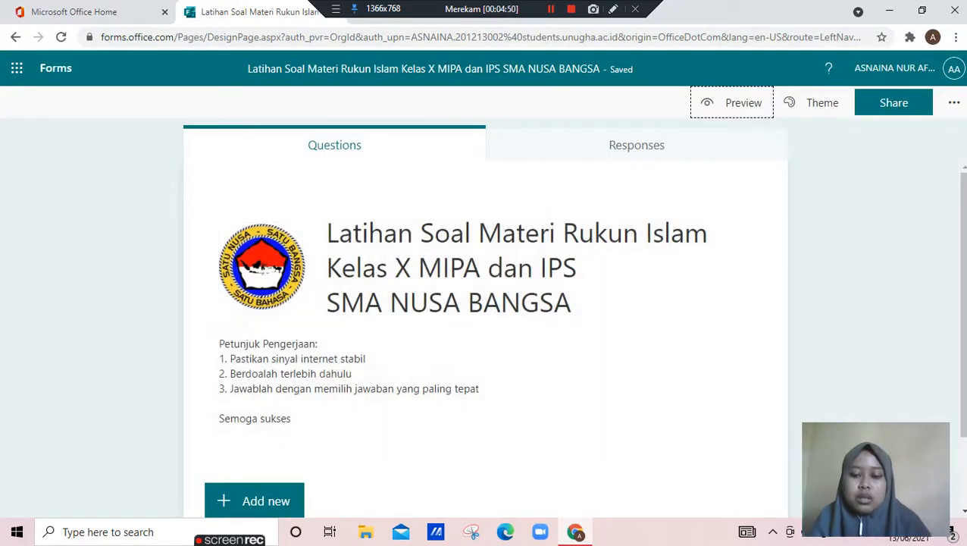
Add a text question titled "Nama Lengkap" below the quiz header
scroll(485, 342, down, 1)
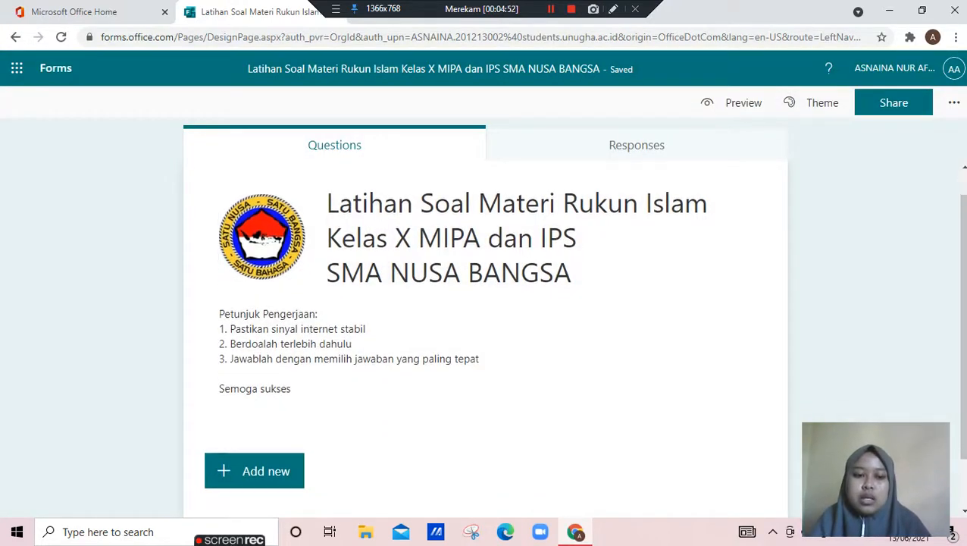
click(265, 410)
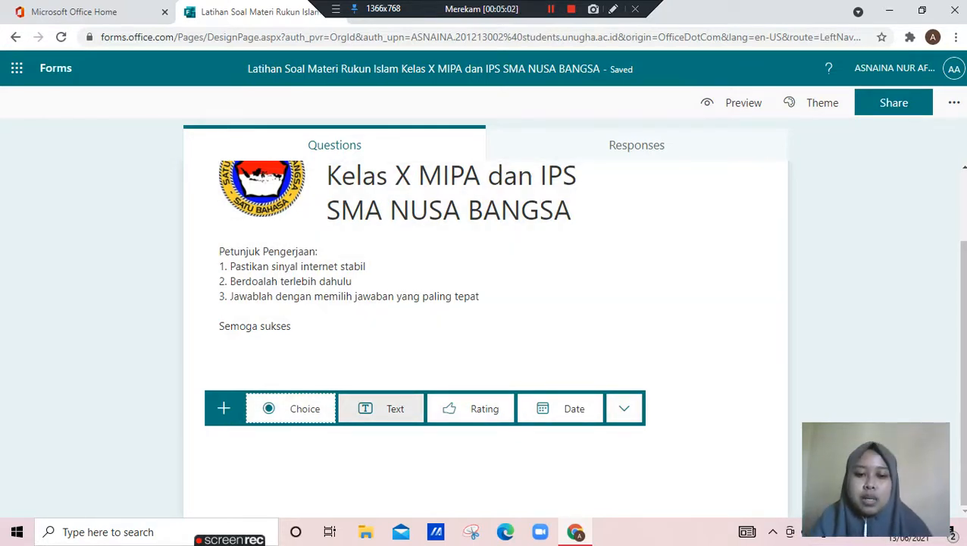
click(366, 410)
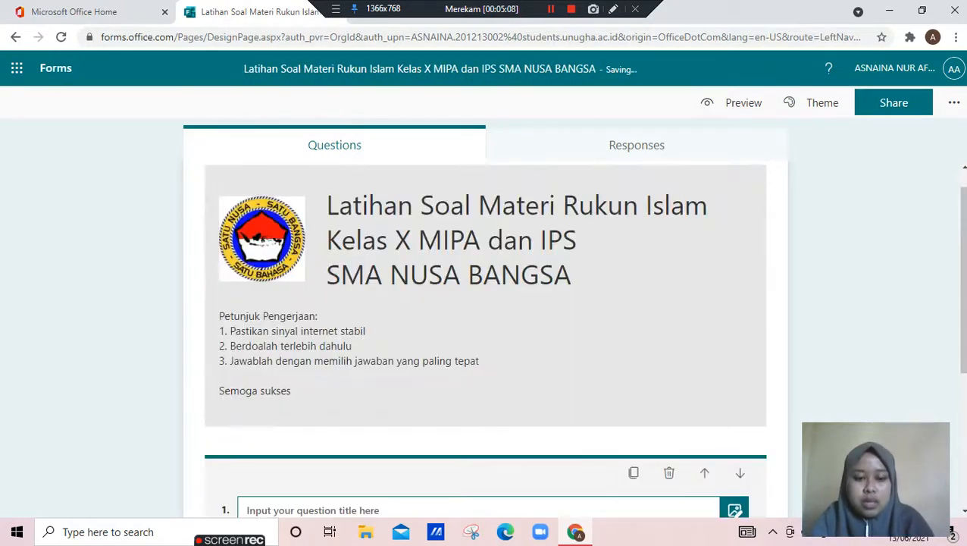
text(nAM)
key(BackSpace)
key(BackSpace)
key(BackSpace)
text(Na)
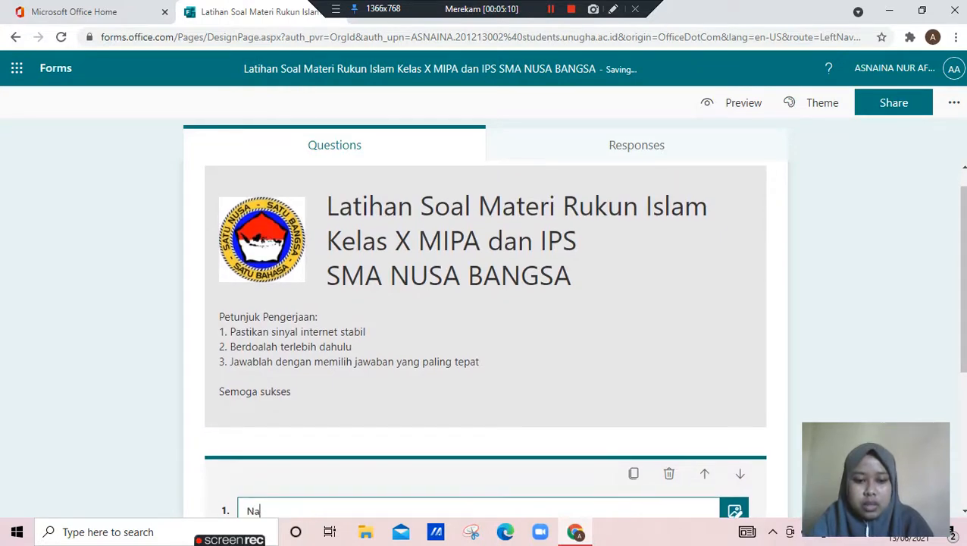
text(ma Lengkap)
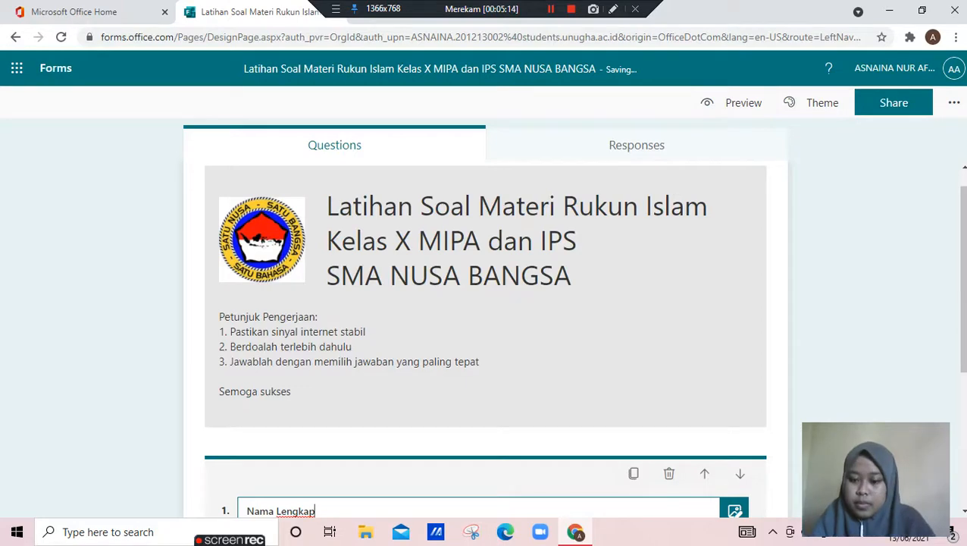
Make the "Nama Lengkap" question required
scroll(485, 334, down, 4)
scroll(486, 334, up, 4)
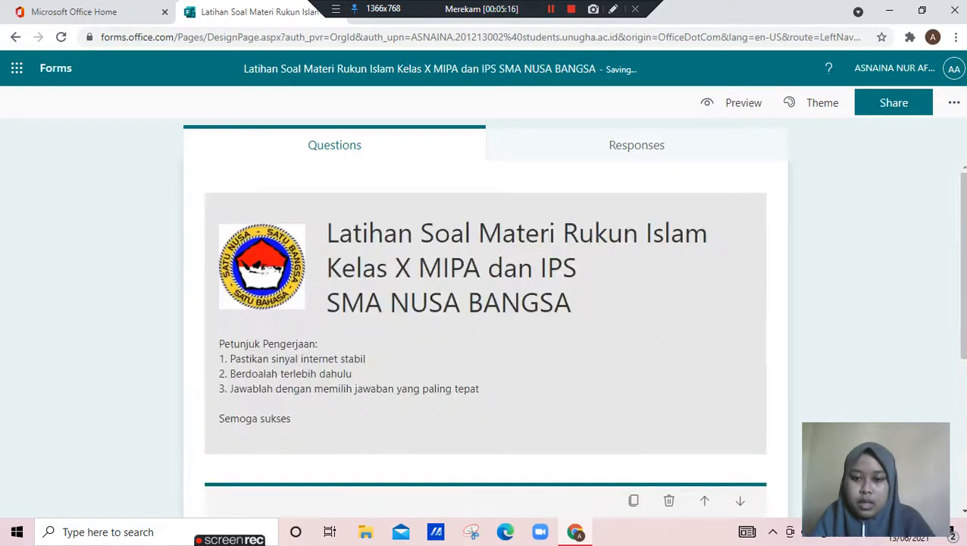
scroll(485, 334, down, 4)
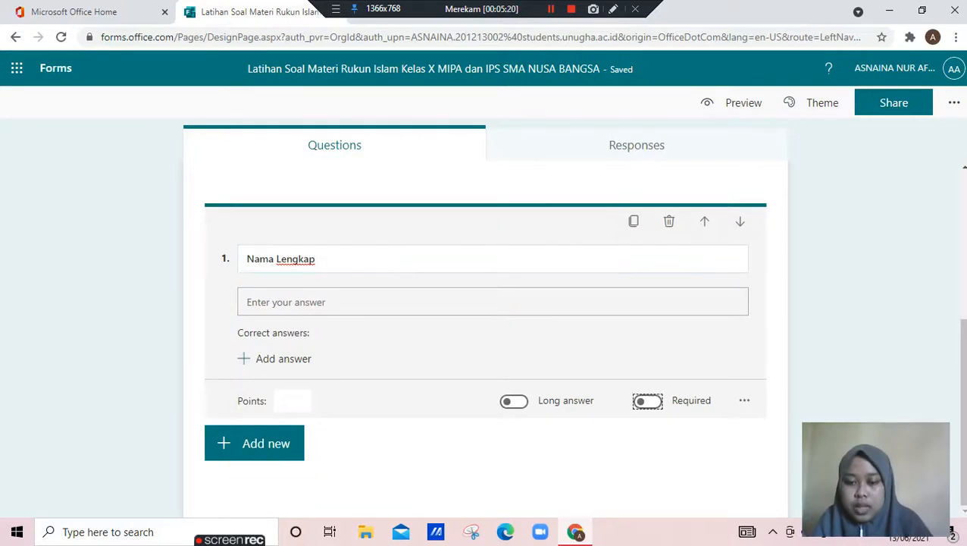
scroll(485, 333, up, 4)
scroll(485, 333, down, 4)
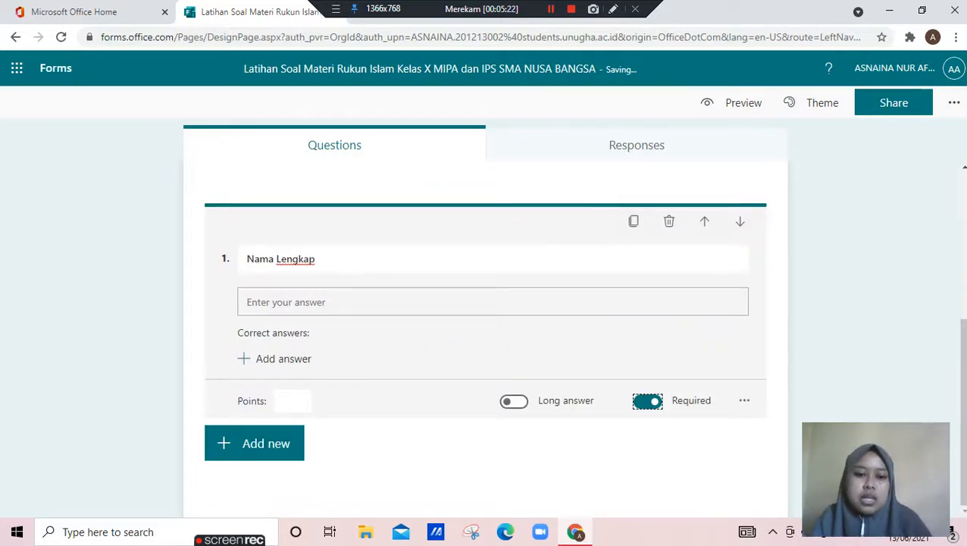
Add a choice question titled "Kelas" after the full-name question
click(284, 444)
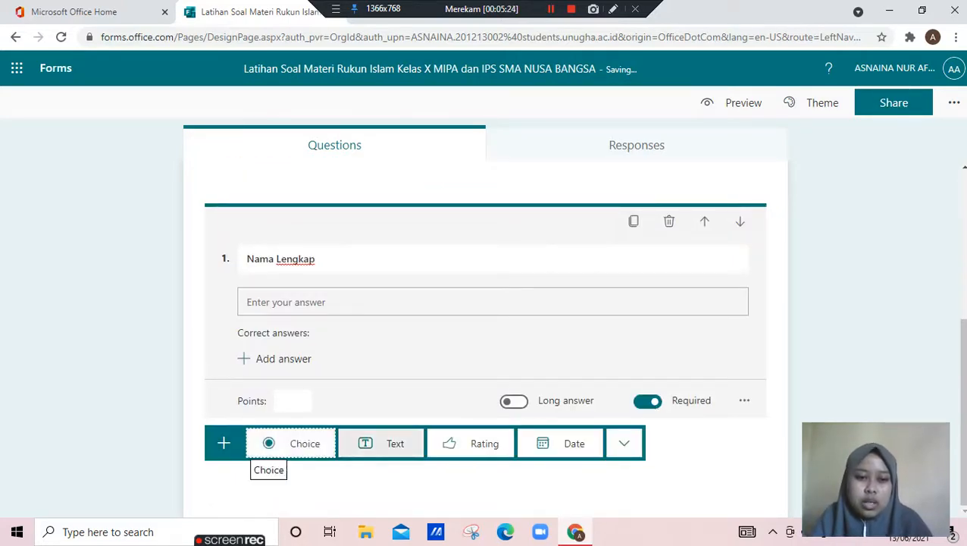
scroll(292, 444, up, 4)
scroll(285, 444, down, 4)
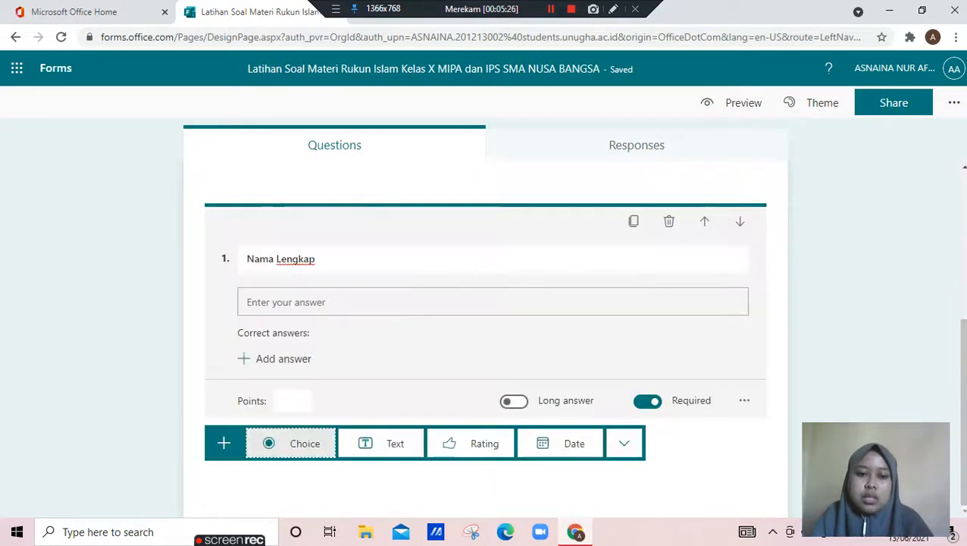
click(288, 443)
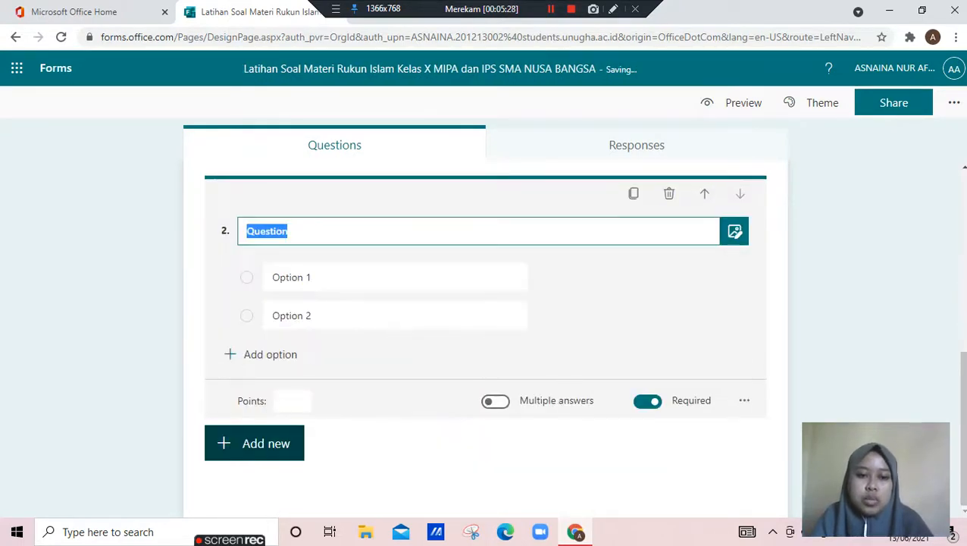
text(Kelas)
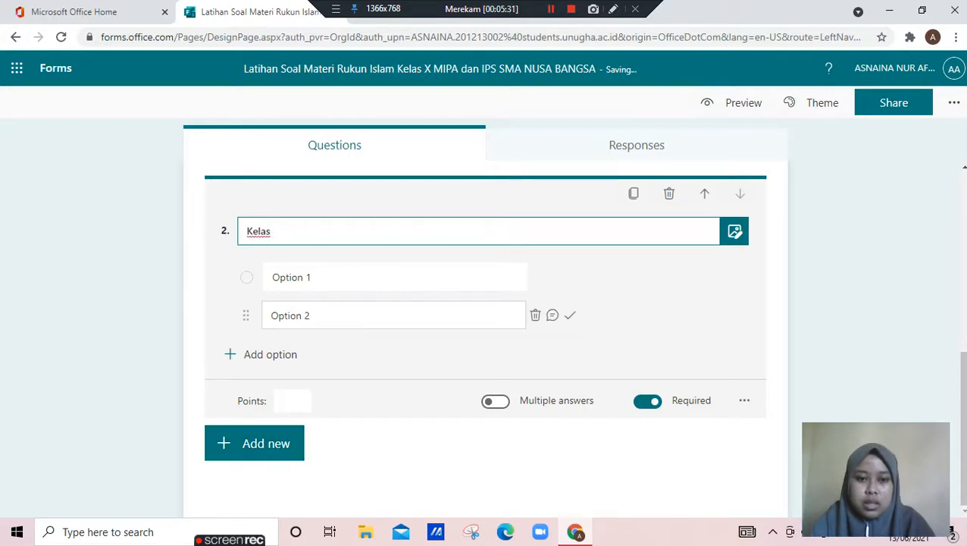
Enter "X MIPA 1" and "X MIPA 2" as the first two options of the "Kelas" question
click(327, 277)
text(X)
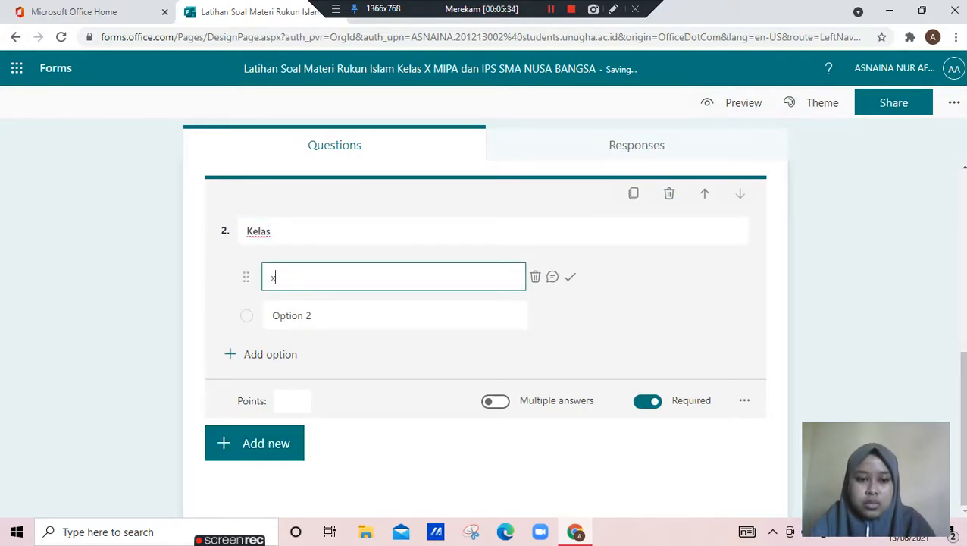
text( MIPA 1)
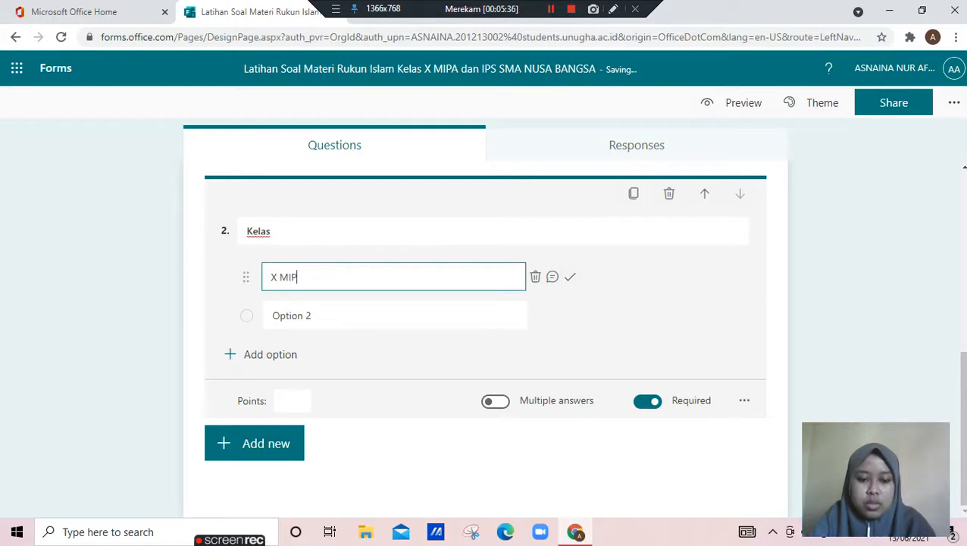
key(Return)
text(X M)
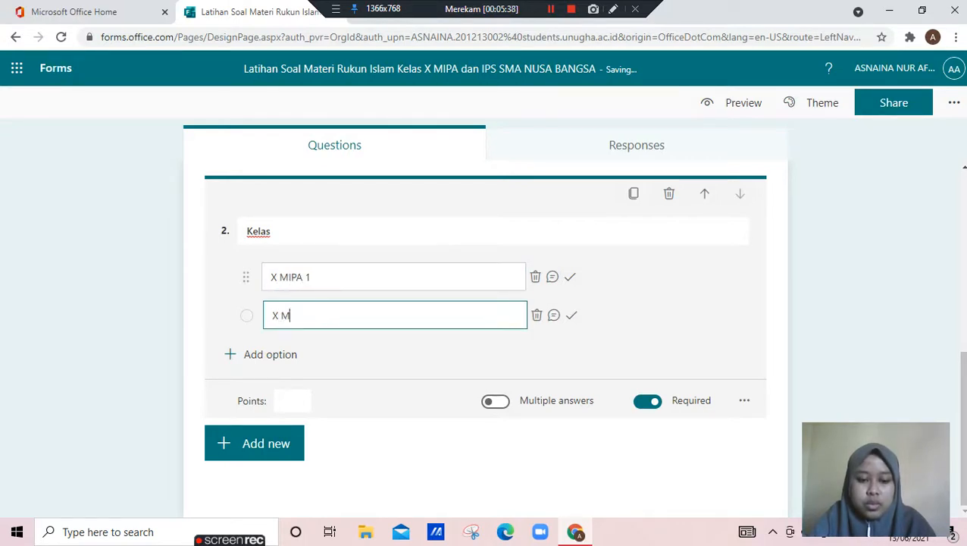
text(IPA 2)
Add the options "X IPS 1" and "X IPS 2" to the "Kelas" question and finish editing it
key(Return)
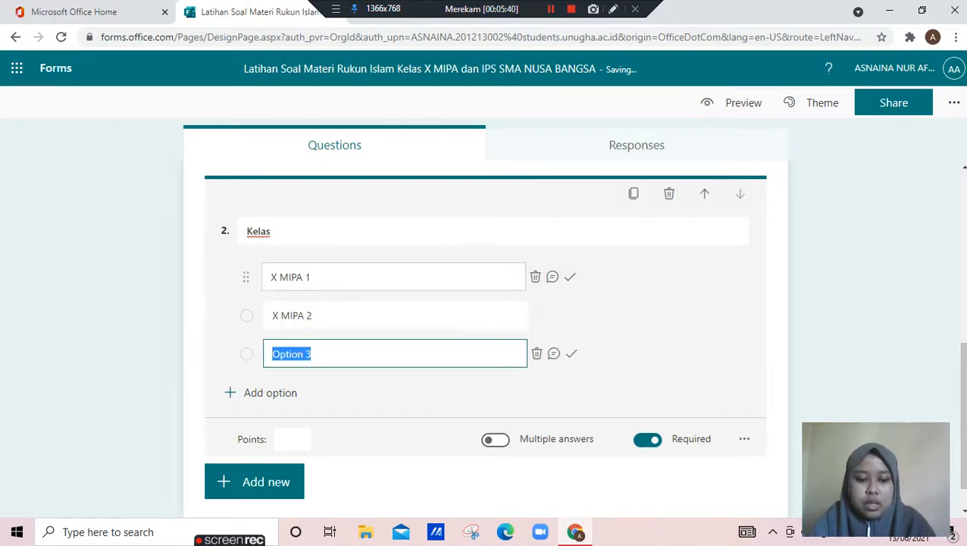
text(X IPS 1)
key(Return)
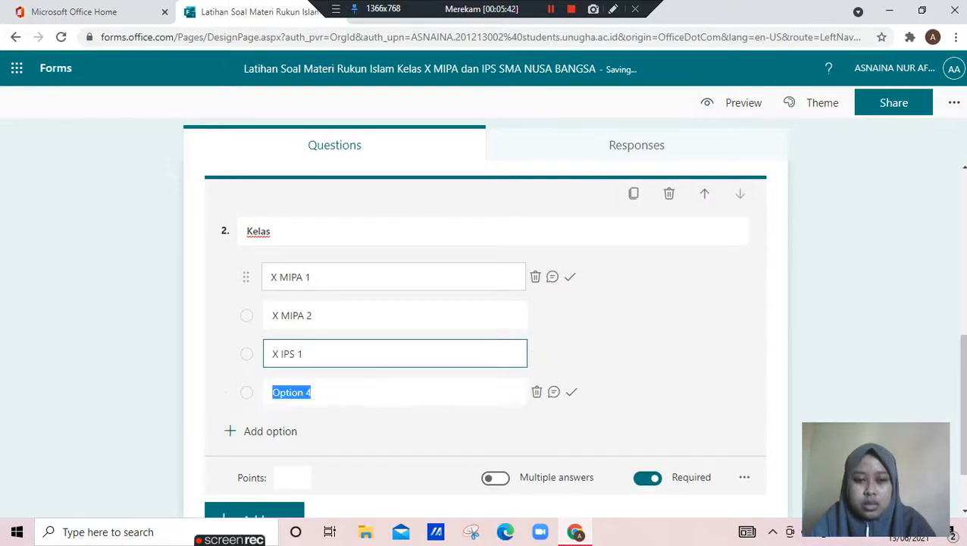
text(X IPS 2)
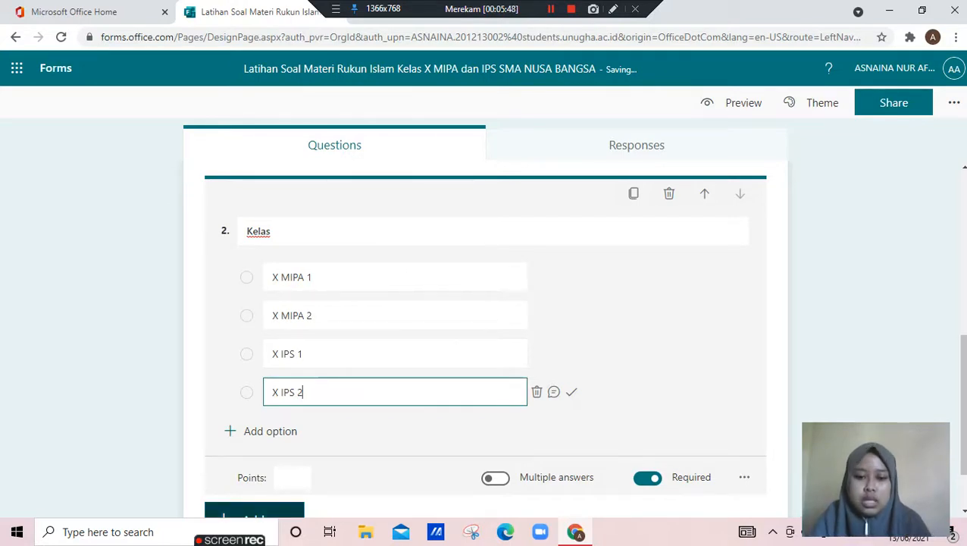
key(Escape)
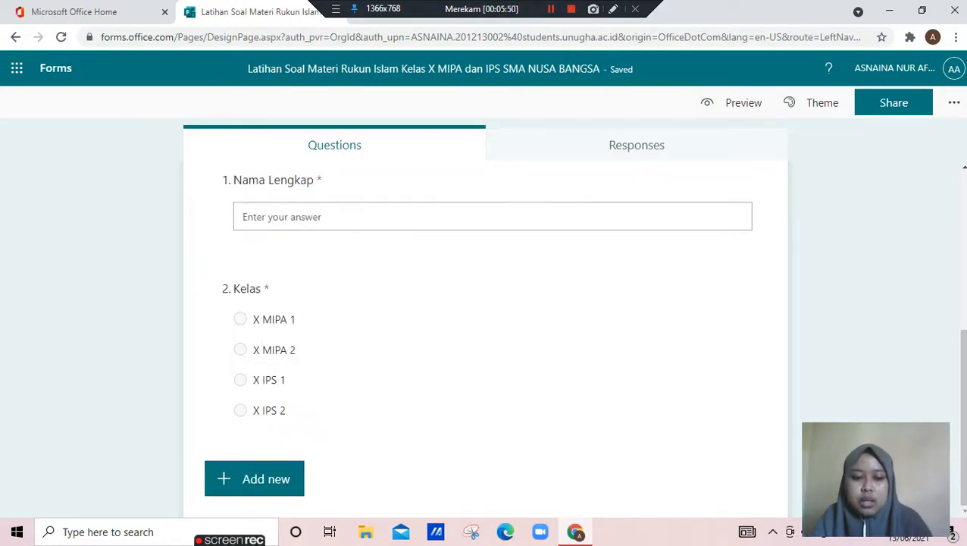
Add a third question of the choice type titled "Berapakah jumlah rukun islam?"
click(258, 479)
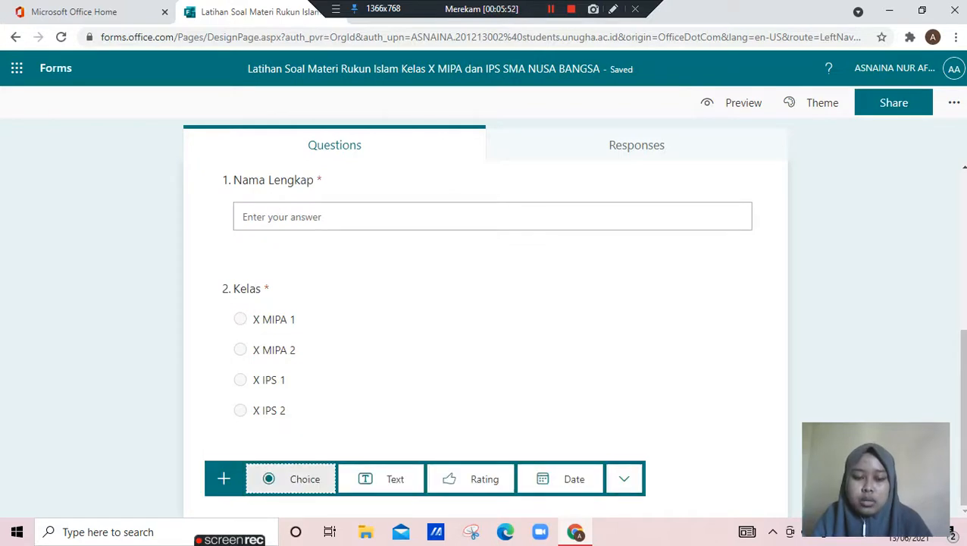
click(269, 480)
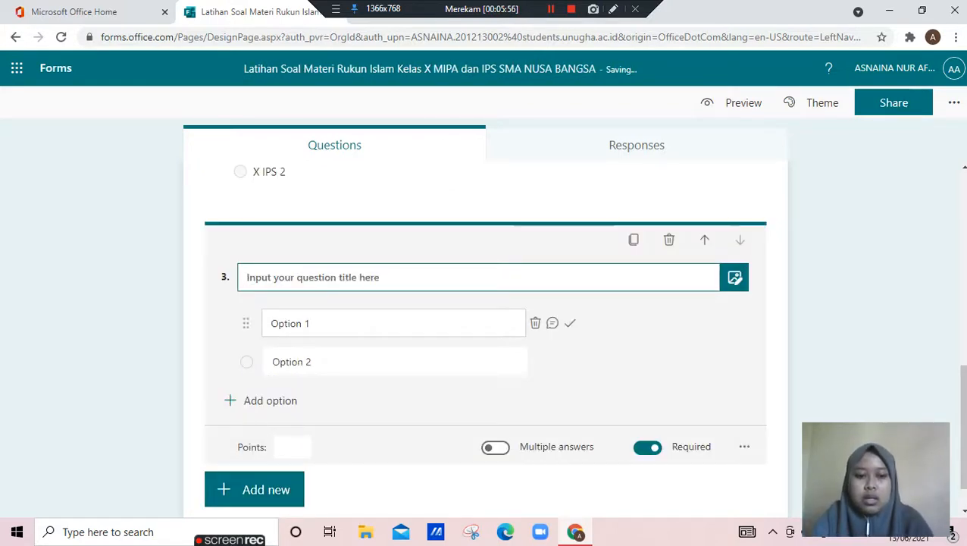
text(s)
key(BackSpace)
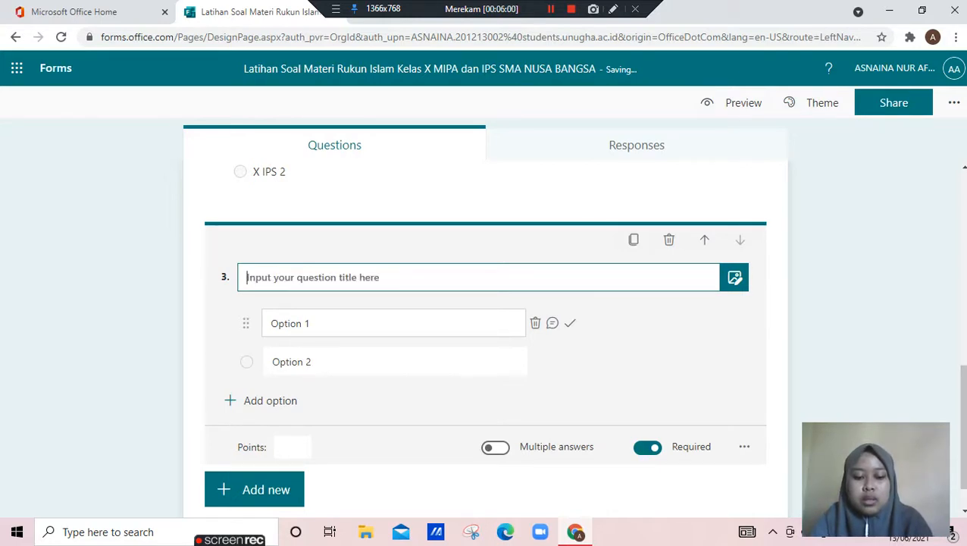
text(Berapak)
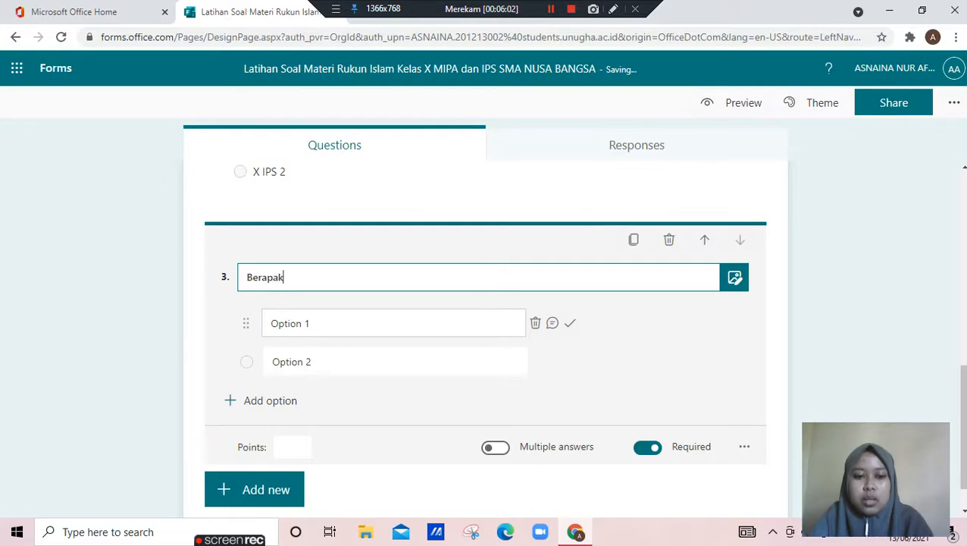
text(ah jumlah)
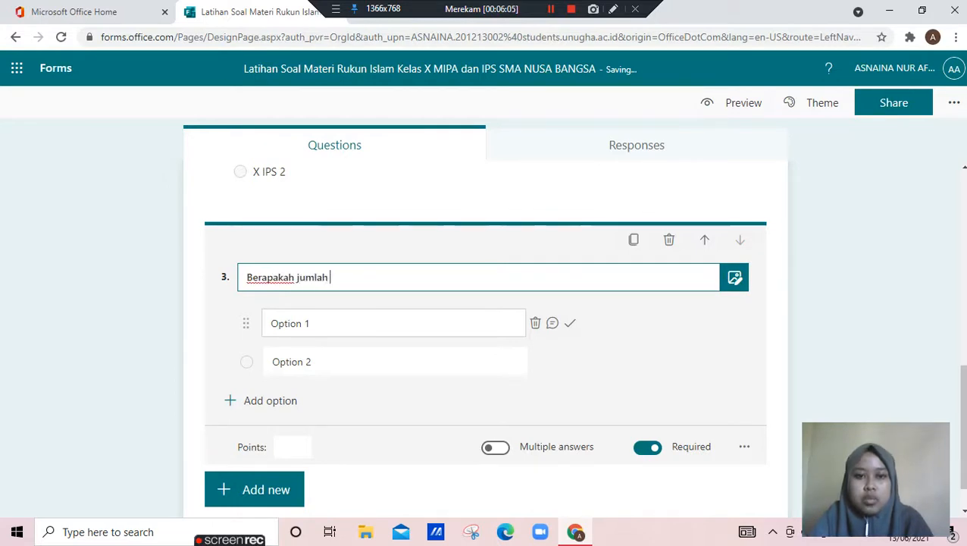
text( rukun )
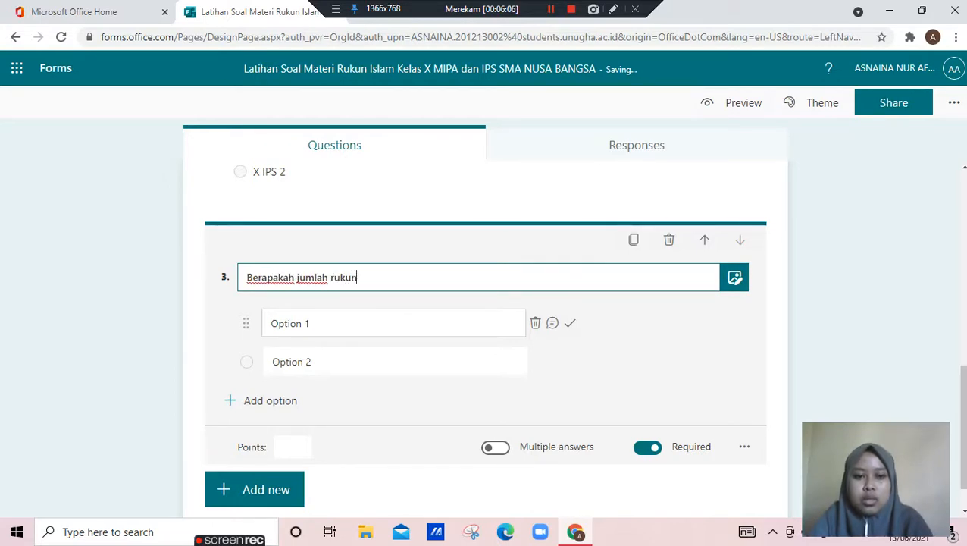
text(islam?)
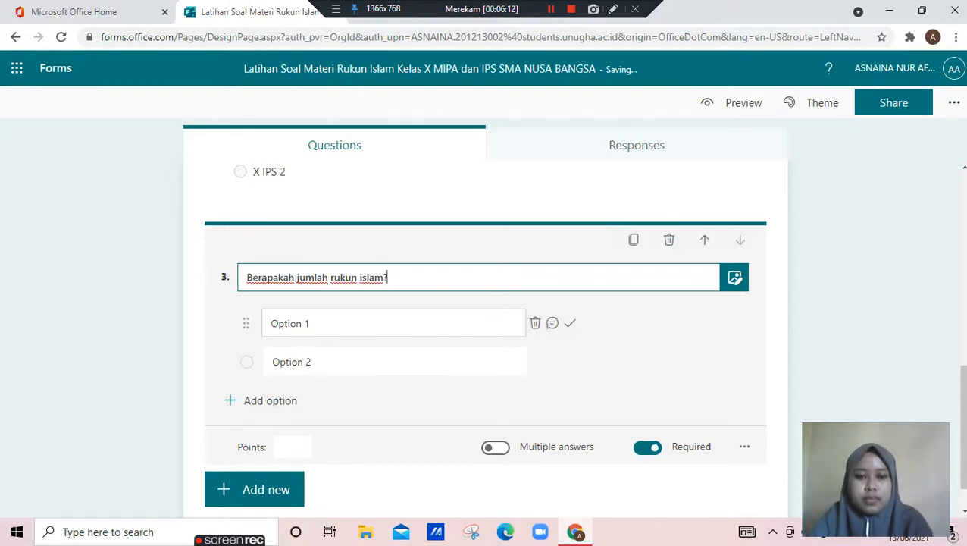
Enter 1, 2, 3 and 4 as the first four answer options of the rukun islam question
click(394, 323)
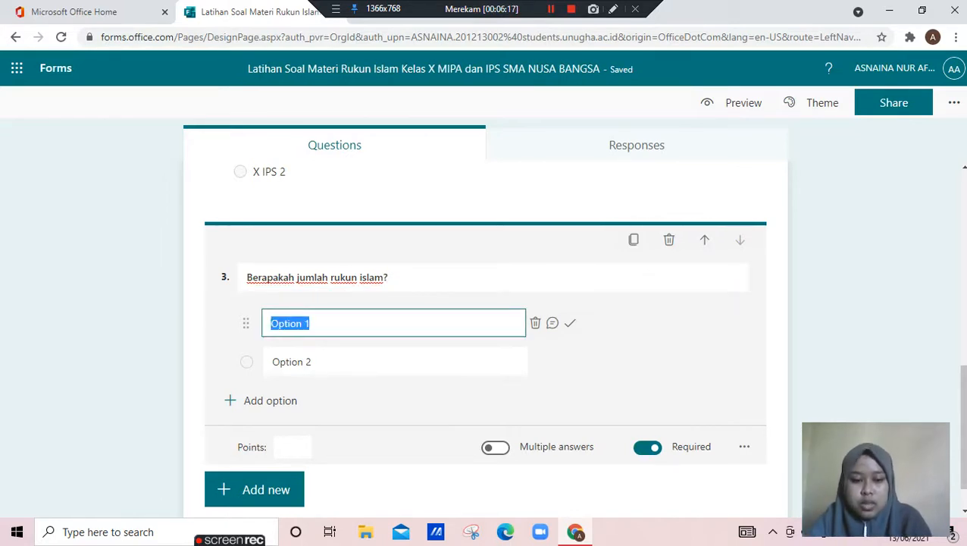
text(1)
key(Return)
text(2)
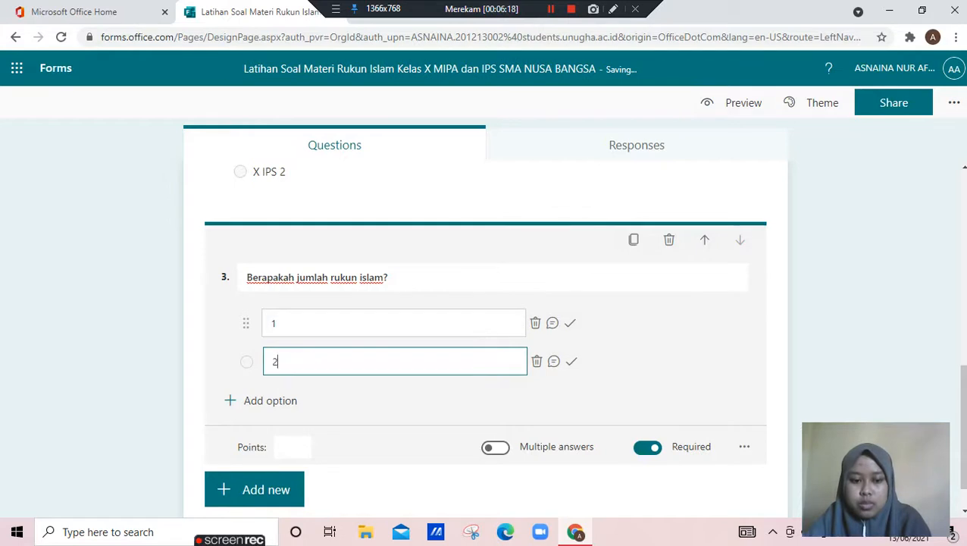
key(Return)
text(3)
key(Return)
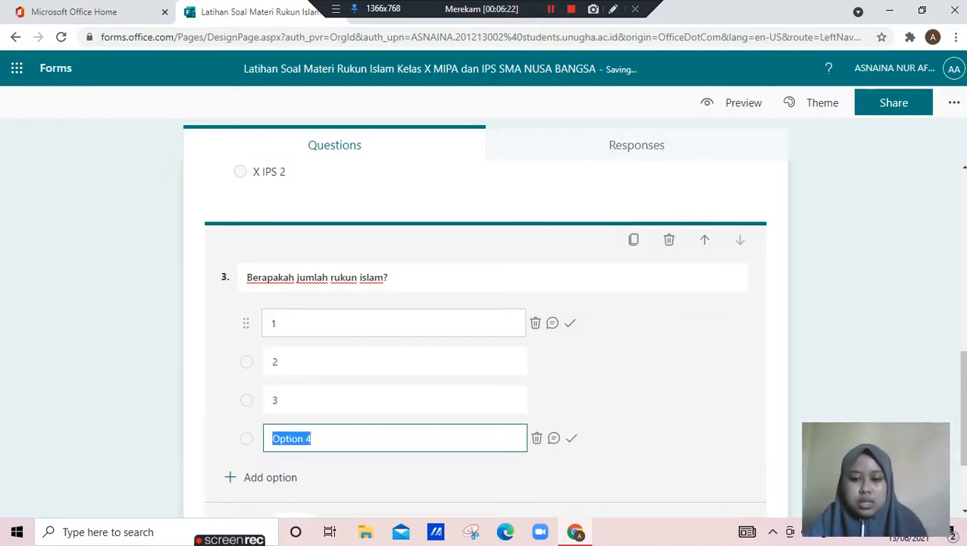
text(4)
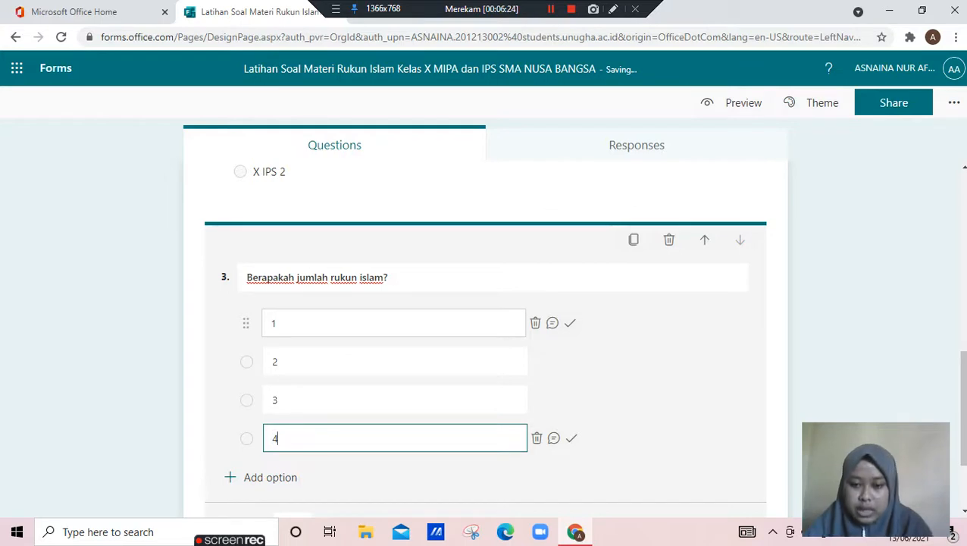
Add 5 and 6 as further answer options and mark 5 as the correct answer
key(Return)
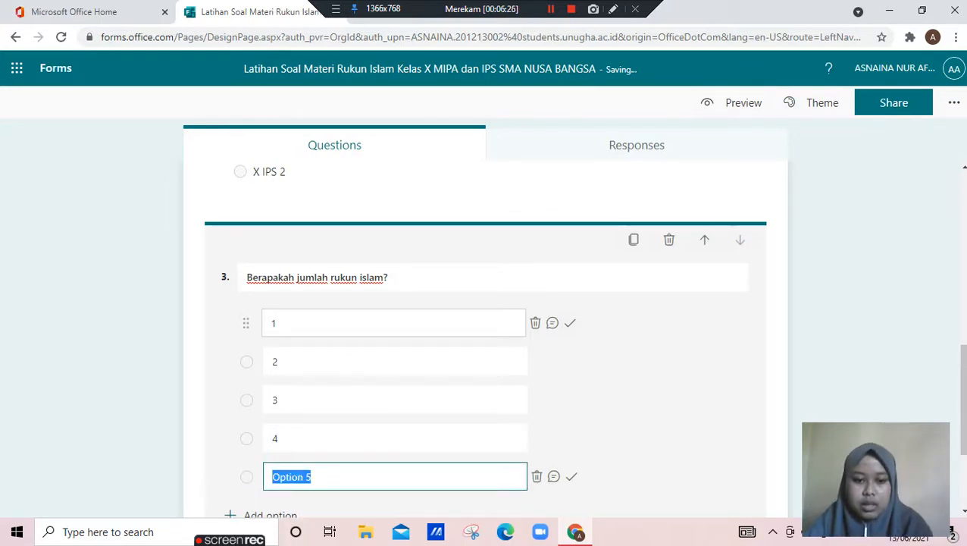
text(5)
key(Return)
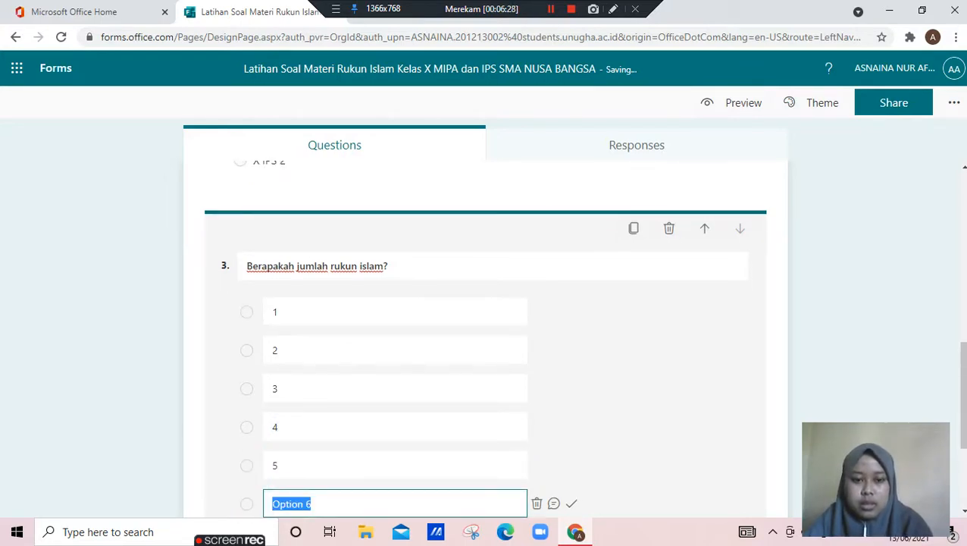
text(6)
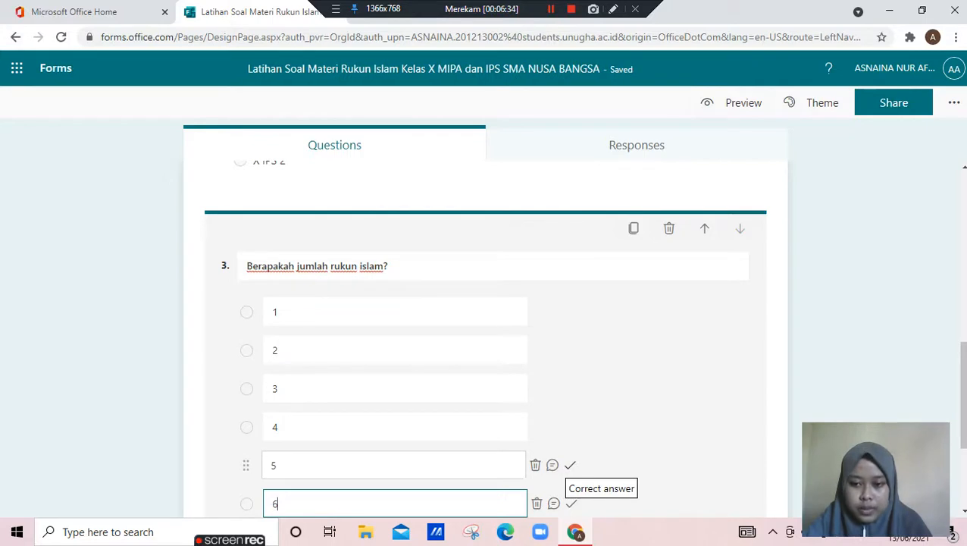
click(570, 464)
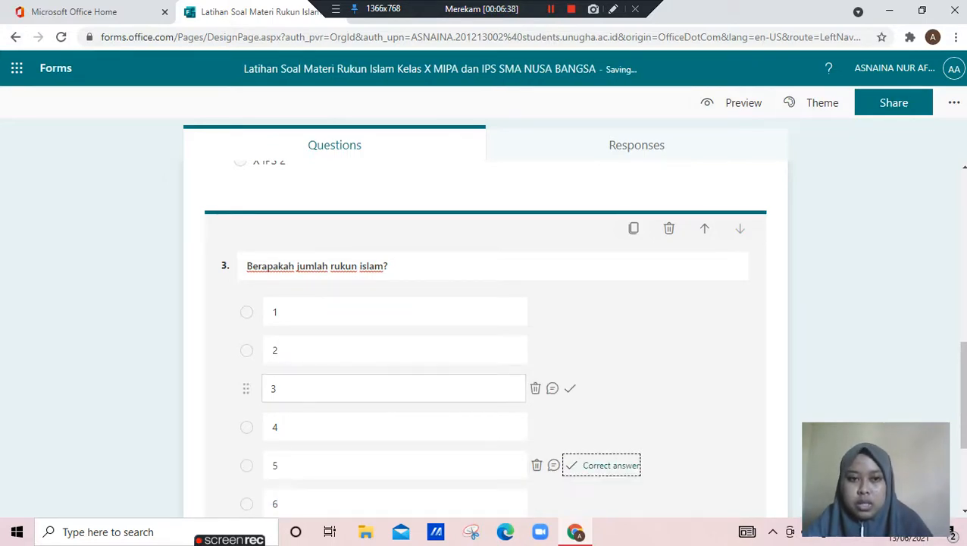
scroll(394, 388, down, 3)
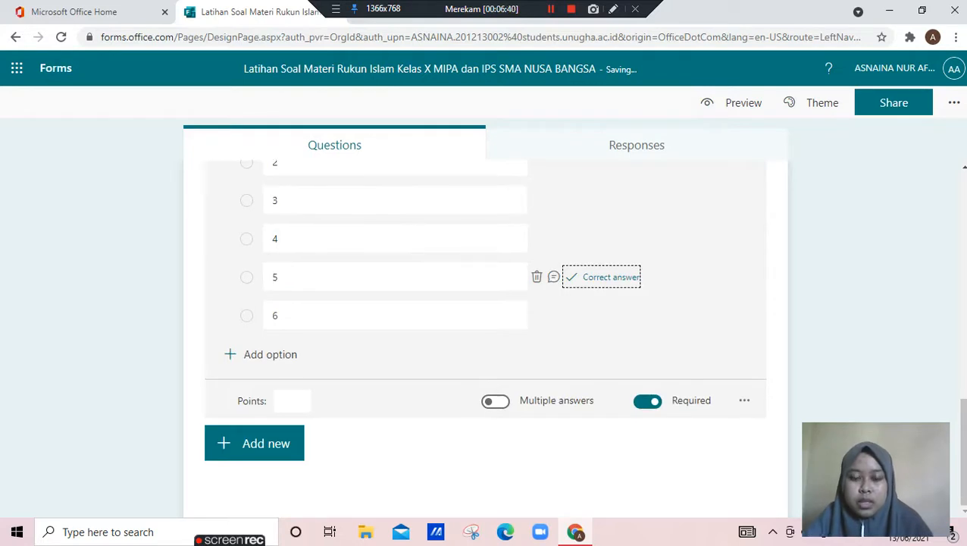
Set the points of the "Berapakah jumlah rukun islam?" question to 2 and add a fourth question of the choice type
click(293, 401)
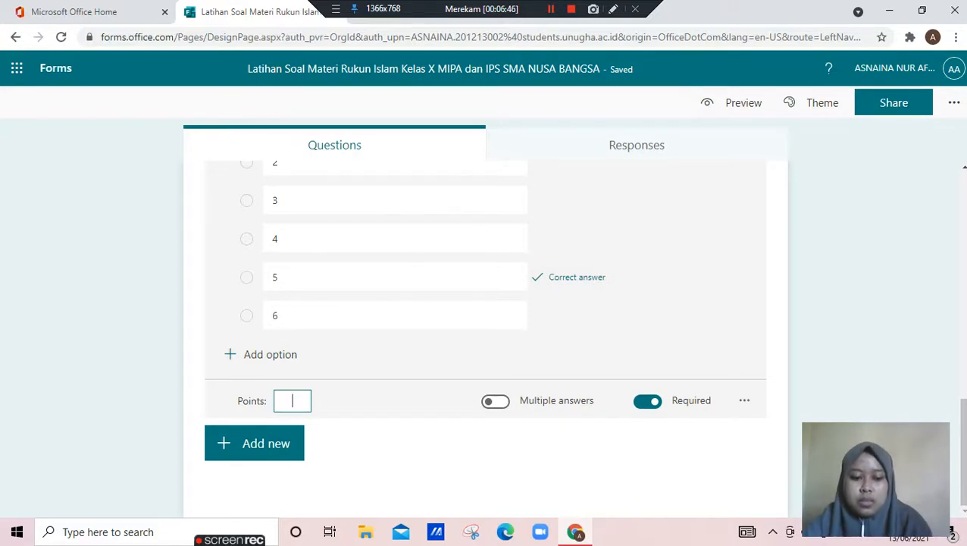
text(2)
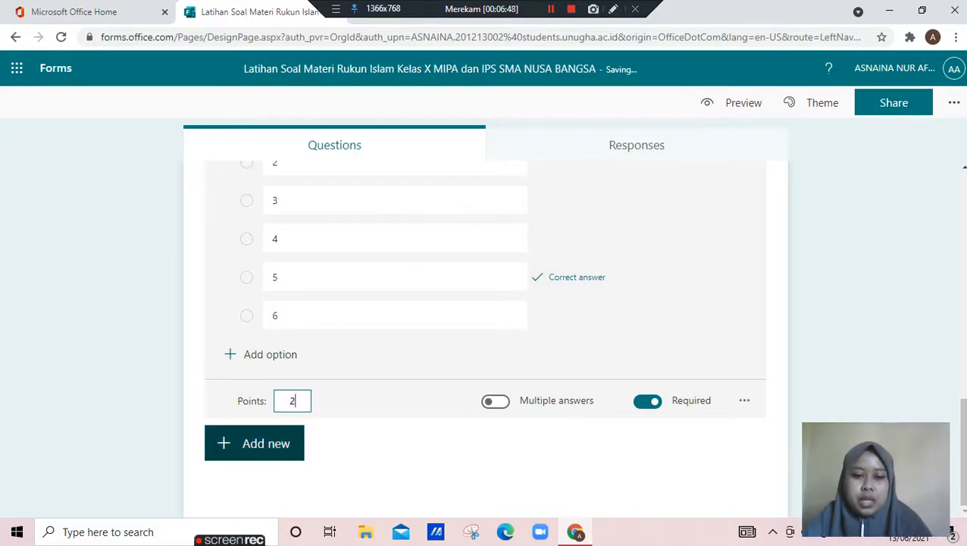
click(254, 444)
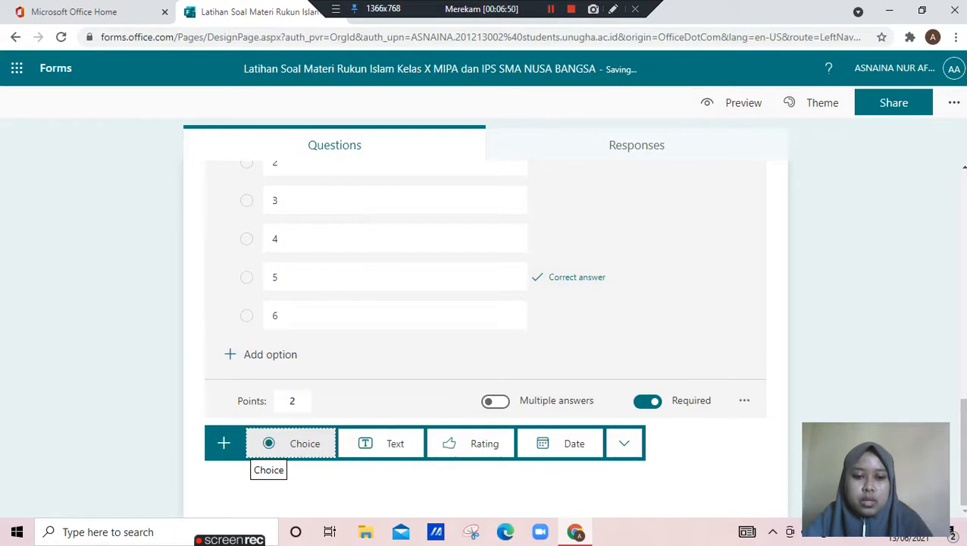
click(290, 444)
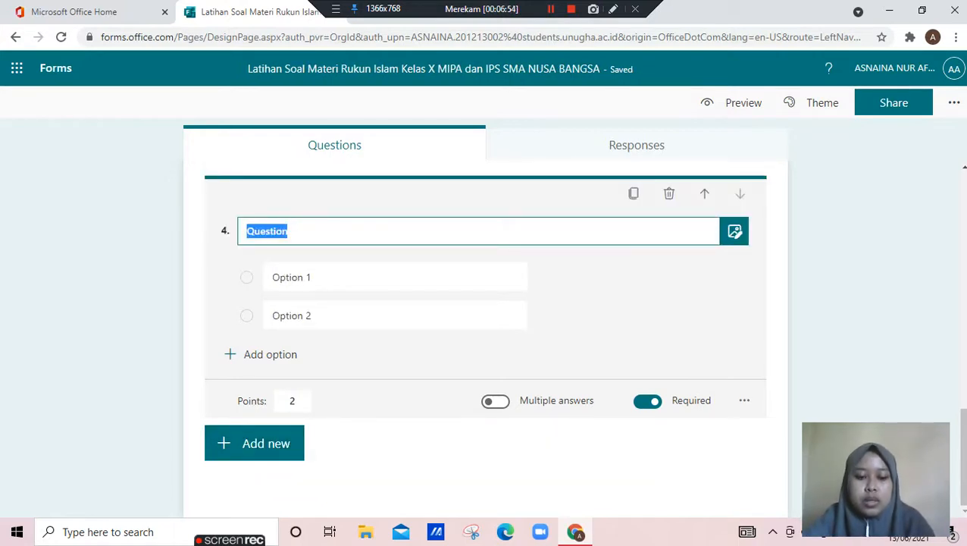
Title the fourth question "Berikut ini yang tidak termasuk dalam rukun islam adalah..."
text(B)
key(BackSpace)
text(Be)
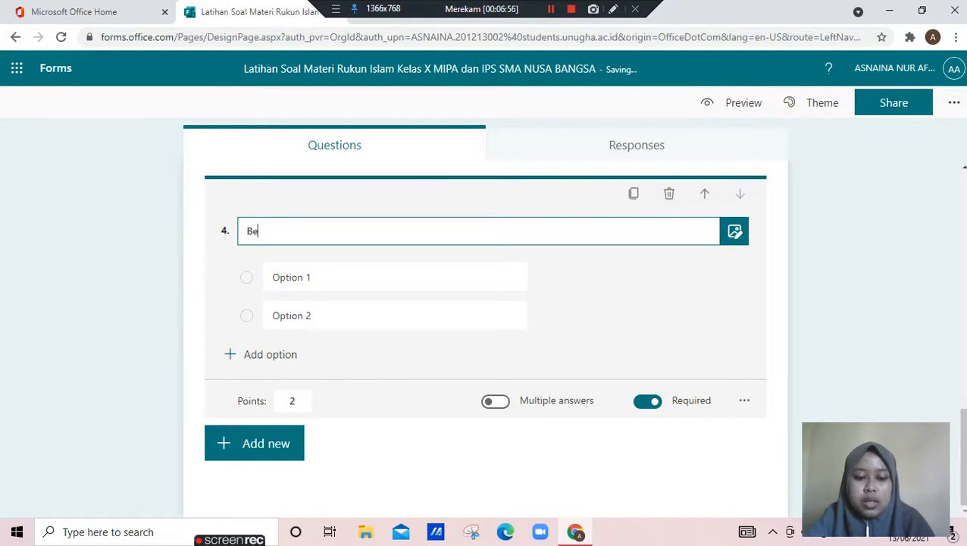
text(rikut in)
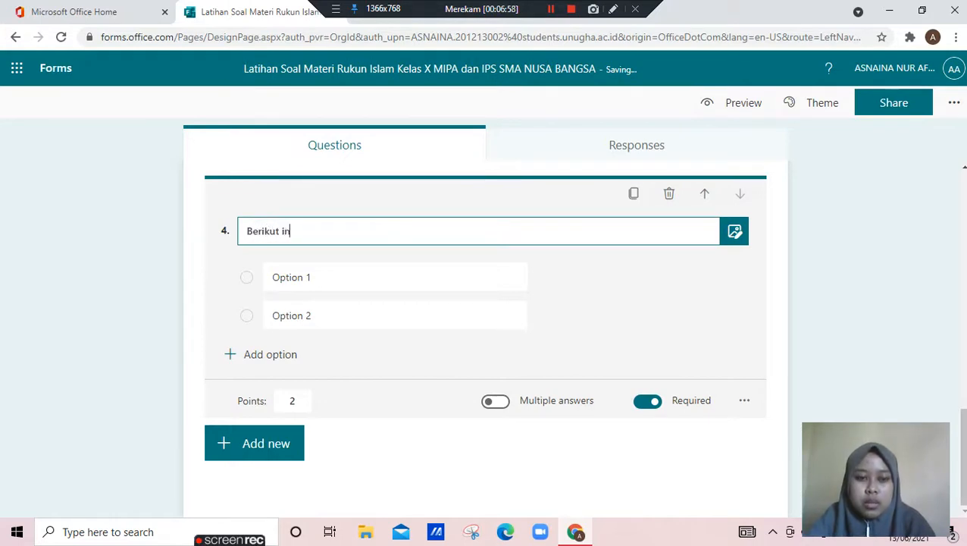
text(i yang tidak )
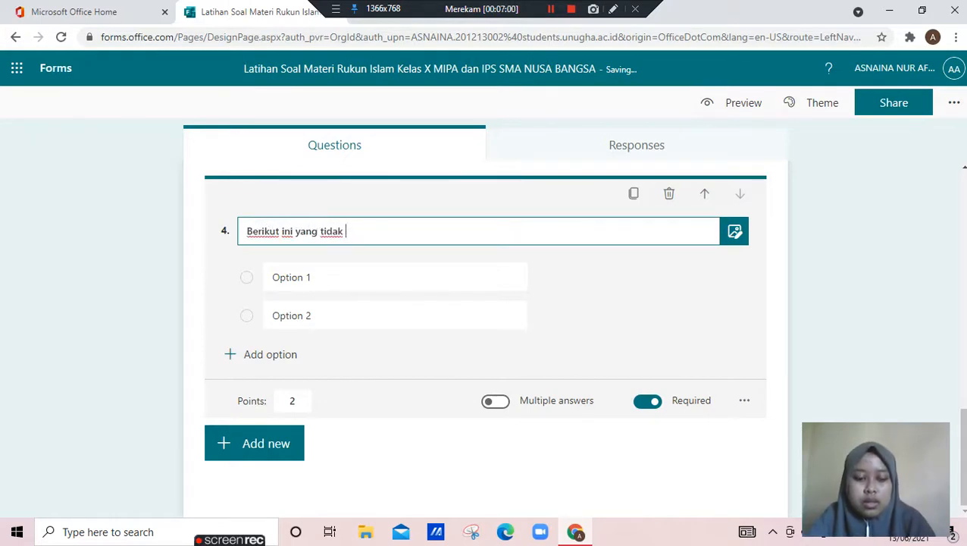
text(termasuk dalam )
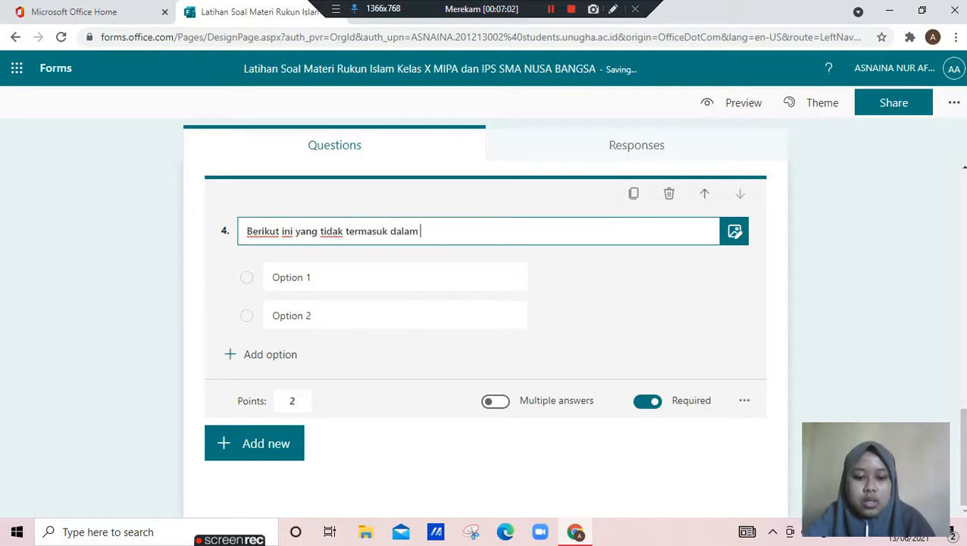
text(rukun)
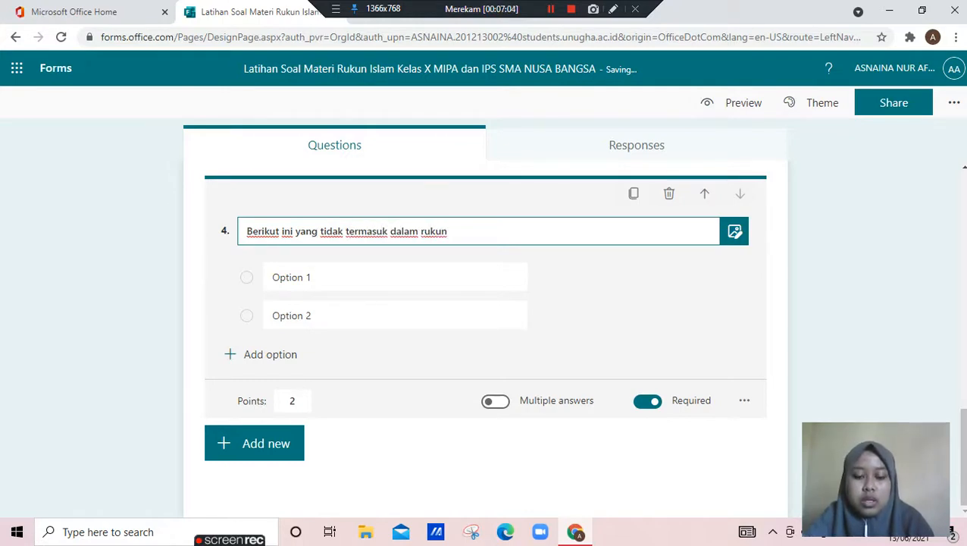
text( islam adalah)
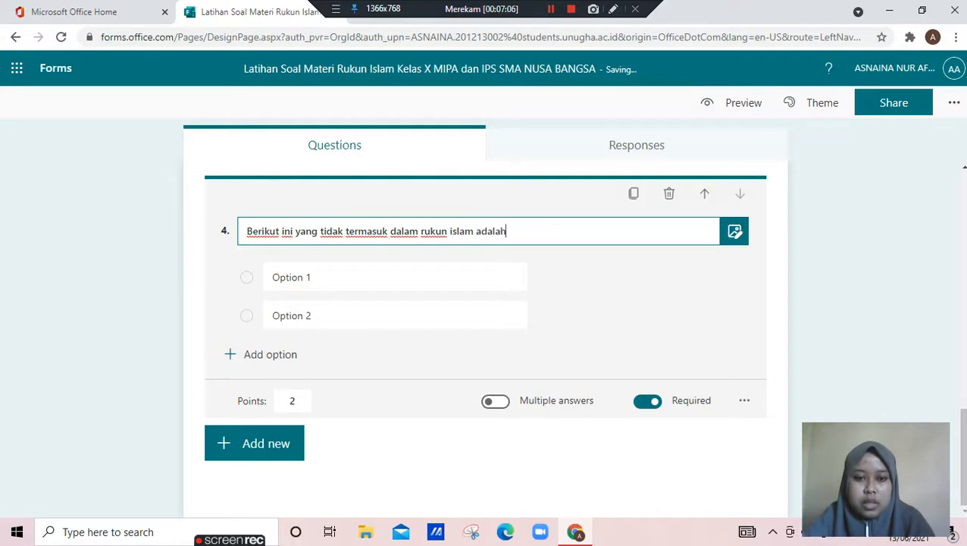
text(...)
key(Tab)
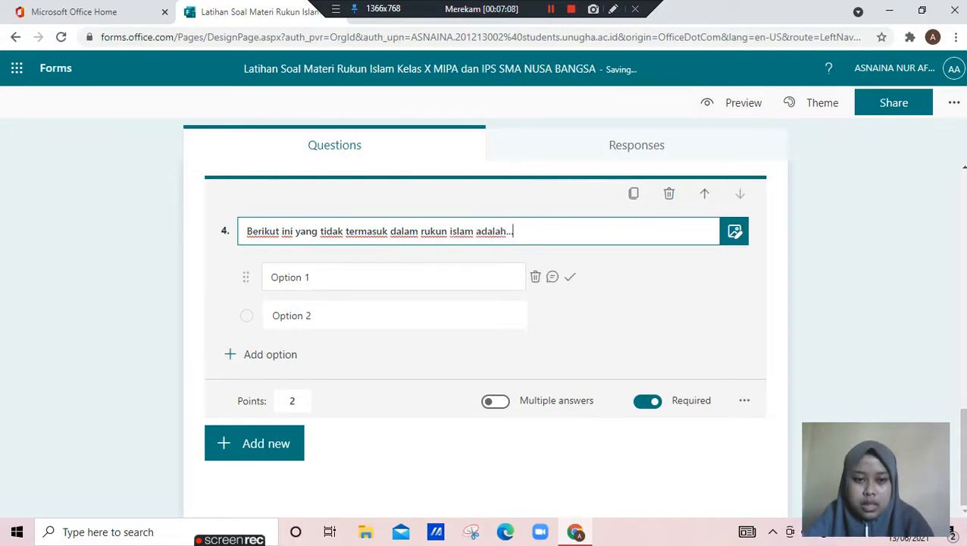
Enter syahadat, solat, puasa, malaikat and haji as the five answer options of the fourth question
text(syahadat)
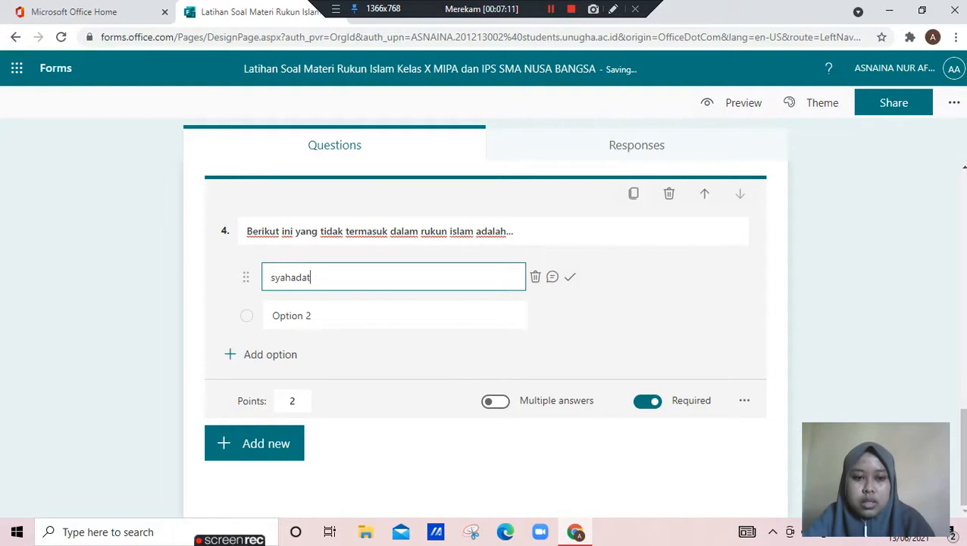
key(Tab)
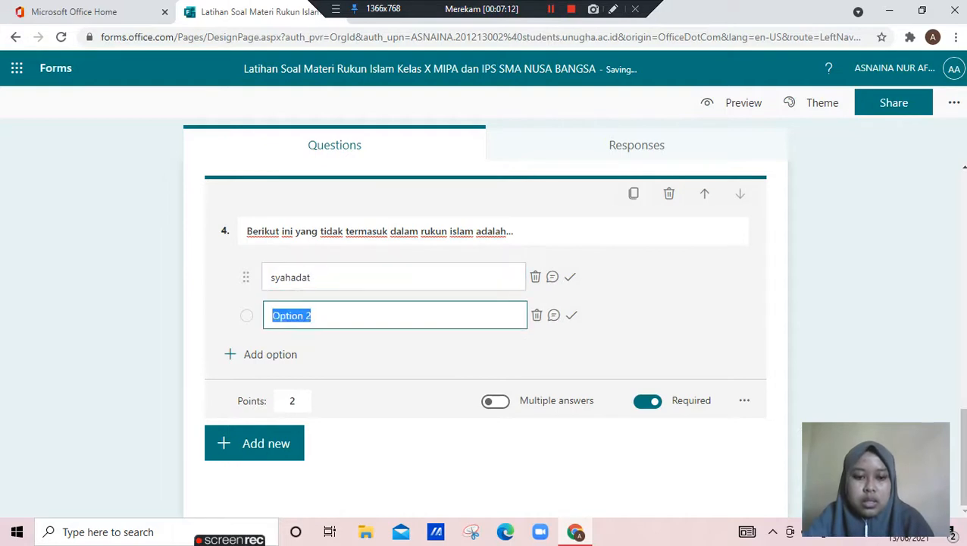
text(solat)
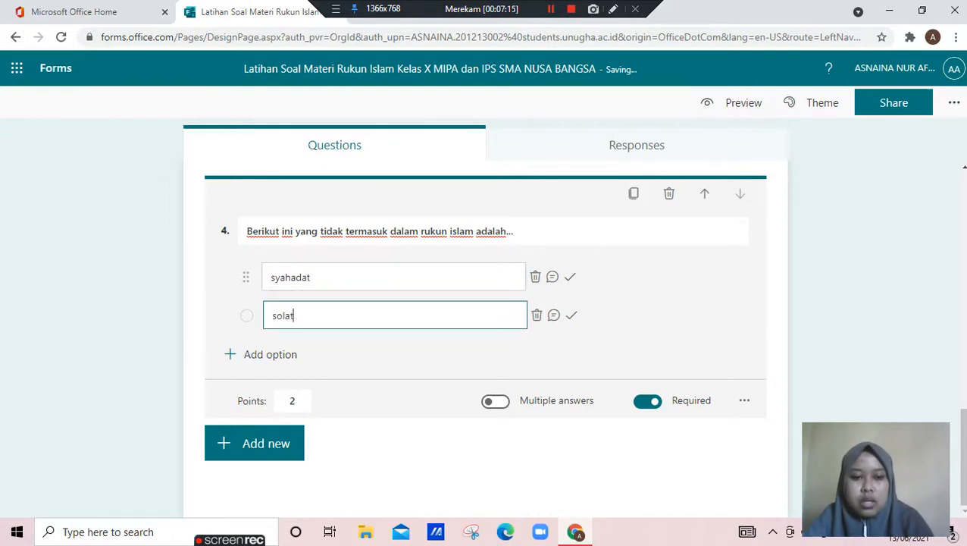
key(Return)
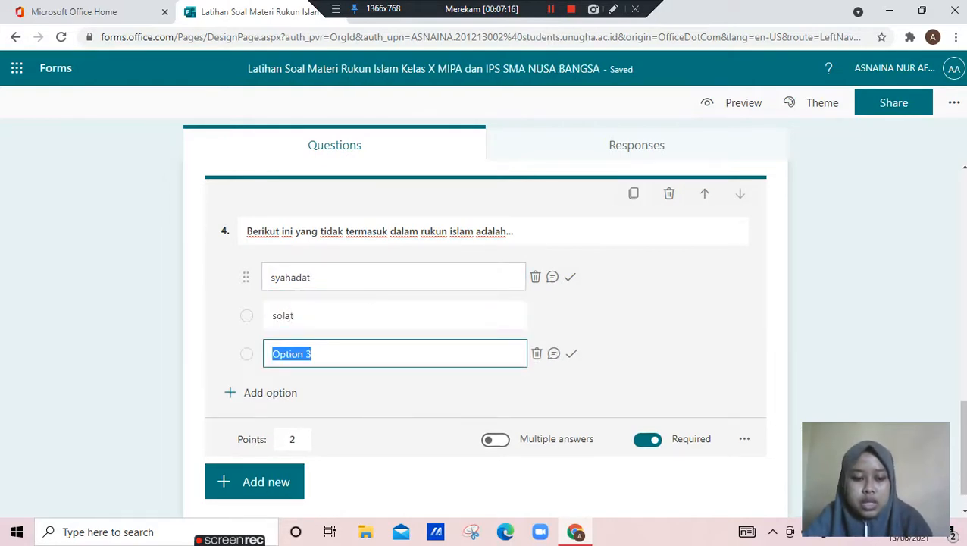
text(puasa)
key(Return)
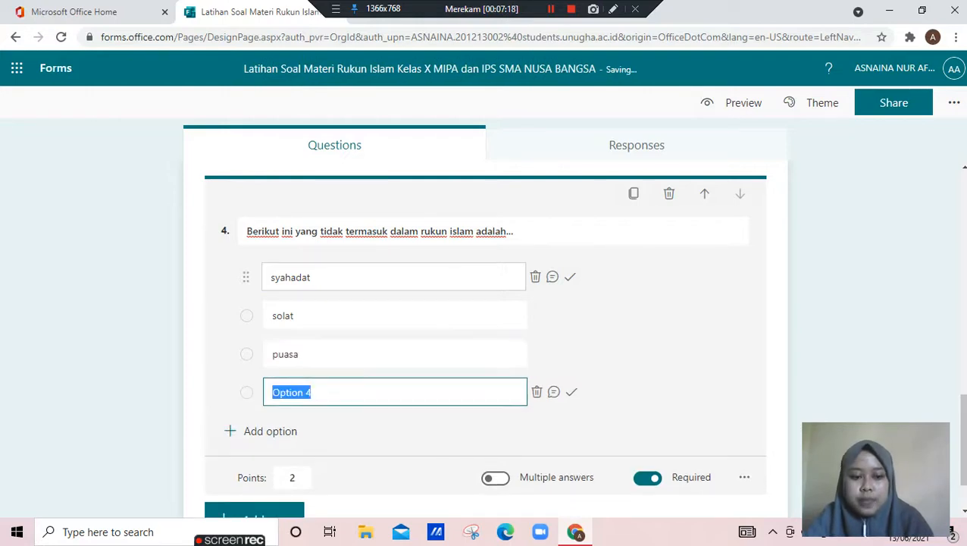
text(malaikat)
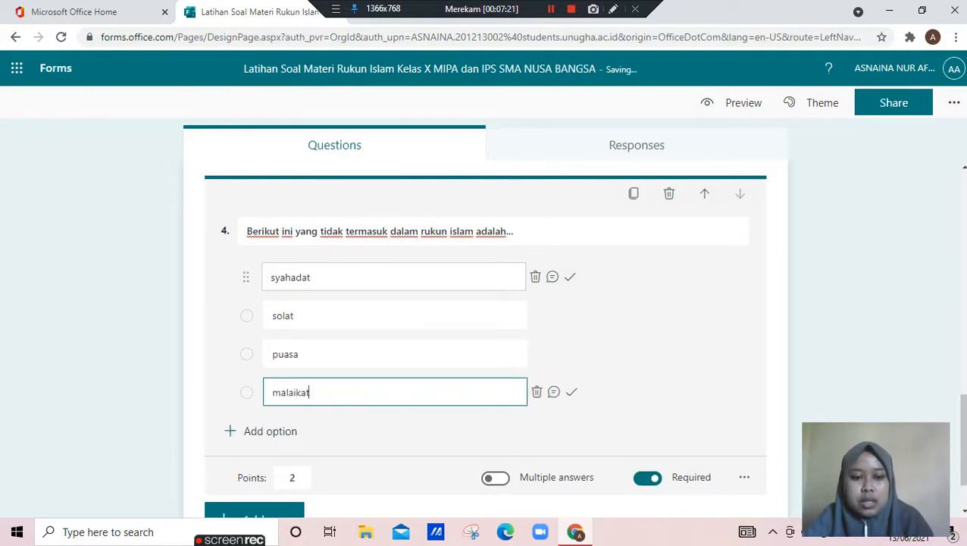
key(Return)
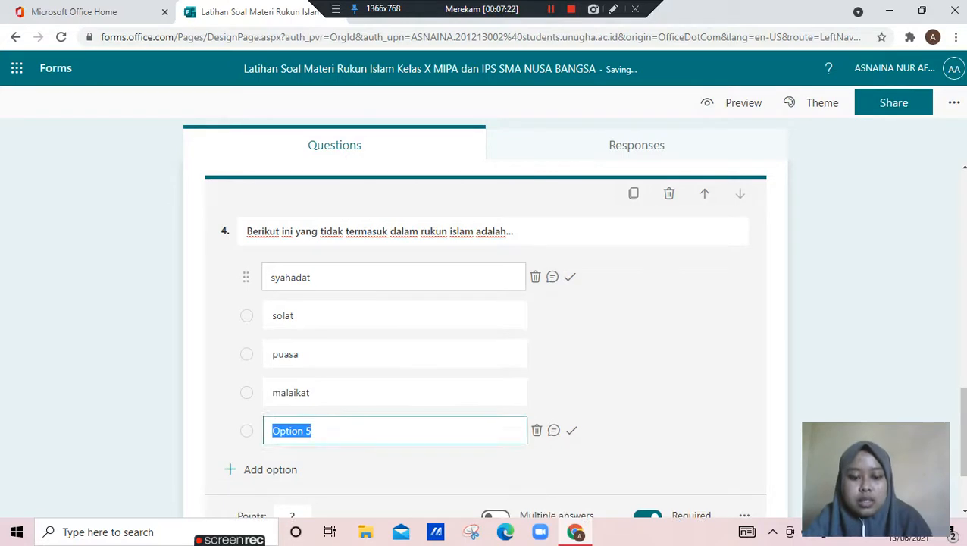
text(haji)
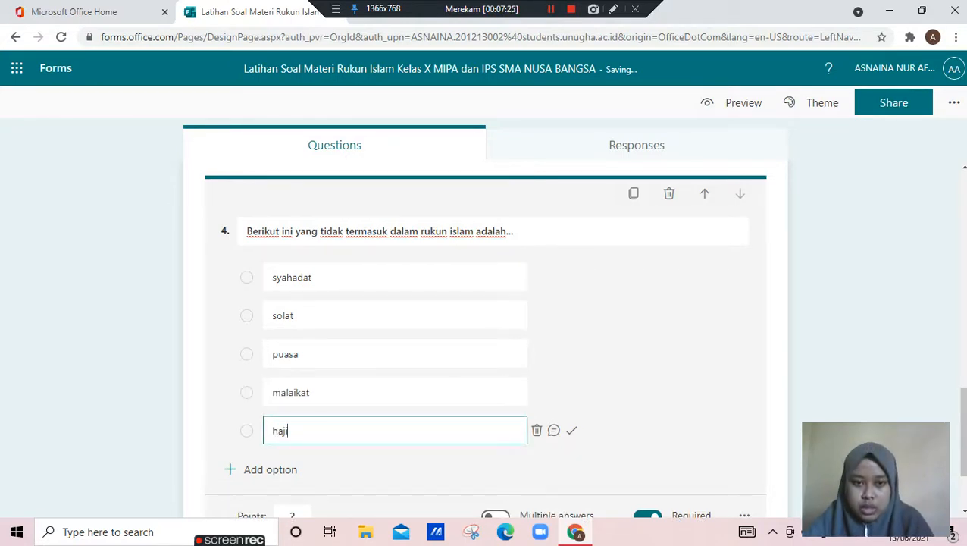
Mark malaikat as the correct answer of the fourth question and finish editing it
click(570, 391)
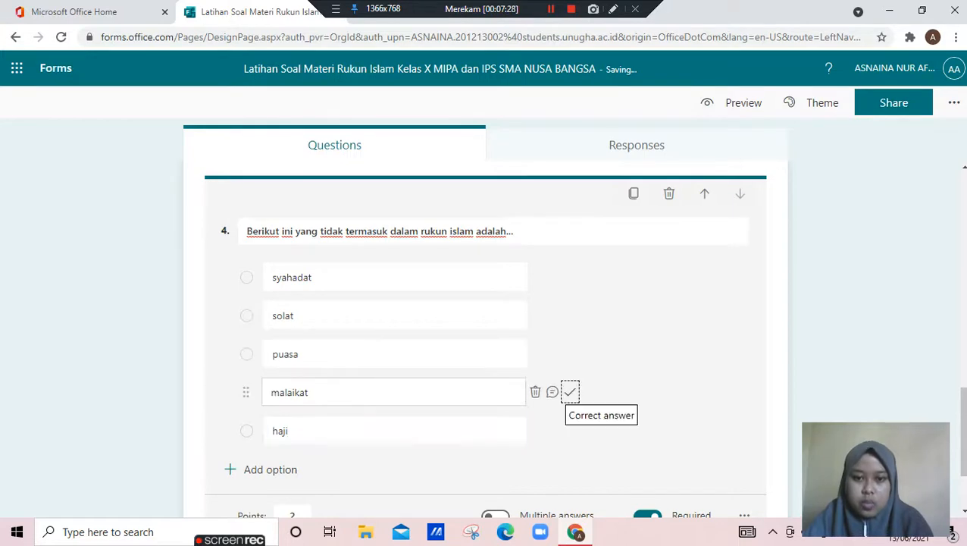
click(570, 391)
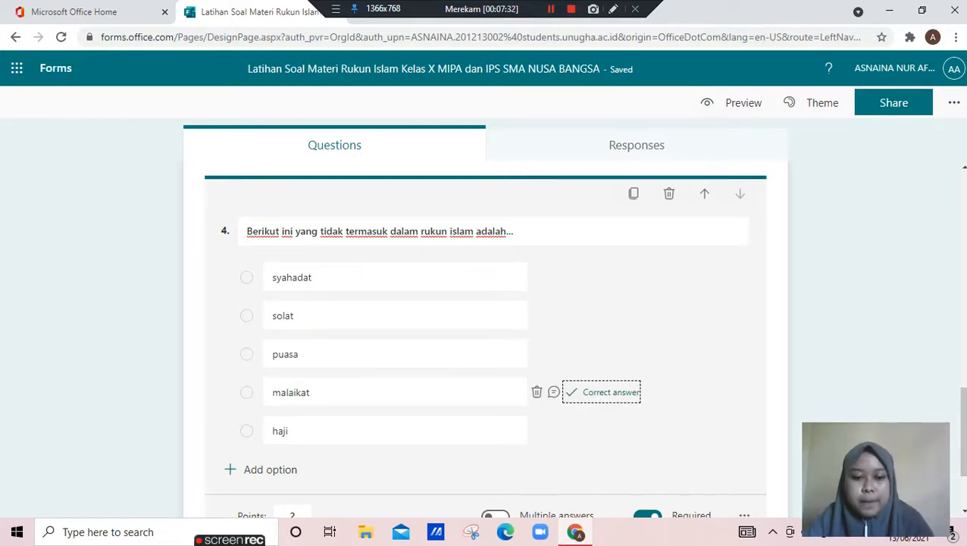
scroll(485, 339, down, 1)
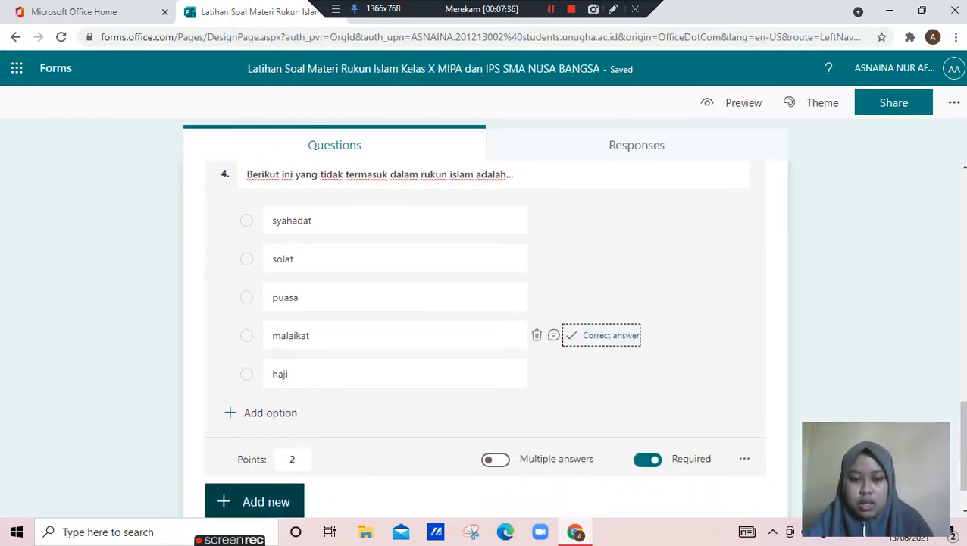
click(395, 500)
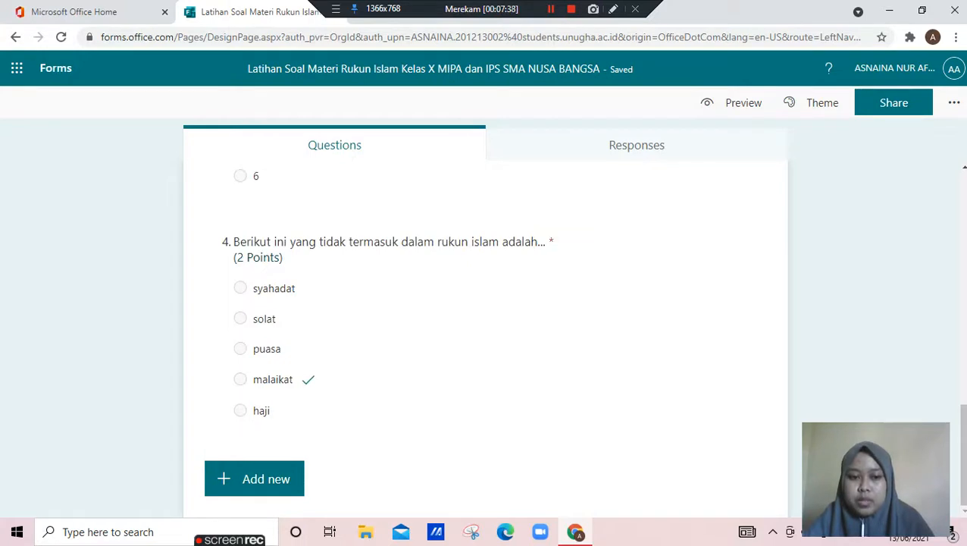
Review the quiz questions and apply the dark blue illustrated theme with hands on a desk to the form
scroll(485, 341, up, 2)
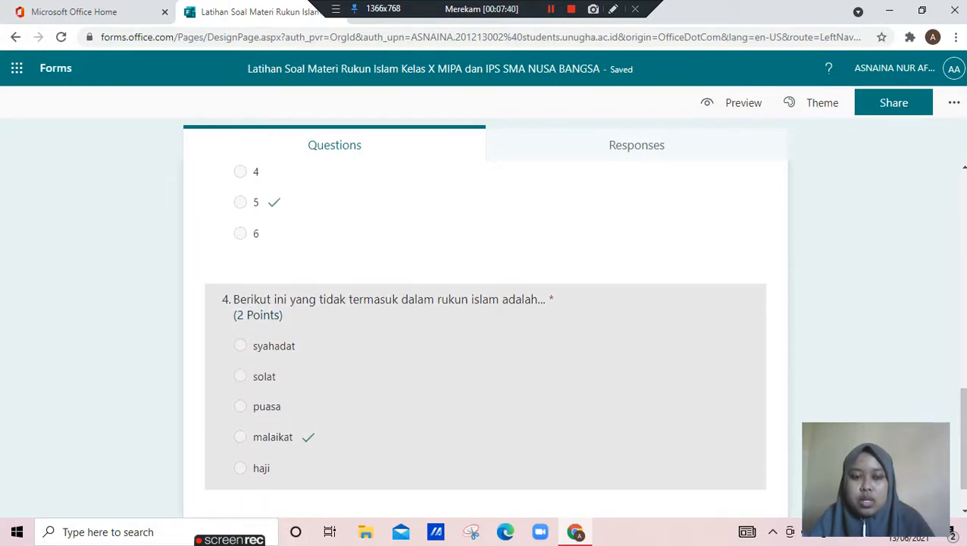
scroll(485, 341, up, 4)
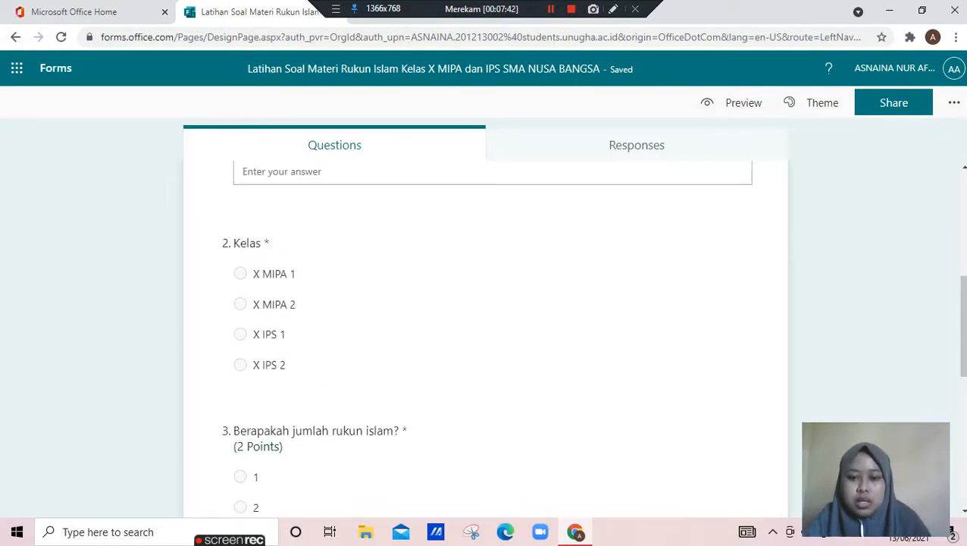
scroll(485, 341, up, 4)
scroll(485, 341, down, 3)
scroll(486, 341, down, 7)
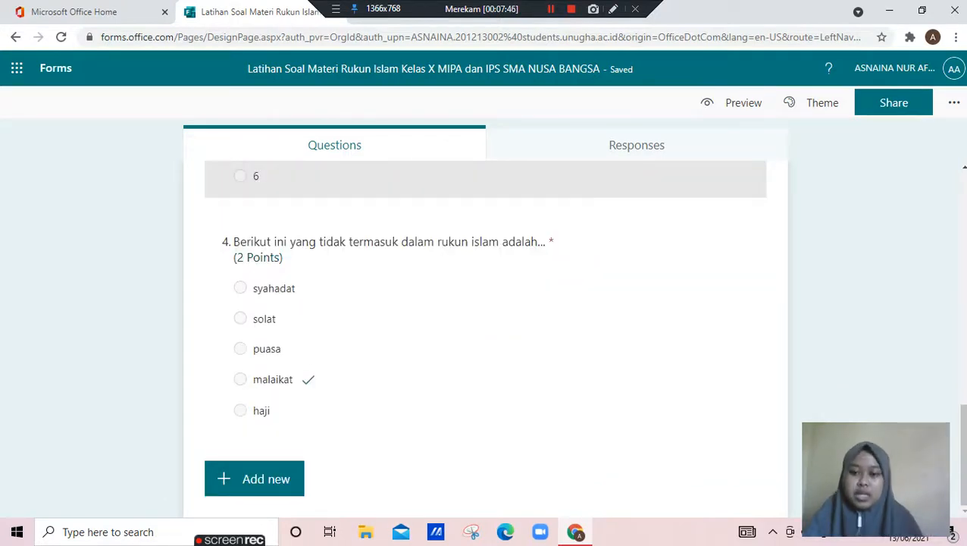
scroll(485, 341, up, 10)
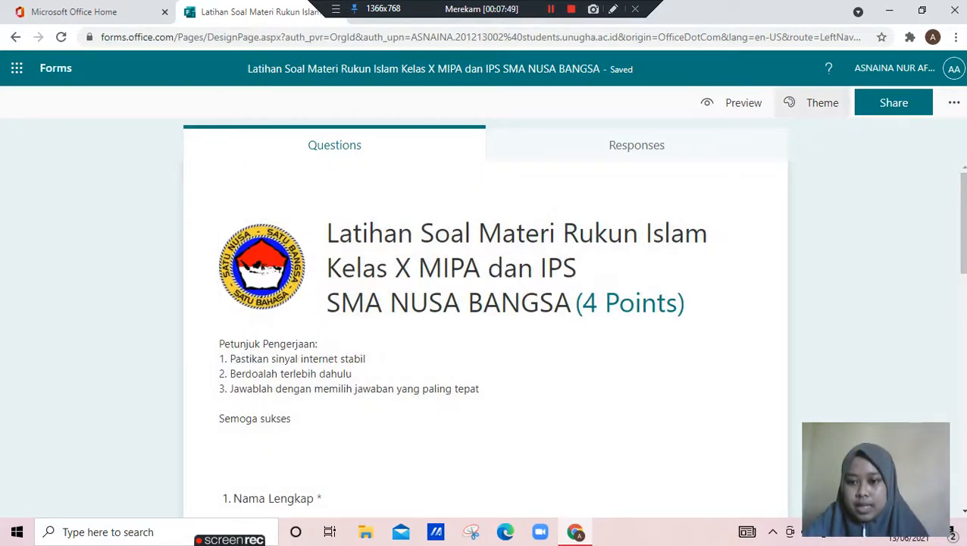
click(812, 102)
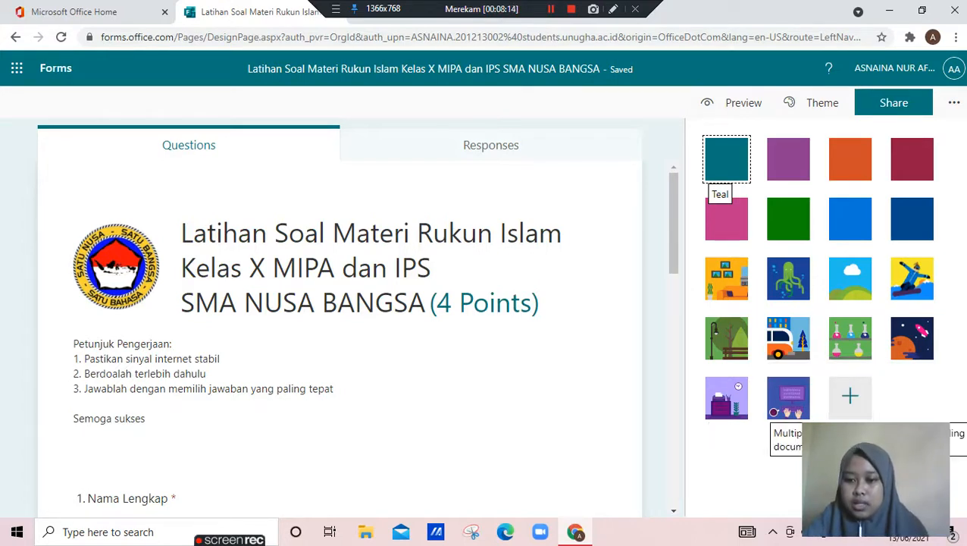
click(788, 398)
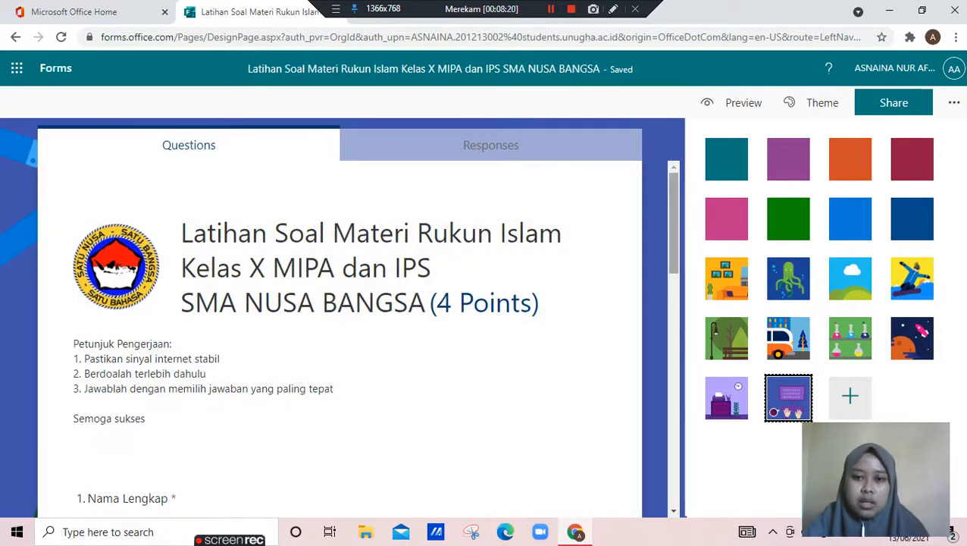
drag(674, 223, 673, 456)
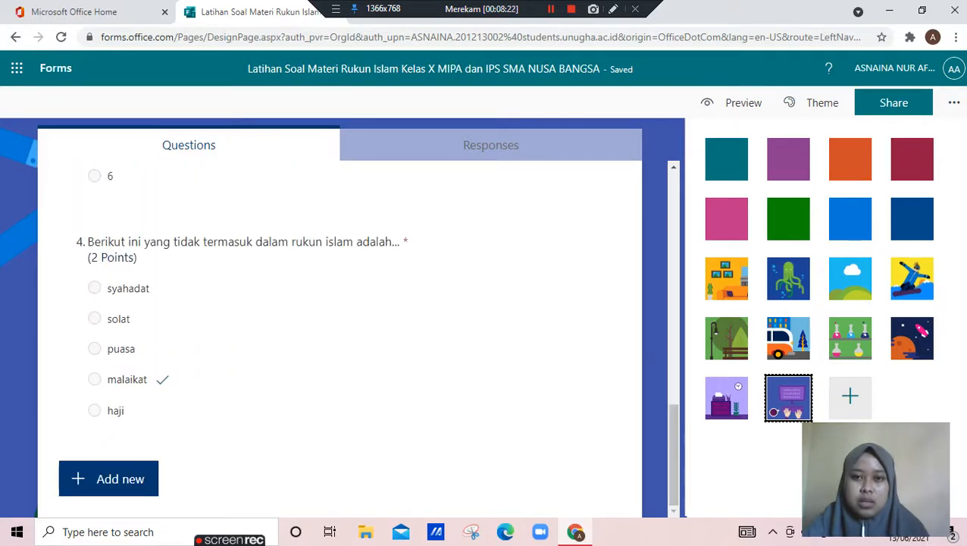
click(551, 9)
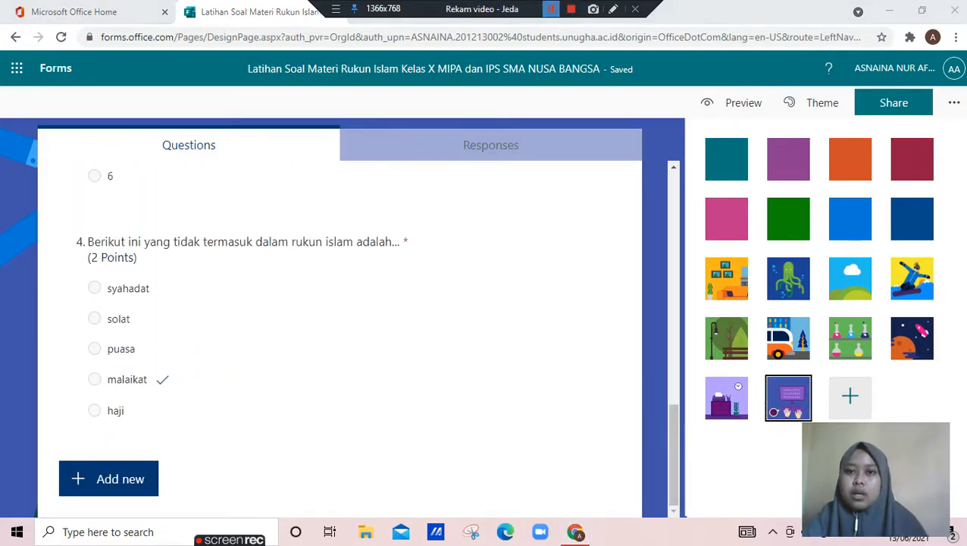
click(551, 9)
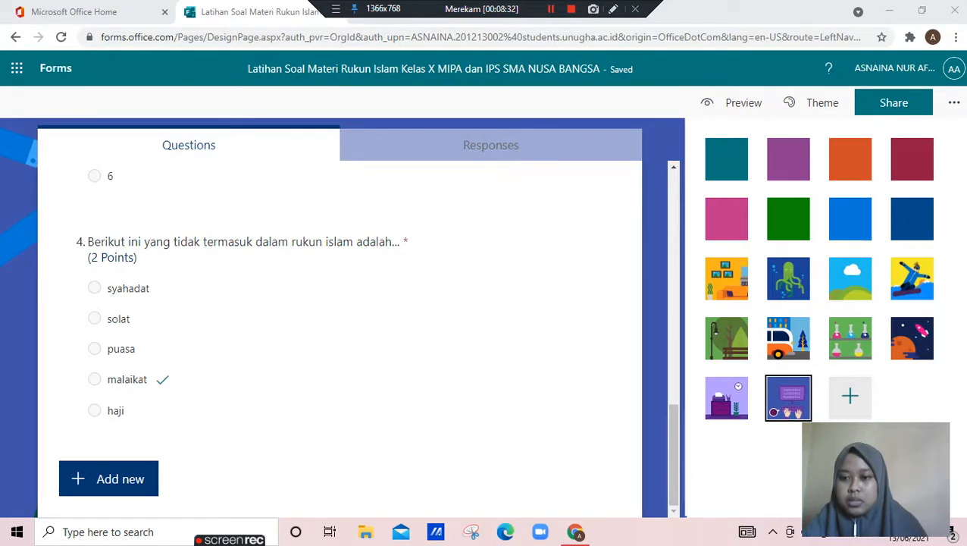
Start a custom theme with an image background and search the web images for "mekkah"
click(851, 396)
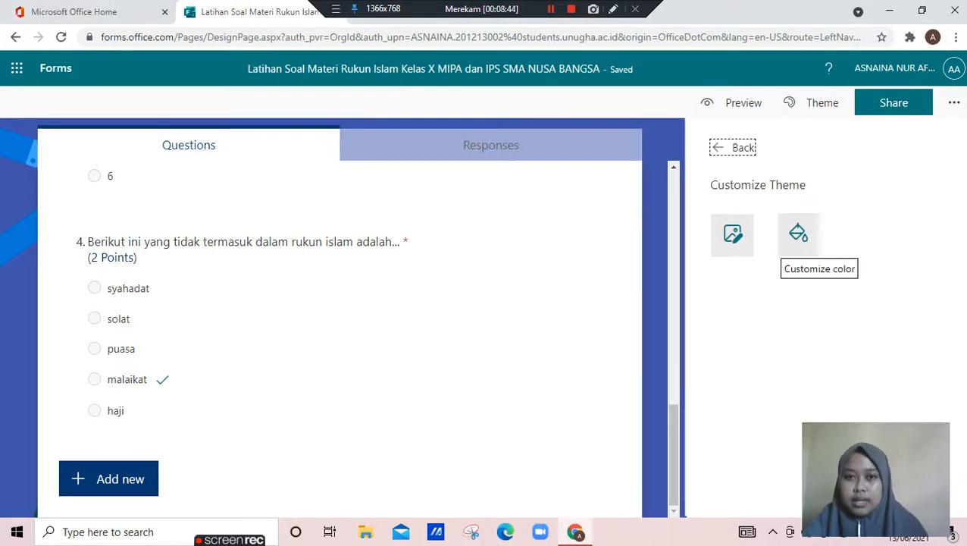
click(551, 9)
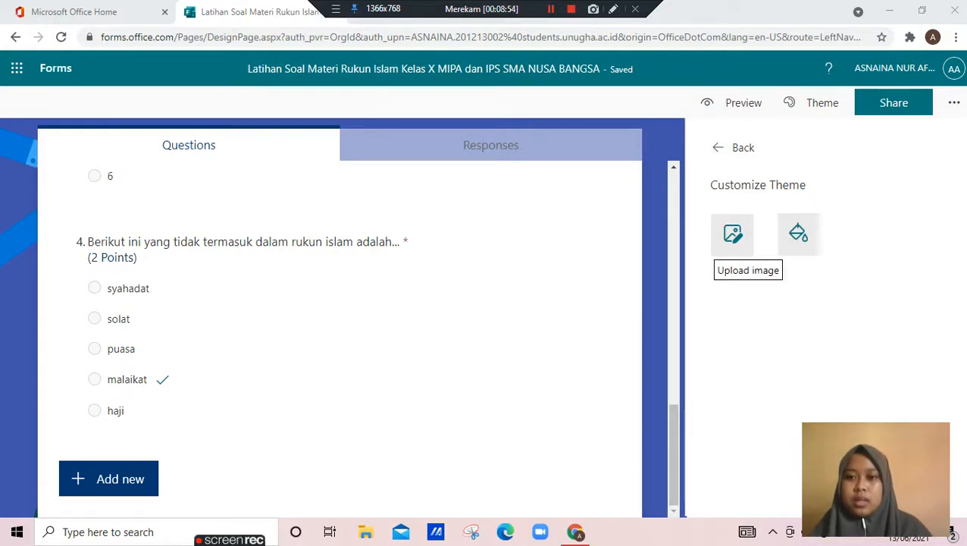
click(731, 236)
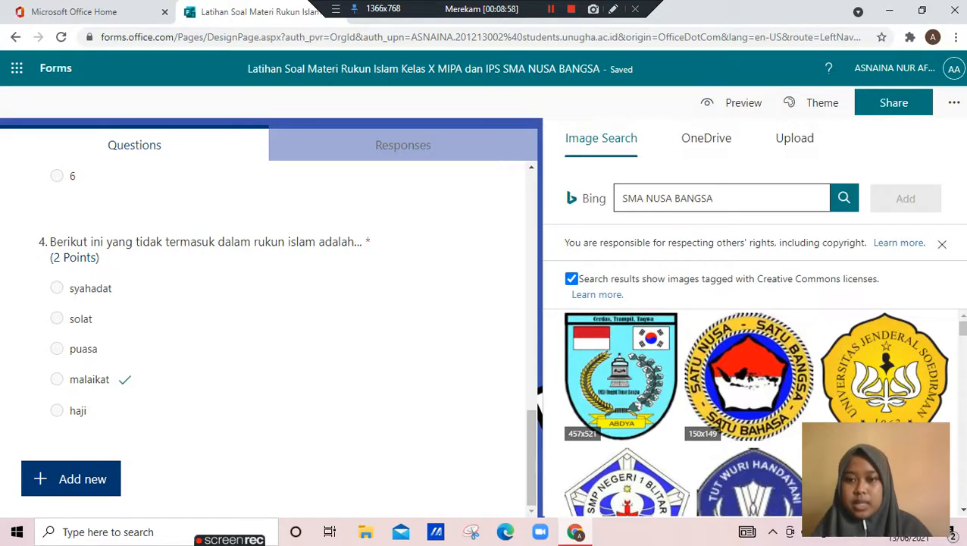
key(BackSpace)
key(BackSpace)
key(BackSpace)
key(BackSpace)
key(BackSpace)
key(BackSpace)
key(BackSpace)
key(BackSpace)
key(BackSpace)
key(BackSpace)
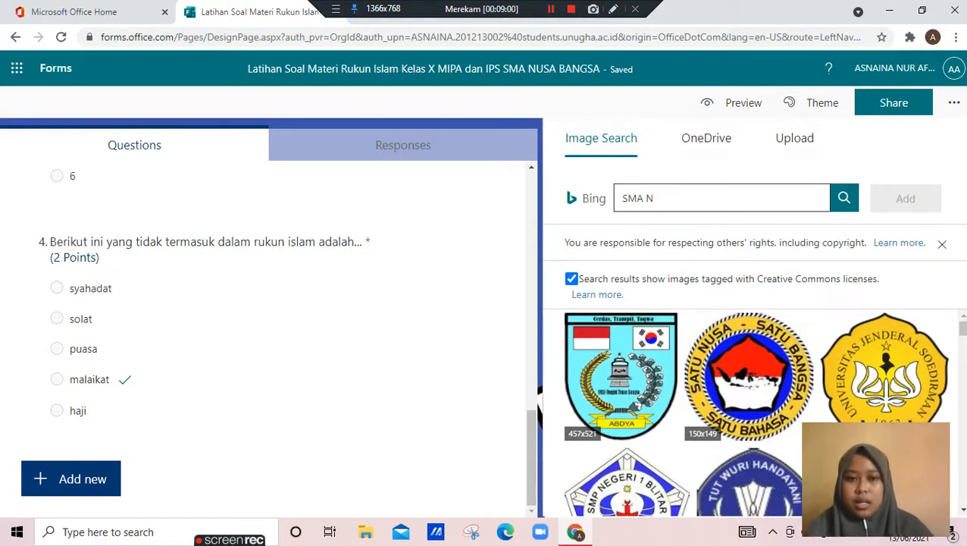
key(BackSpace)
key(BackSpace)
key(BackSpace)
key(BackSpace)
key(BackSpace)
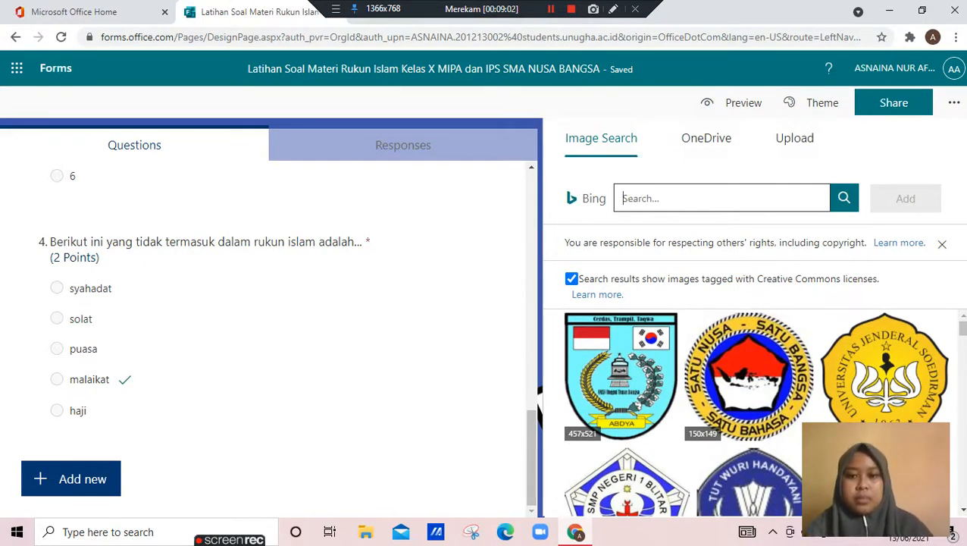
text(mekkah)
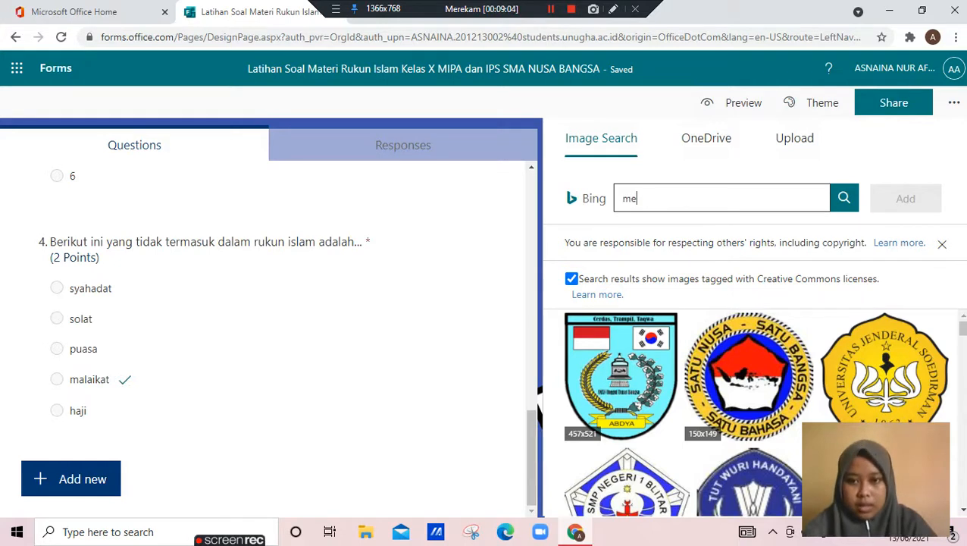
key(Return)
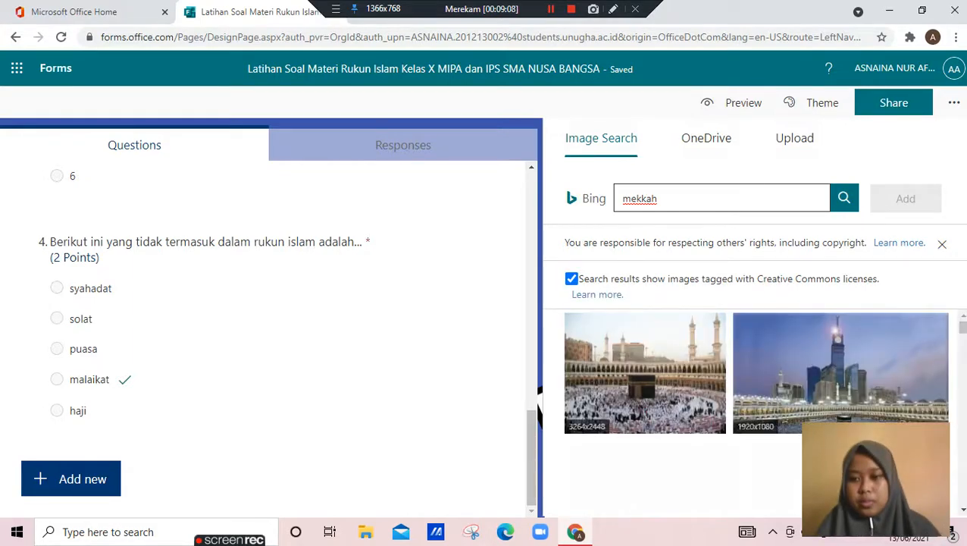
Add a Mecca mosque picture from the search results as the custom theme background and check it across the form
scroll(645, 402, down, 3)
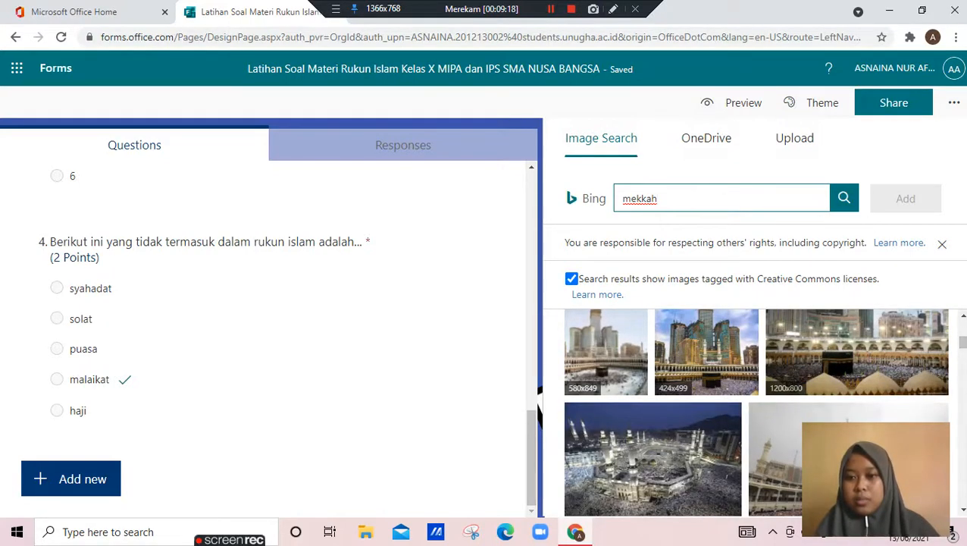
click(772, 390)
click(906, 198)
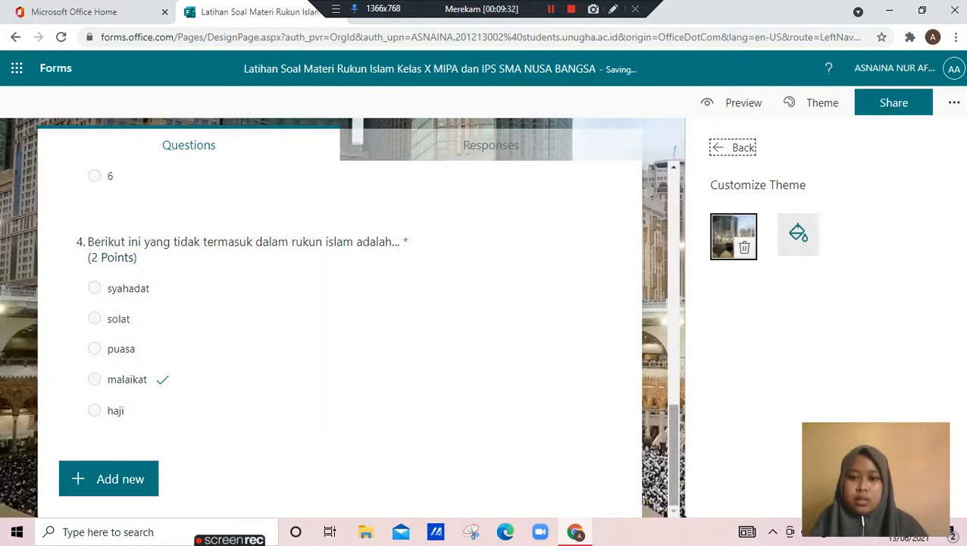
scroll(341, 326, up, 7)
scroll(341, 326, up, 4)
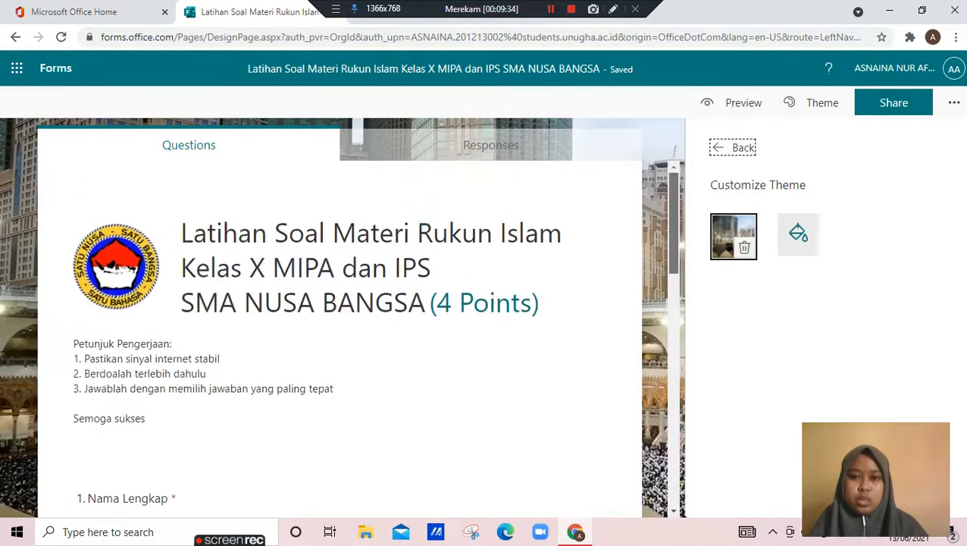
scroll(341, 326, down, 9)
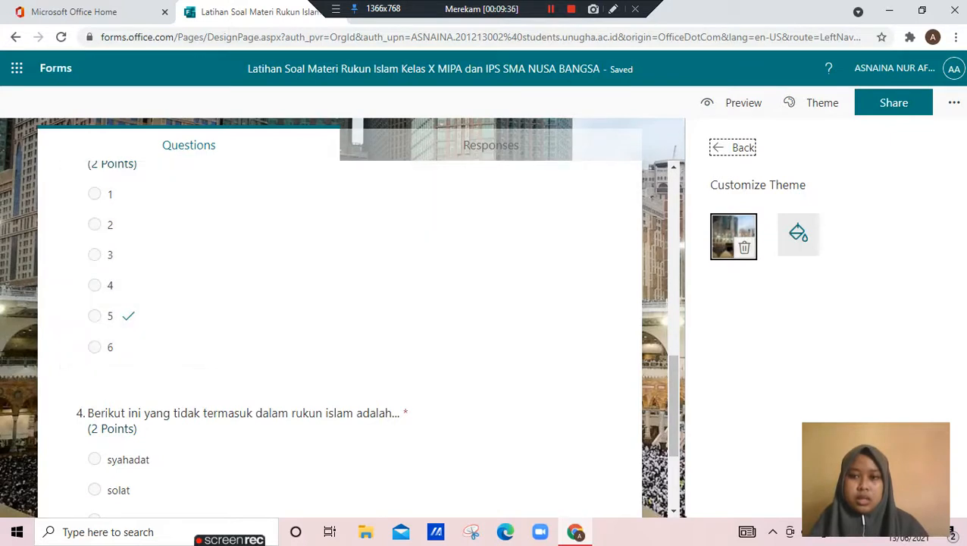
click(733, 147)
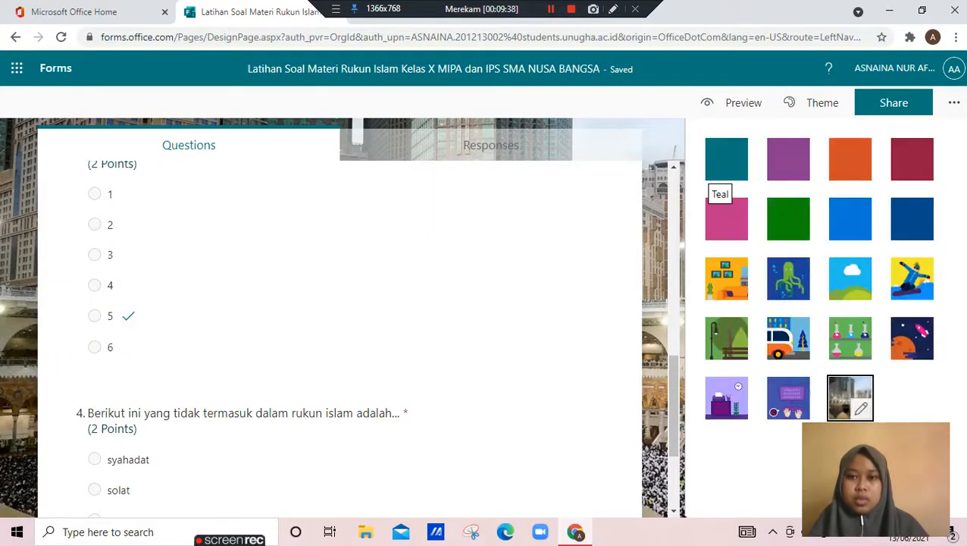
Preview the quiz in the computer layout and look through all its questions
click(732, 102)
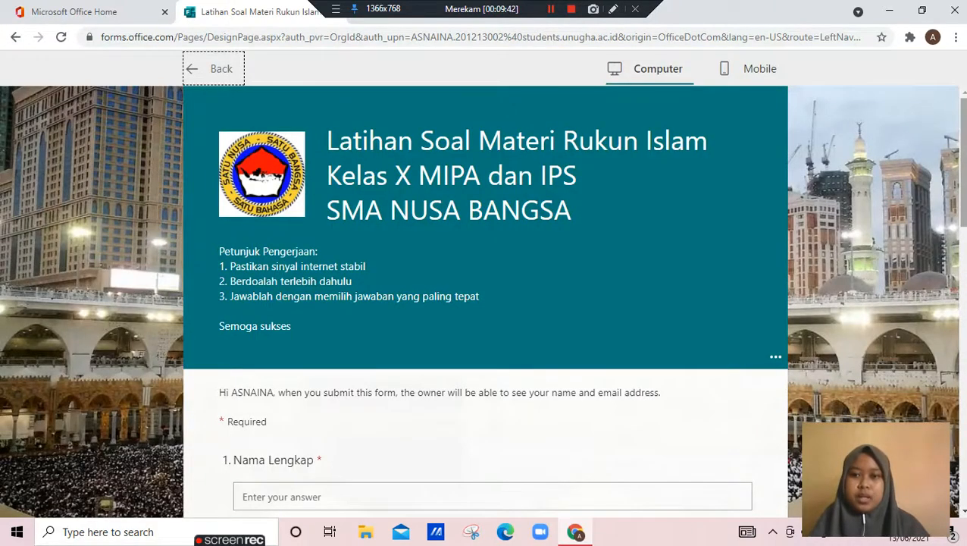
scroll(485, 304, down, 10)
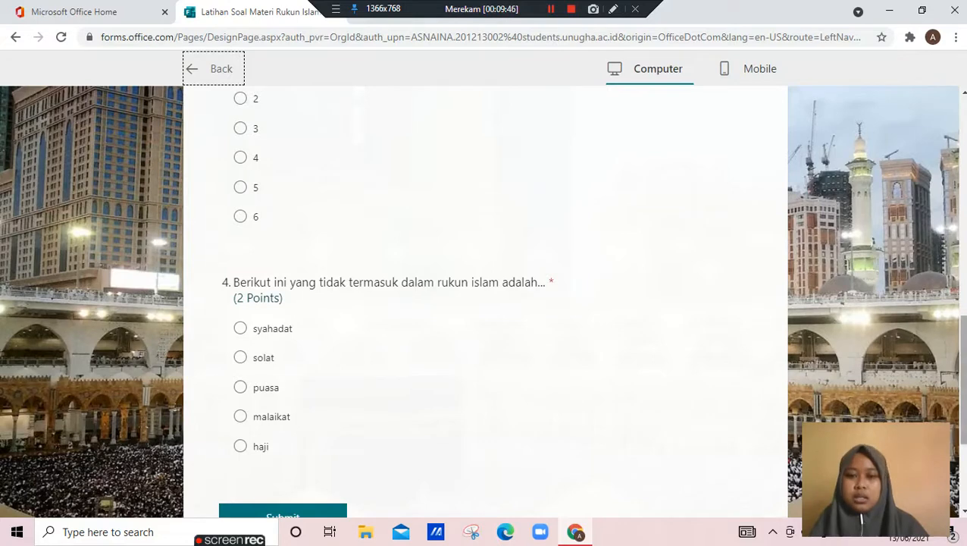
scroll(485, 304, down, 3)
scroll(485, 304, up, 12)
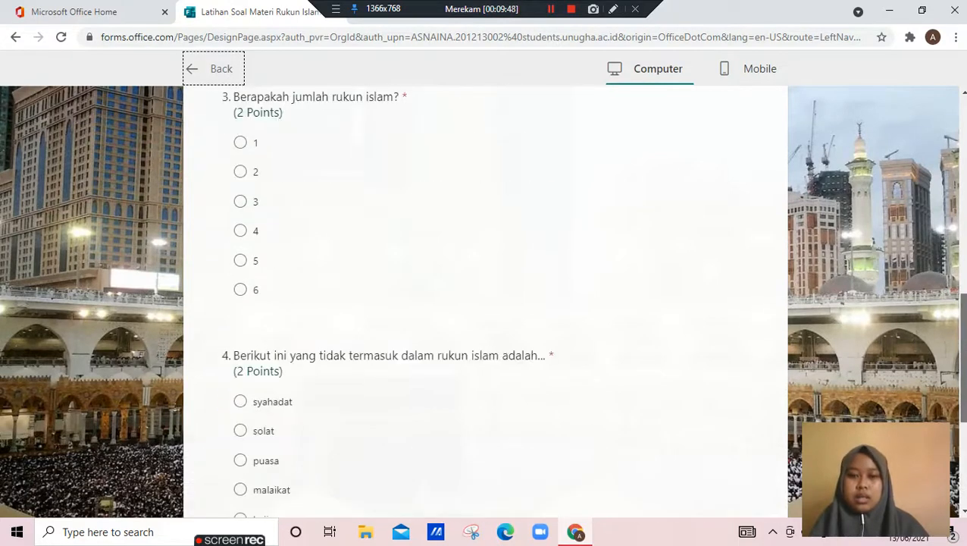
scroll(485, 303, up, 2)
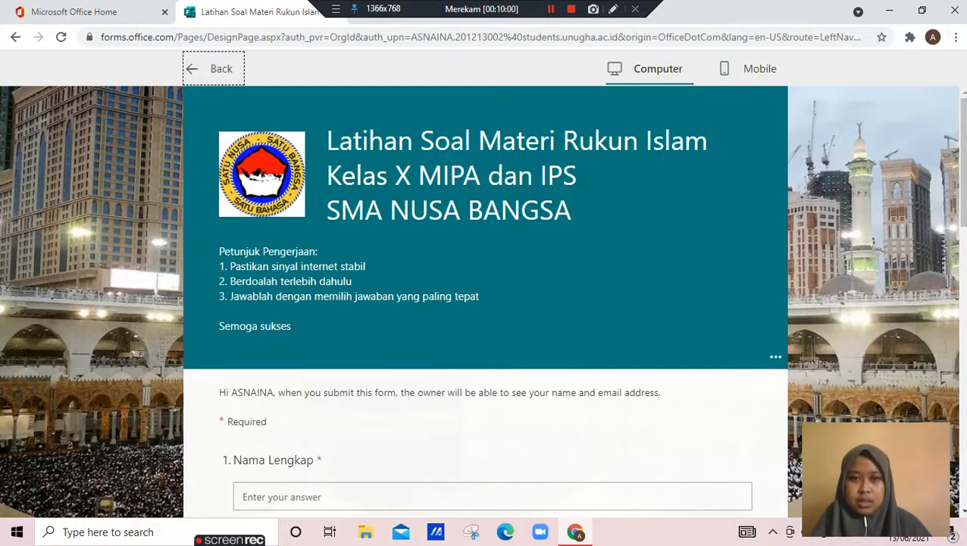
Examine the quiz in the mobile layout, switch back to the computer layout and return to the form editor
click(750, 69)
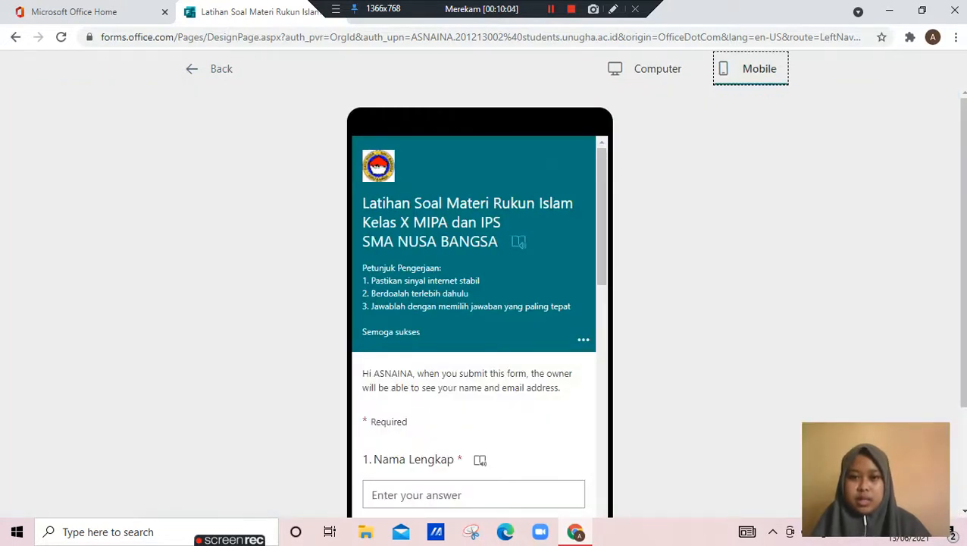
scroll(474, 319, down, 10)
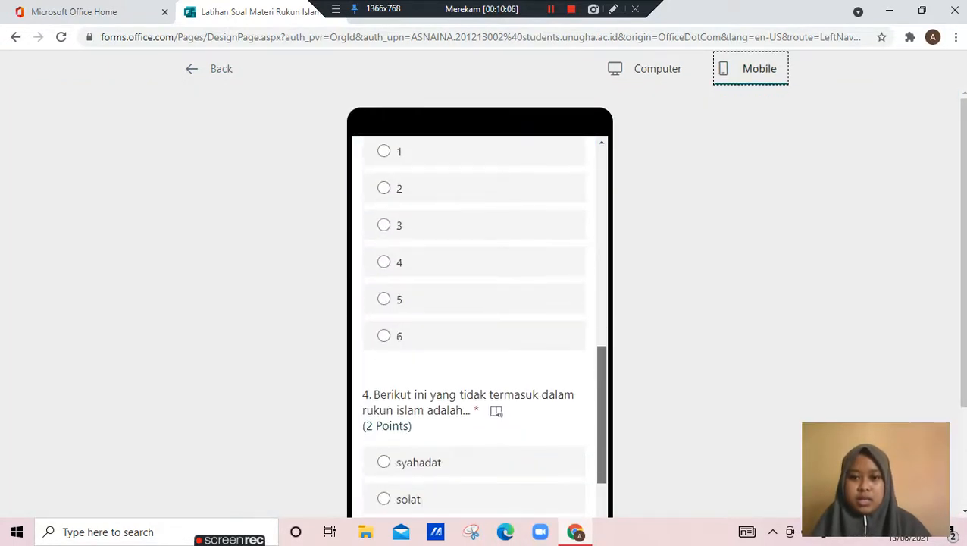
scroll(474, 319, down, 4)
scroll(474, 318, up, 12)
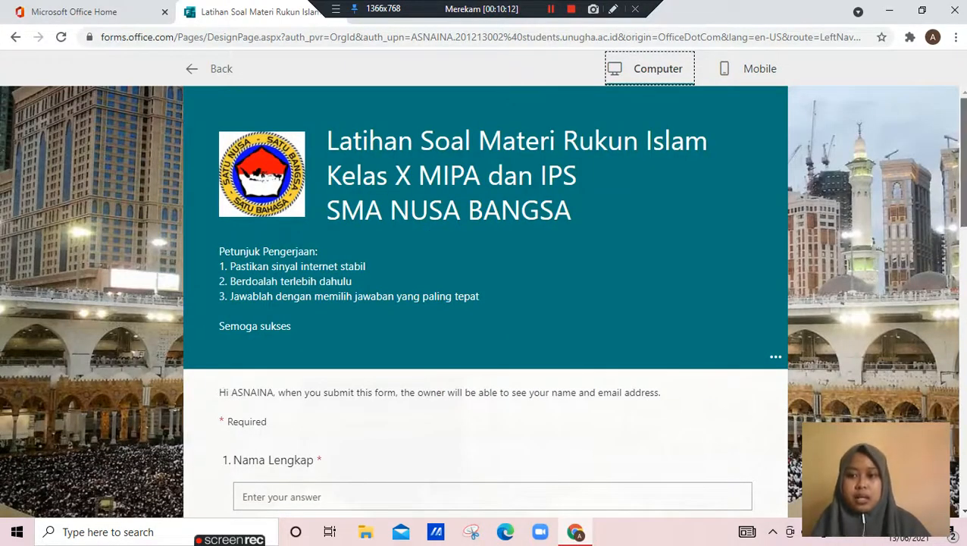
mouse_move(964, 162)
mouse_down()
mouse_move(964, 442)
mouse_move(964, 161)
mouse_up()
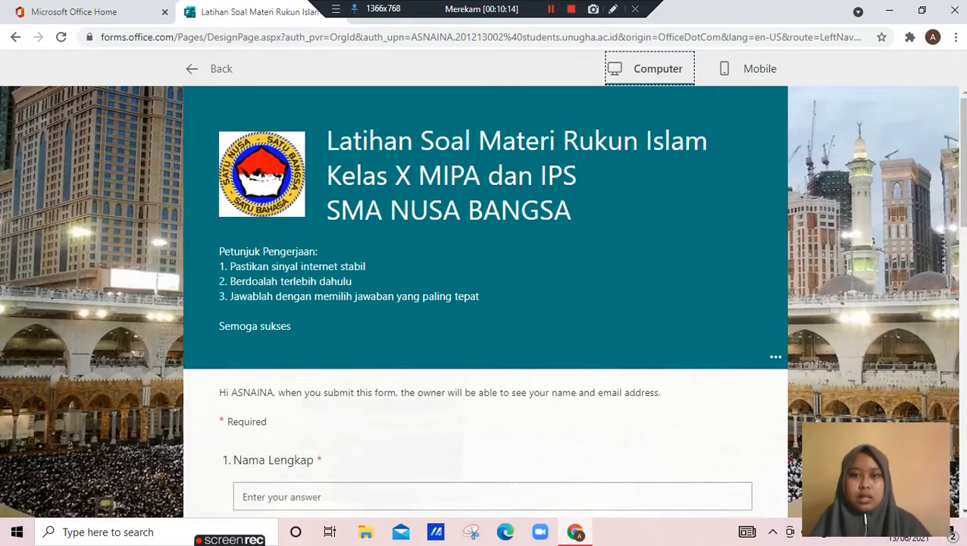
click(205, 68)
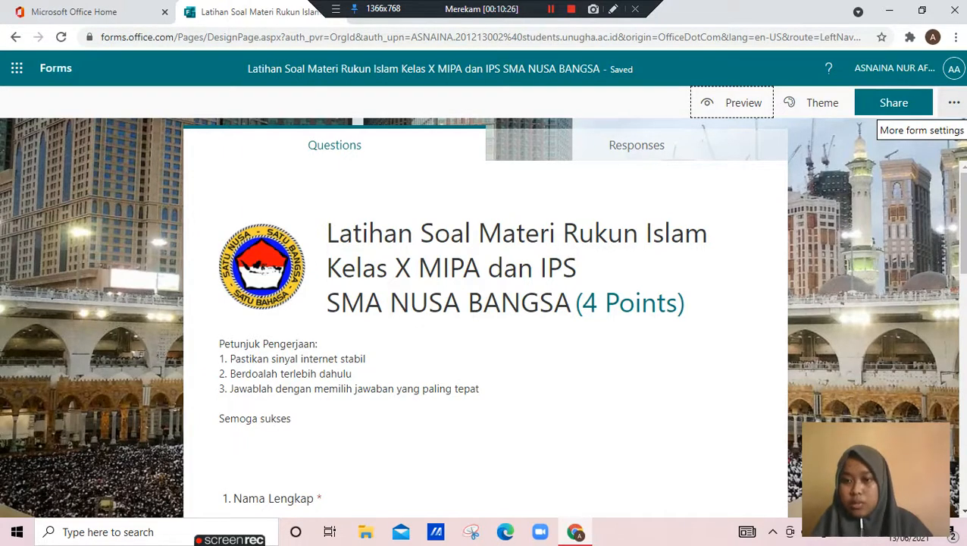
Open the form settings and switch showing results automatically off and back on
click(954, 103)
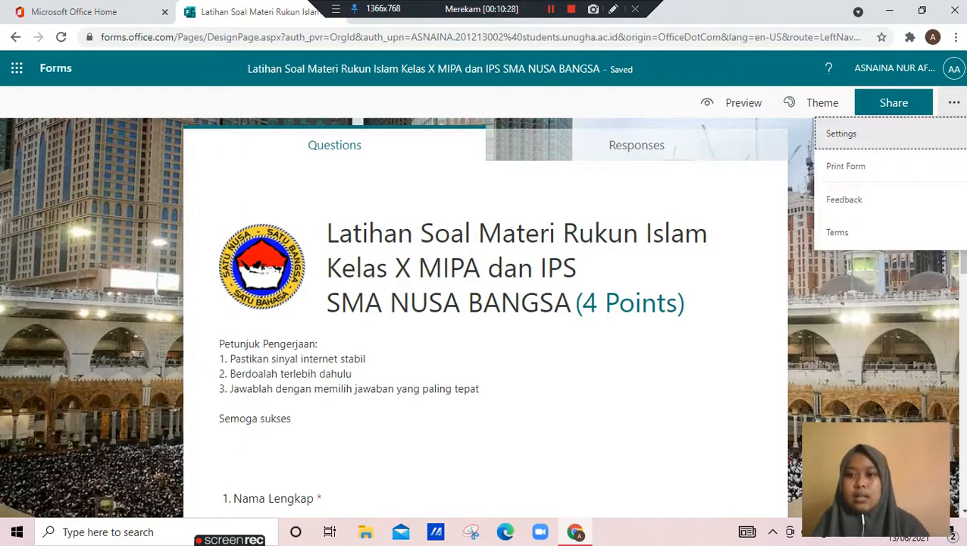
click(842, 134)
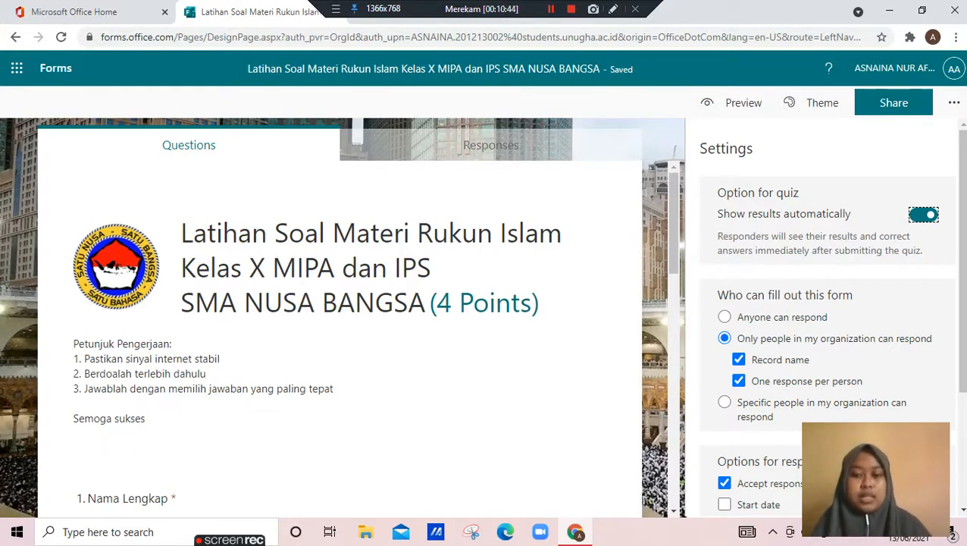
key(space)
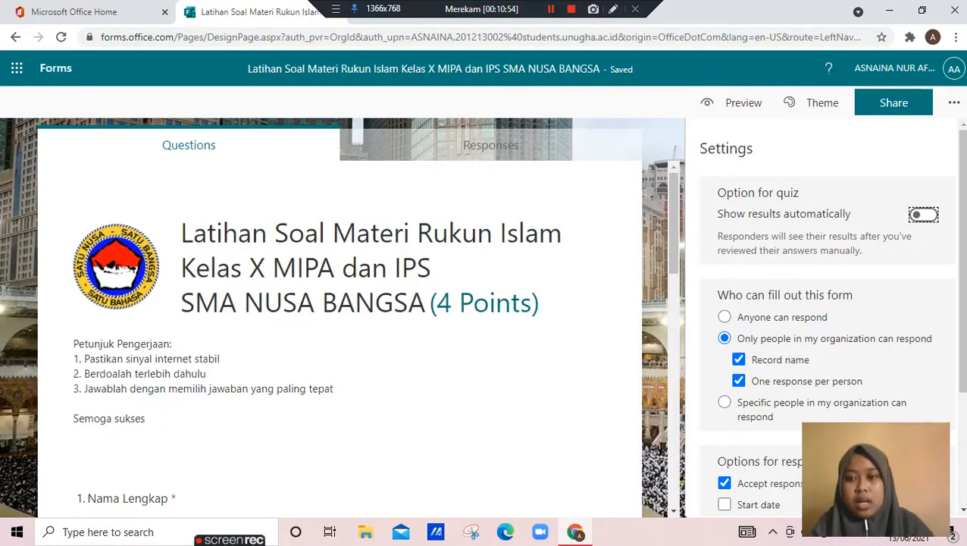
key(space)
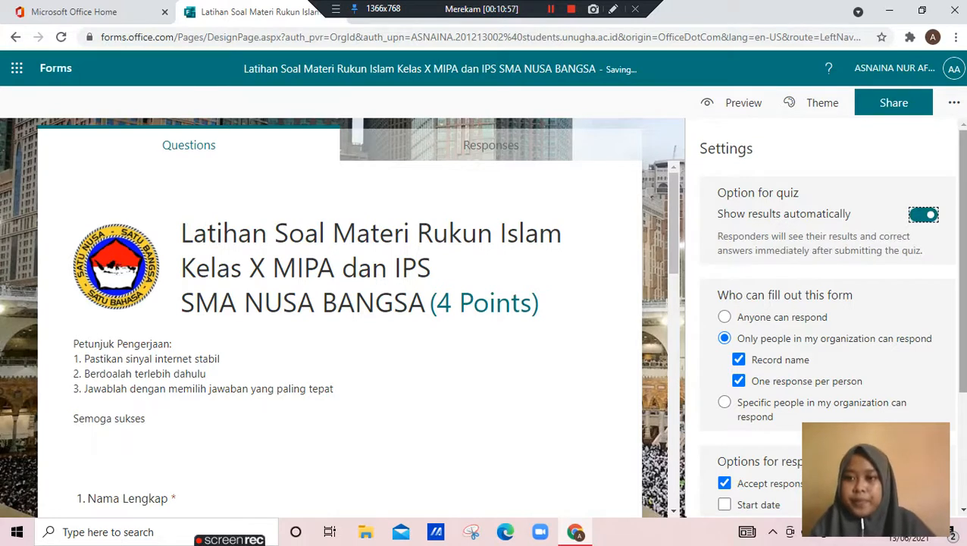
click(551, 9)
click(551, 9)
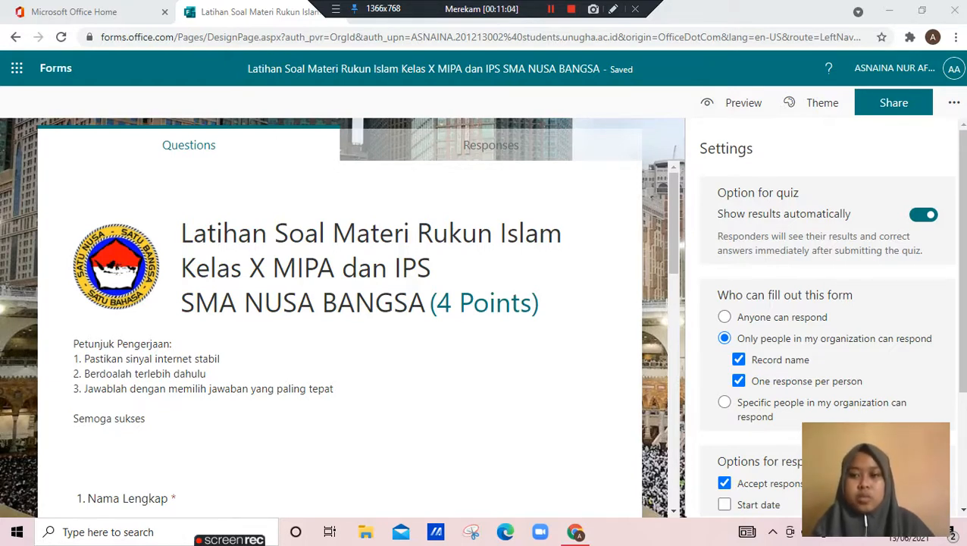
Try restricting the form to specific people in the organization, and set it so that anyone can respond
click(963, 260)
scroll(827, 318, down, 3)
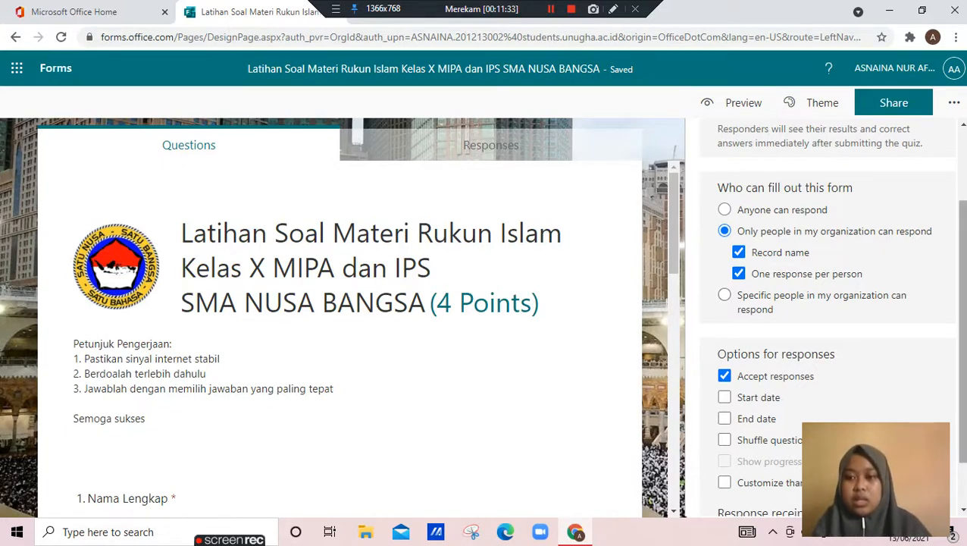
scroll(832, 318, down, 1)
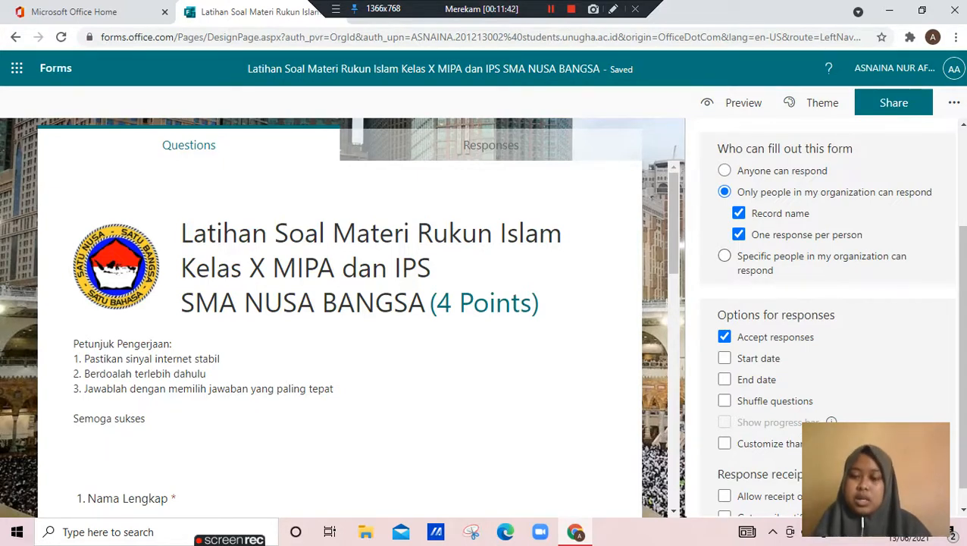
click(725, 256)
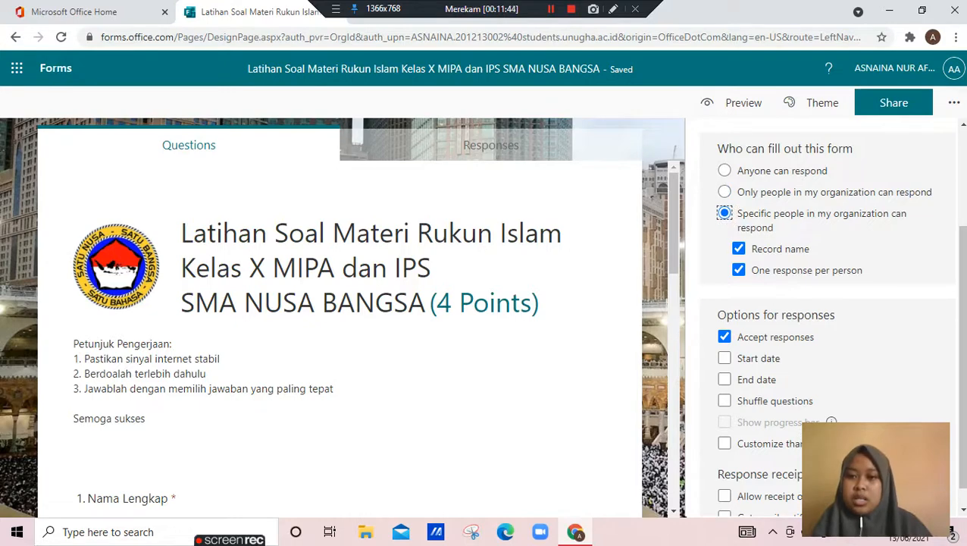
scroll(827, 318, up, 2)
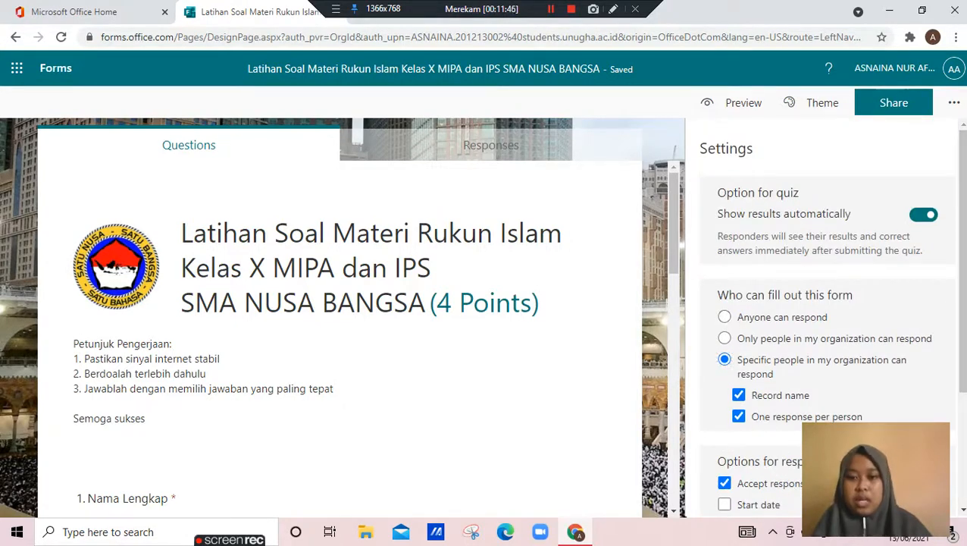
click(724, 317)
Turn on a start date in the form's response options
scroll(827, 318, down, 2)
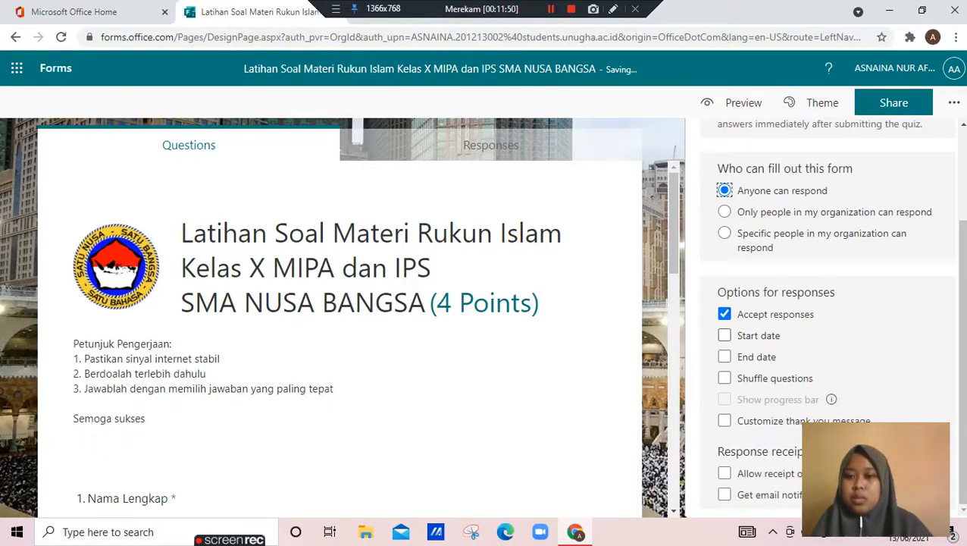
click(724, 335)
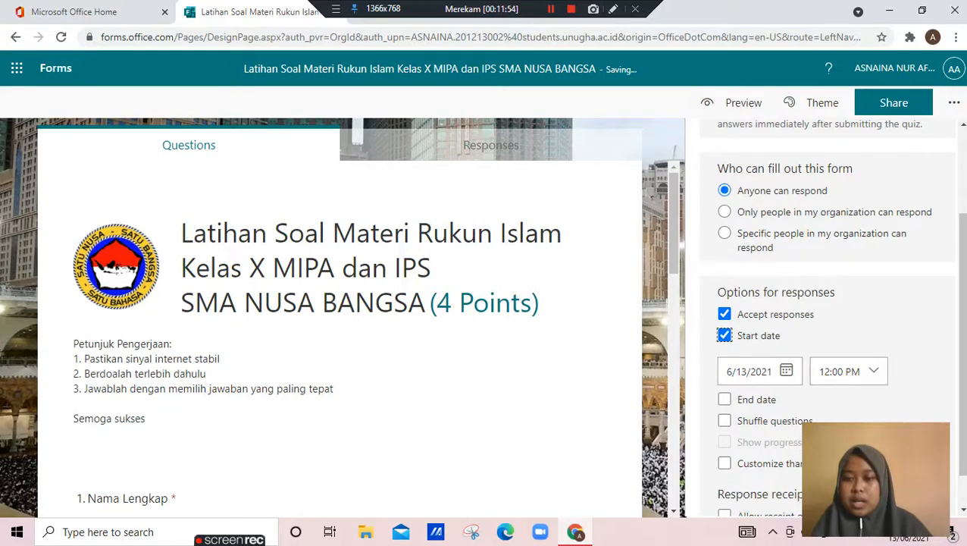
drag(958, 478, 962, 510)
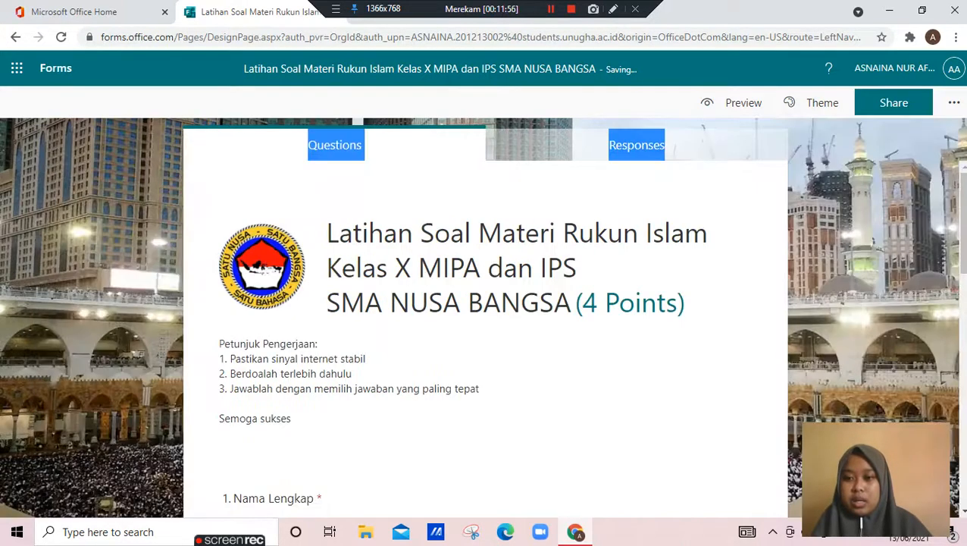
Reopen the form settings
click(953, 102)
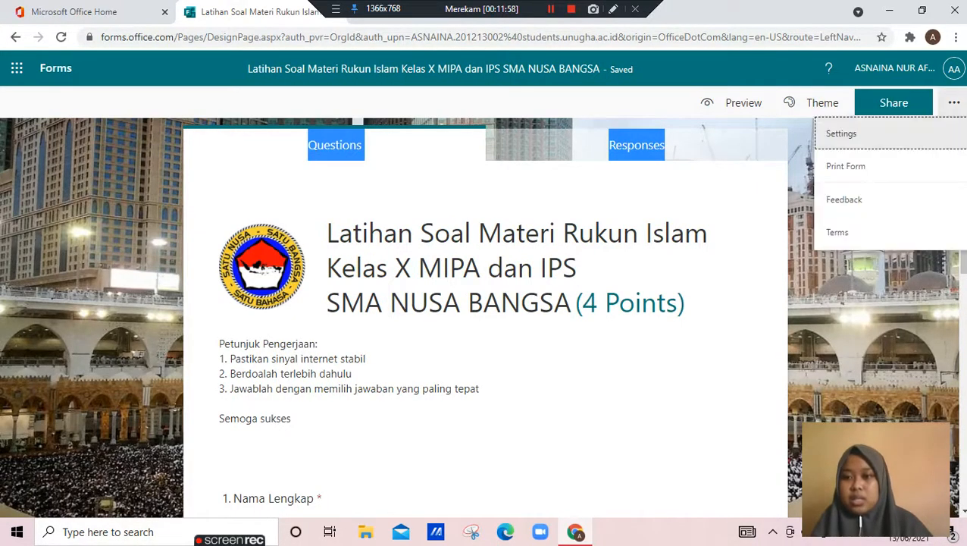
click(842, 134)
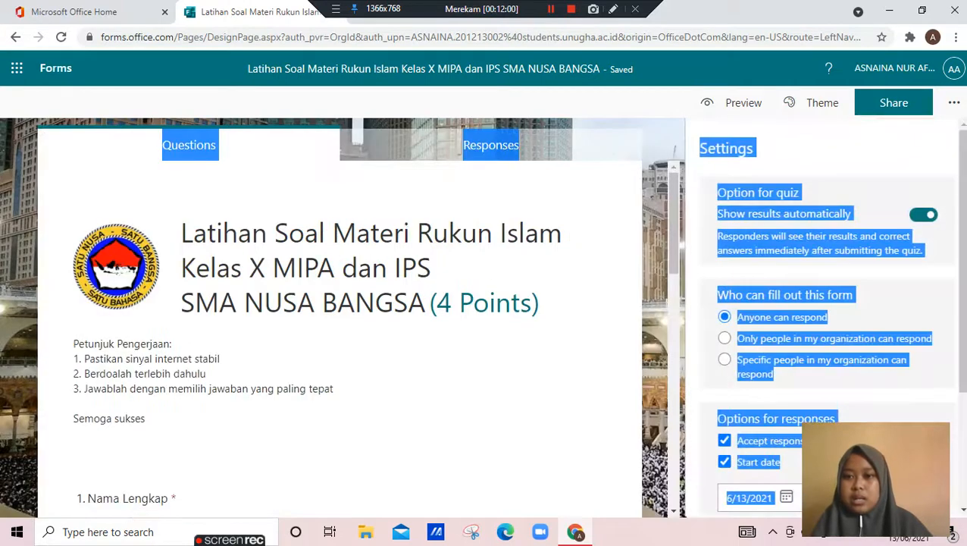
click(842, 151)
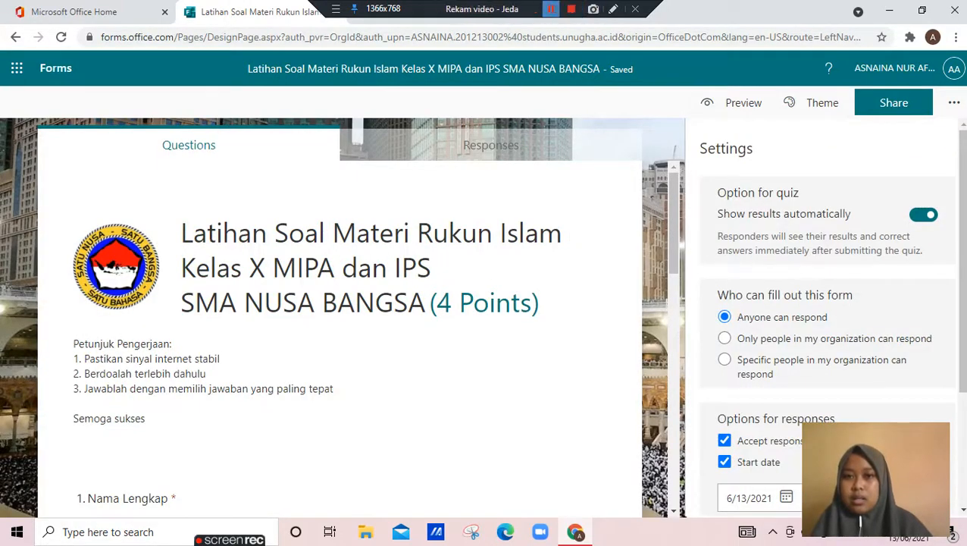
click(551, 9)
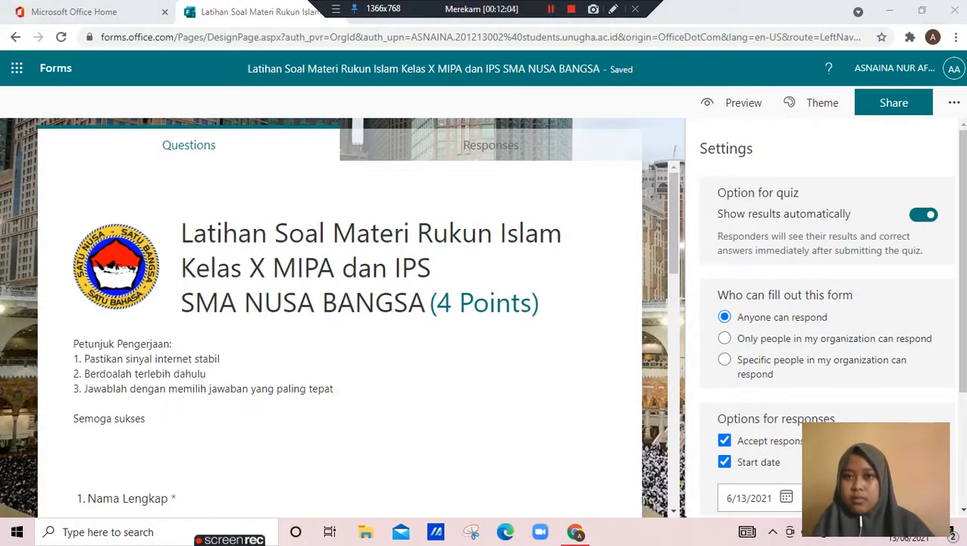
Set the start date for accepting responses to 6/14/2021
scroll(827, 318, down, 2)
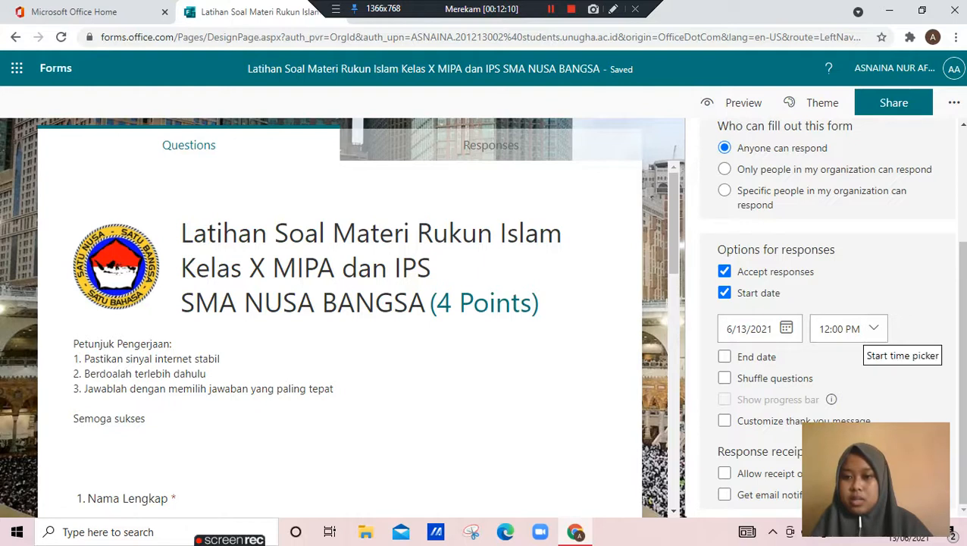
click(853, 330)
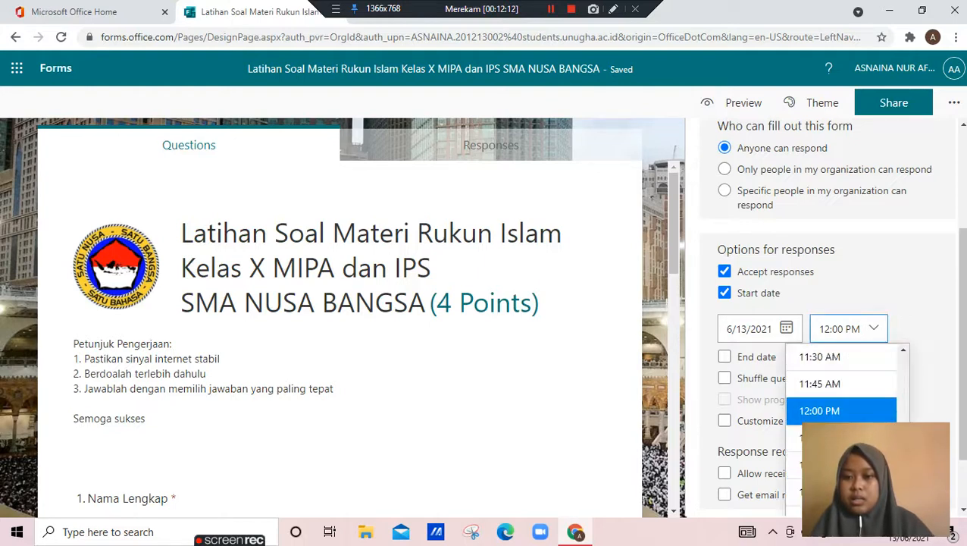
scroll(841, 387, up, 5)
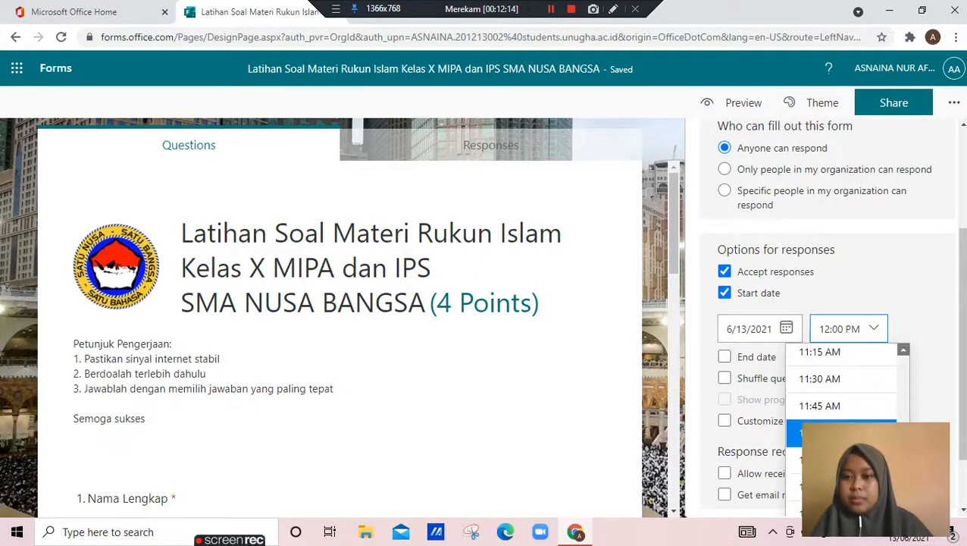
scroll(842, 386, up, 2)
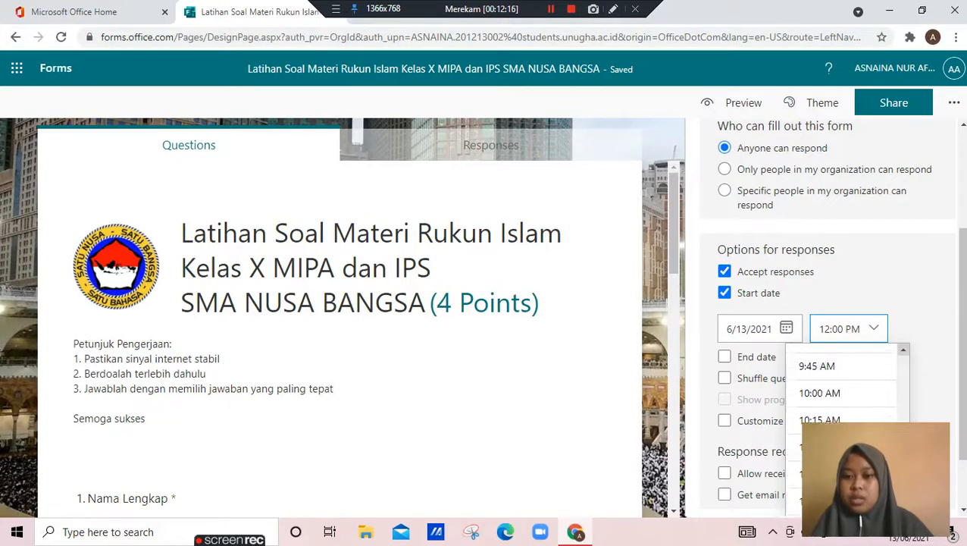
scroll(842, 387, up, 5)
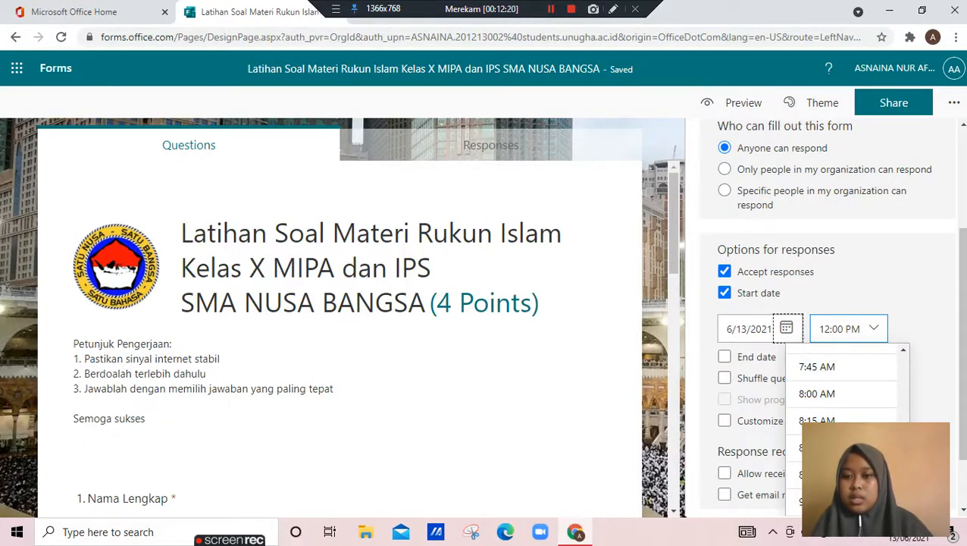
click(786, 327)
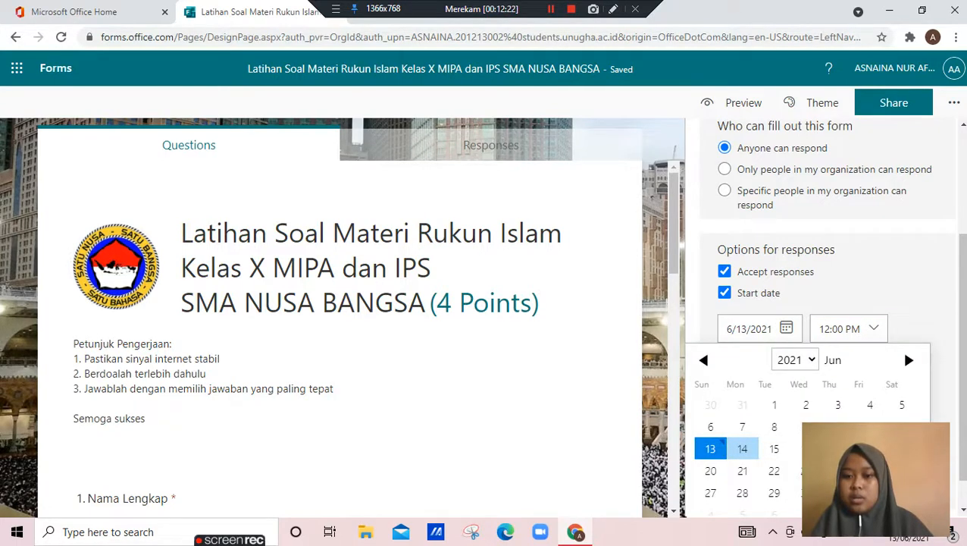
click(742, 449)
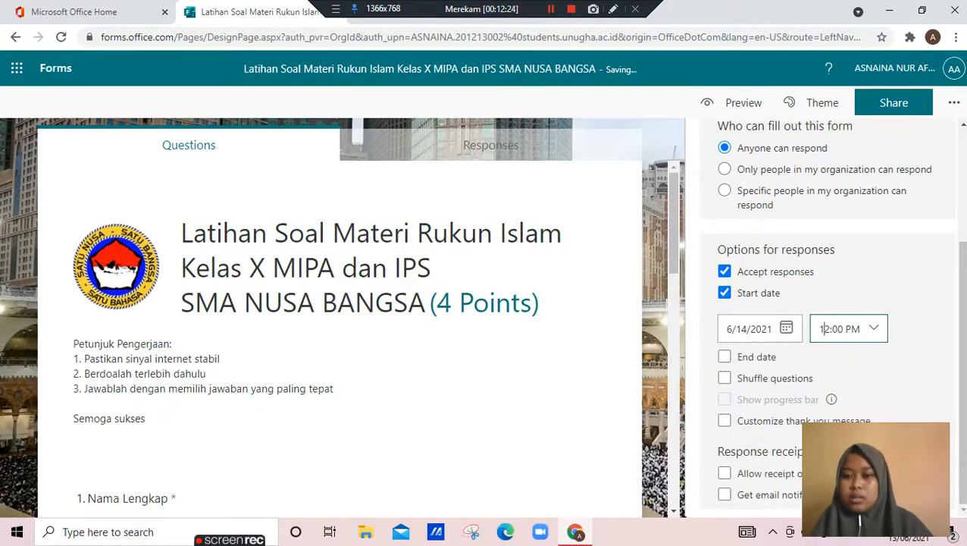
Set the start time for accepting responses to 8:00 AM
click(850, 328)
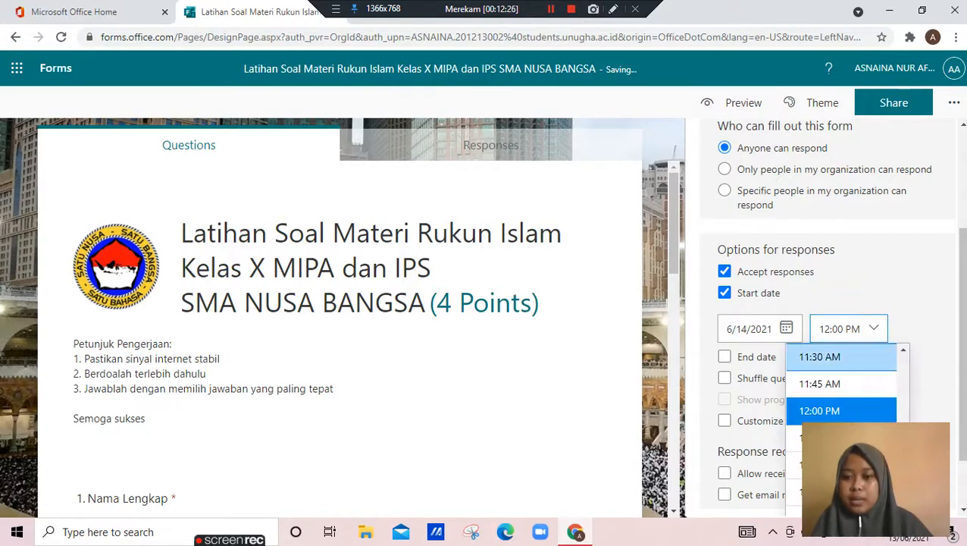
scroll(845, 408, up, 3)
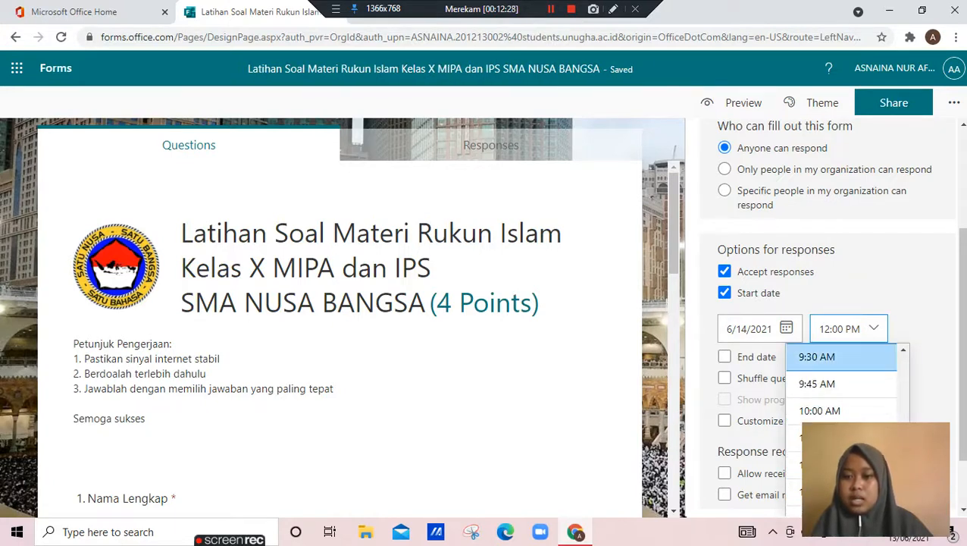
scroll(842, 364, up, 3)
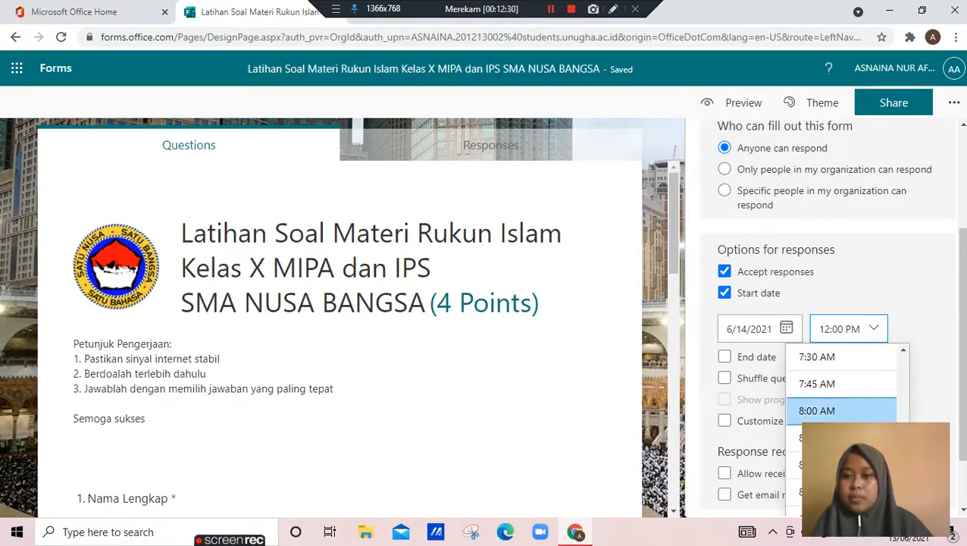
click(818, 410)
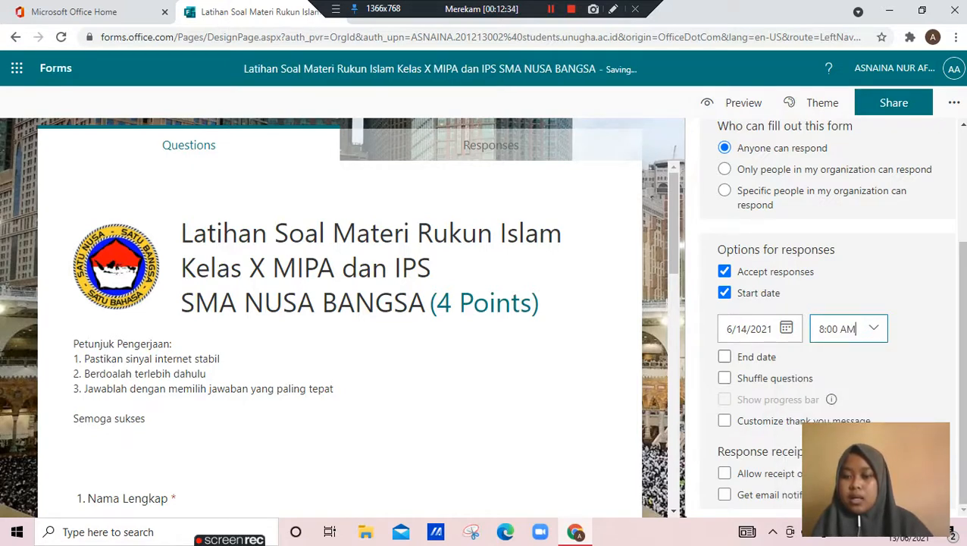
Turn on an end date for responses and set its end time to 9:15 AM
key(Tab)
key(space)
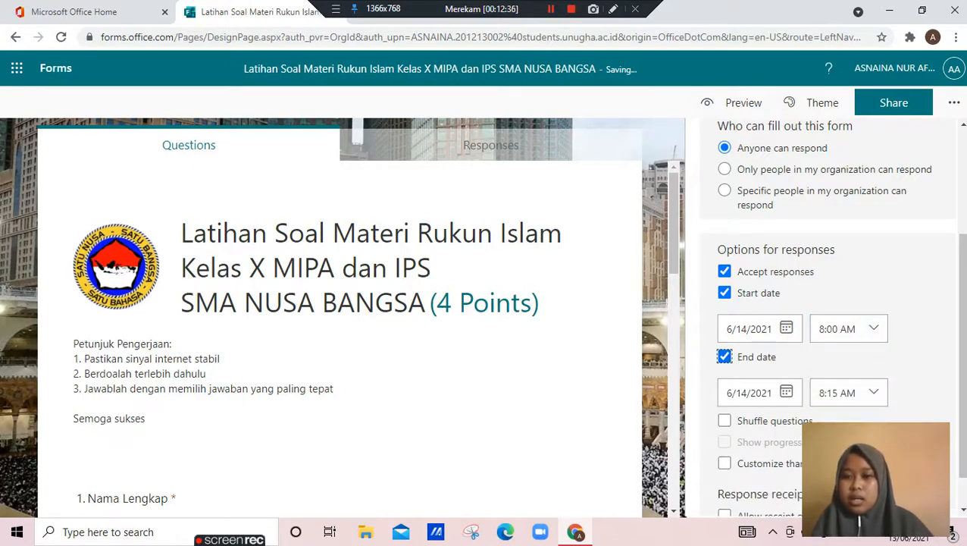
click(832, 392)
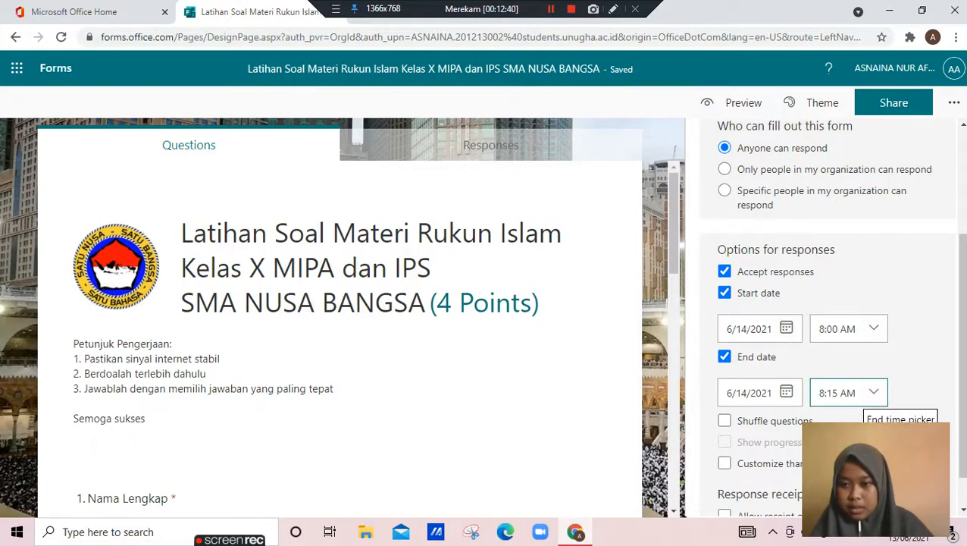
click(874, 392)
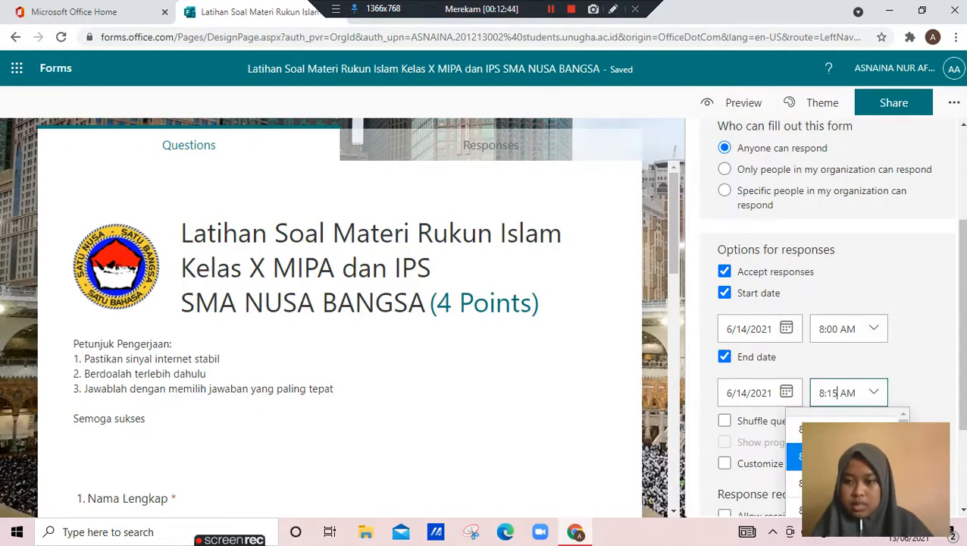
key(Left)
key(Left)
key(Left)
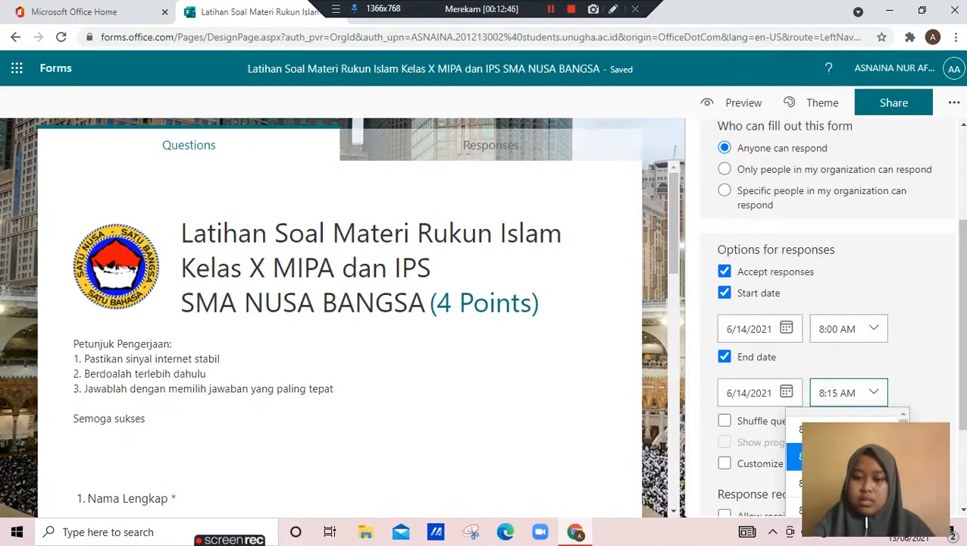
key(BackSpace)
text(9)
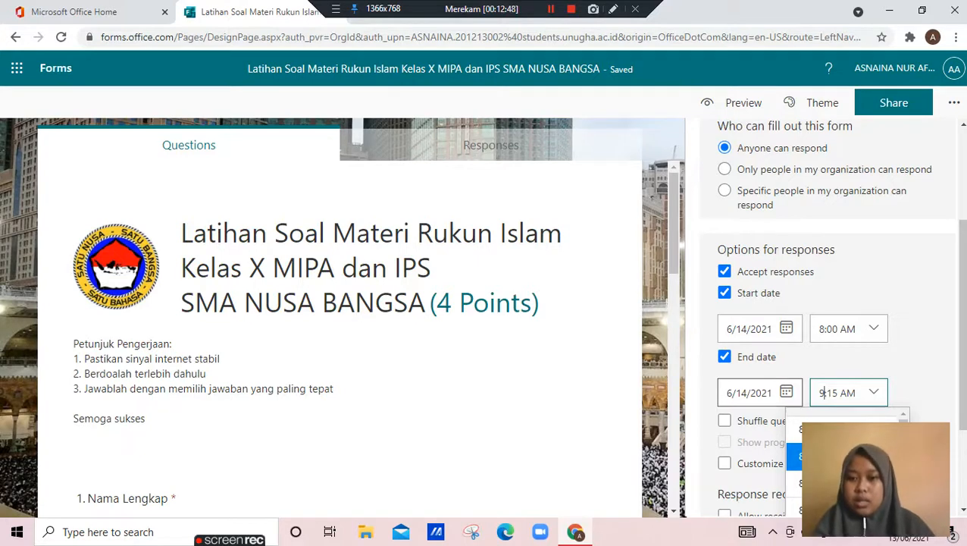
click(922, 372)
drag(963, 357, 963, 385)
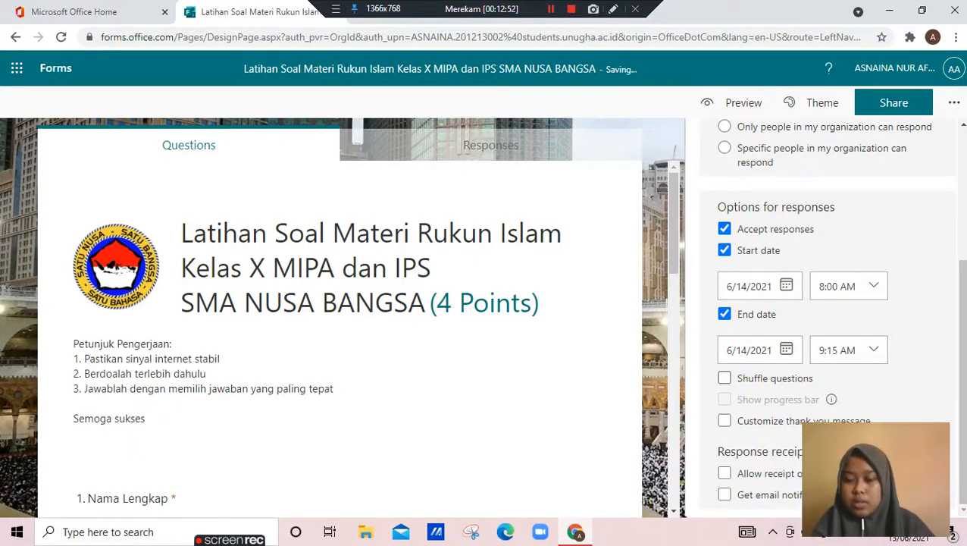
Turn on question shuffling and choose to lock a range of questions instead of shuffling them all
click(724, 377)
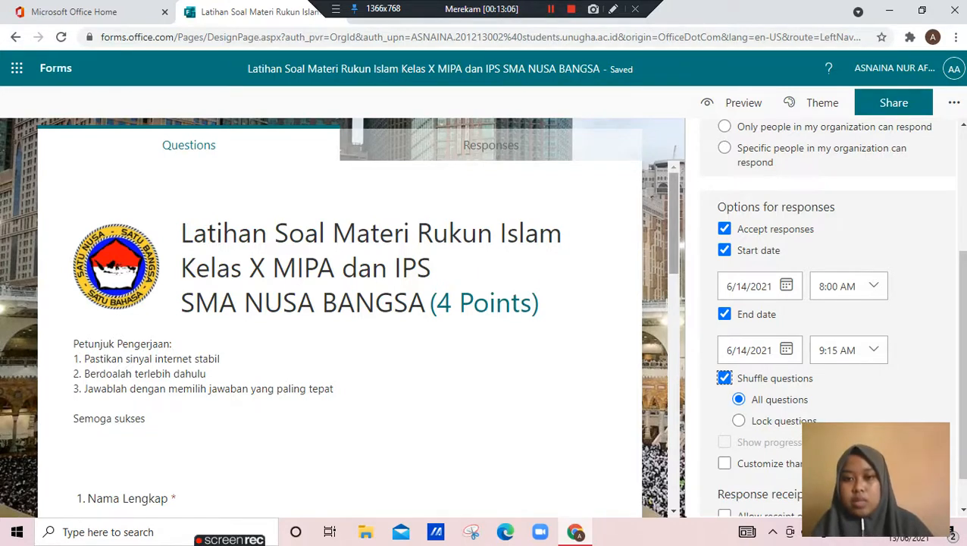
scroll(340, 319, down, 3)
scroll(340, 318, up, 1)
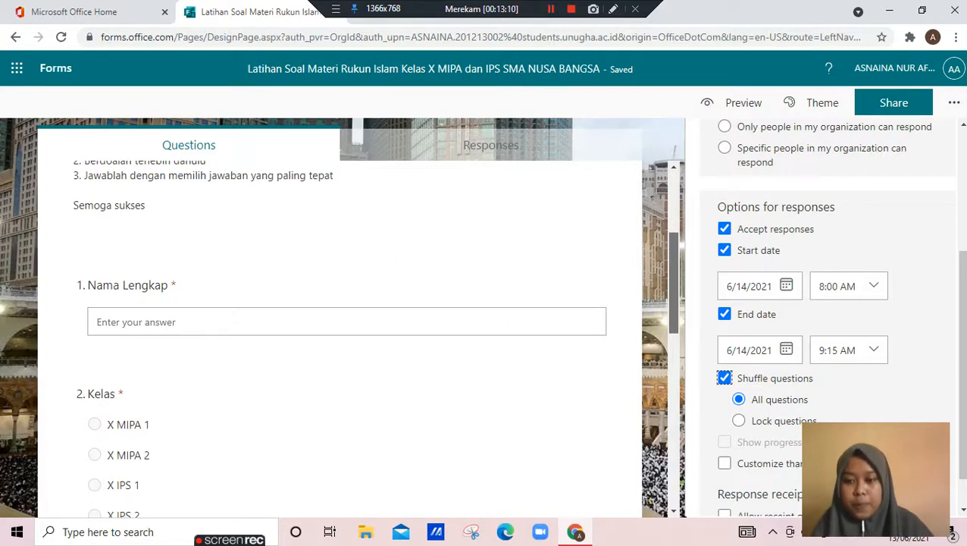
scroll(340, 319, down, 1)
scroll(340, 319, up, 2)
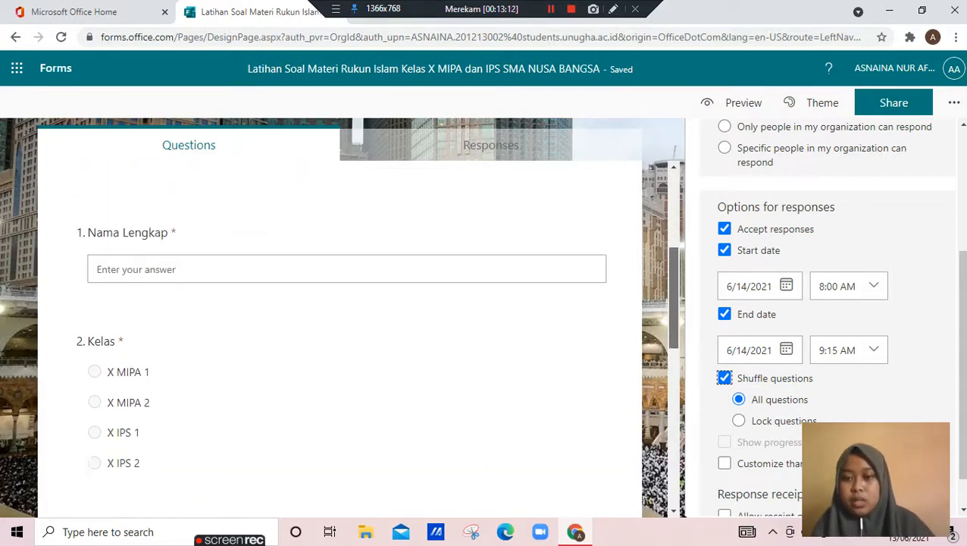
click(740, 421)
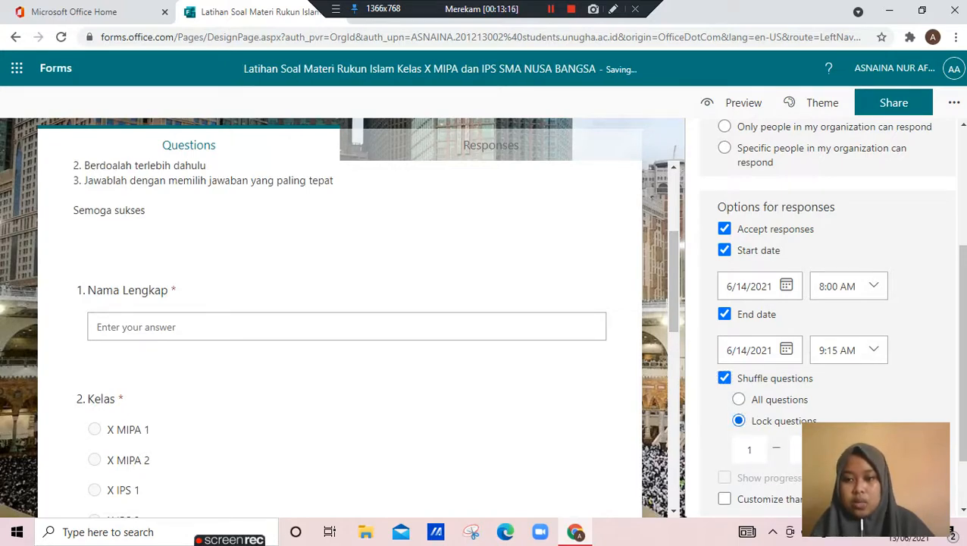
Reopen the form settings and set the locked question range to end at question 2
double_click(659, 144)
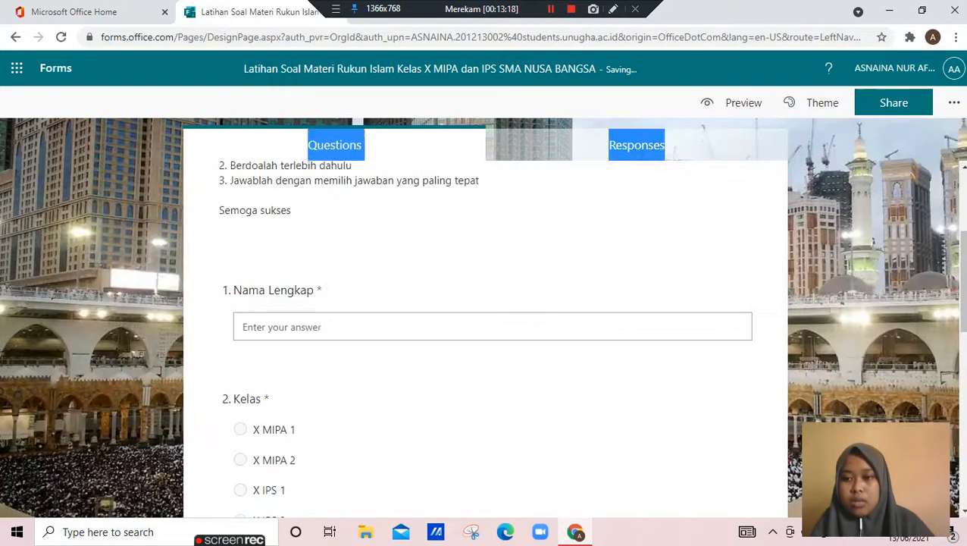
click(954, 102)
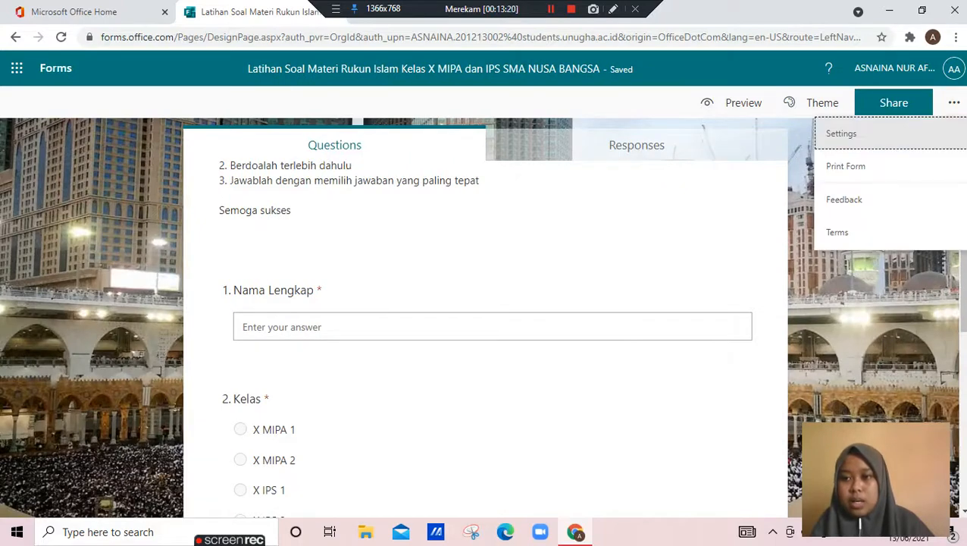
click(842, 134)
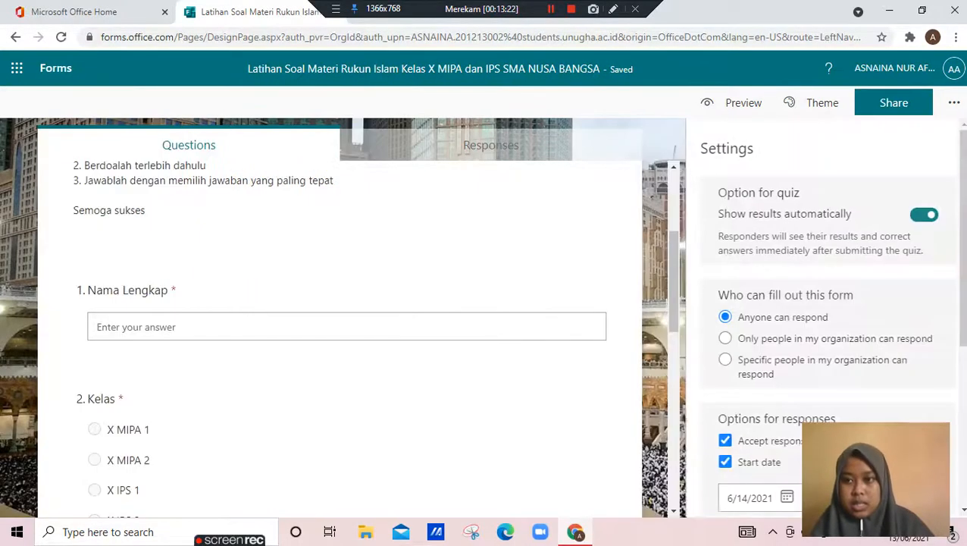
drag(961, 204, 961, 365)
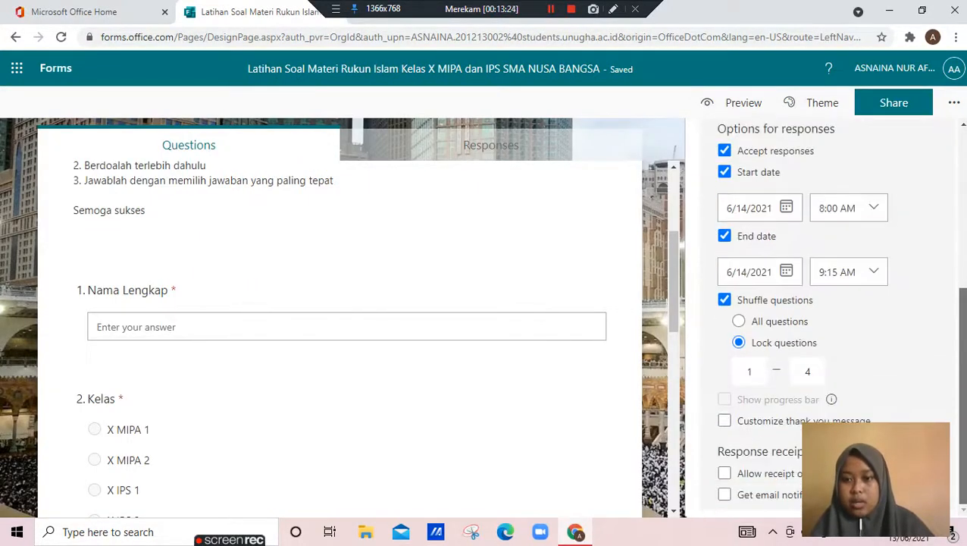
double_click(808, 371)
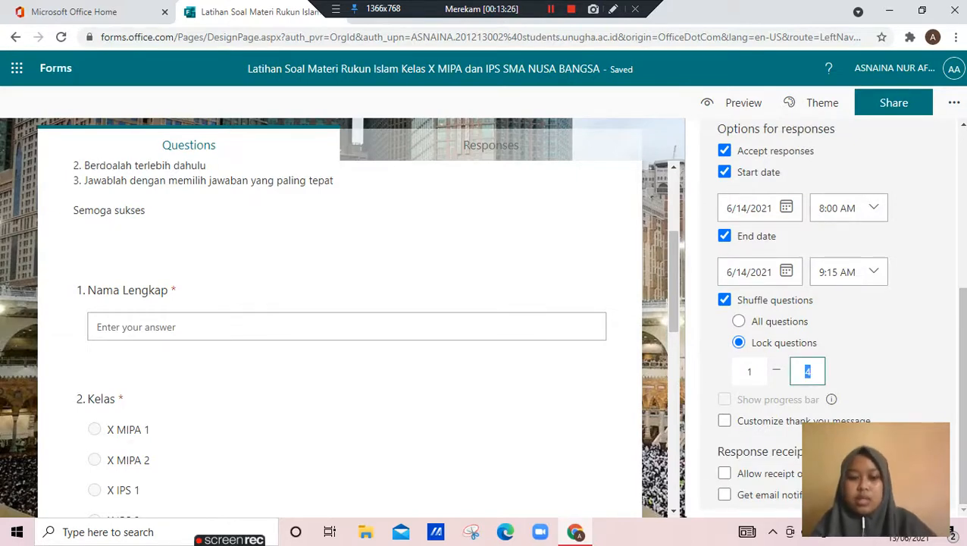
text(2)
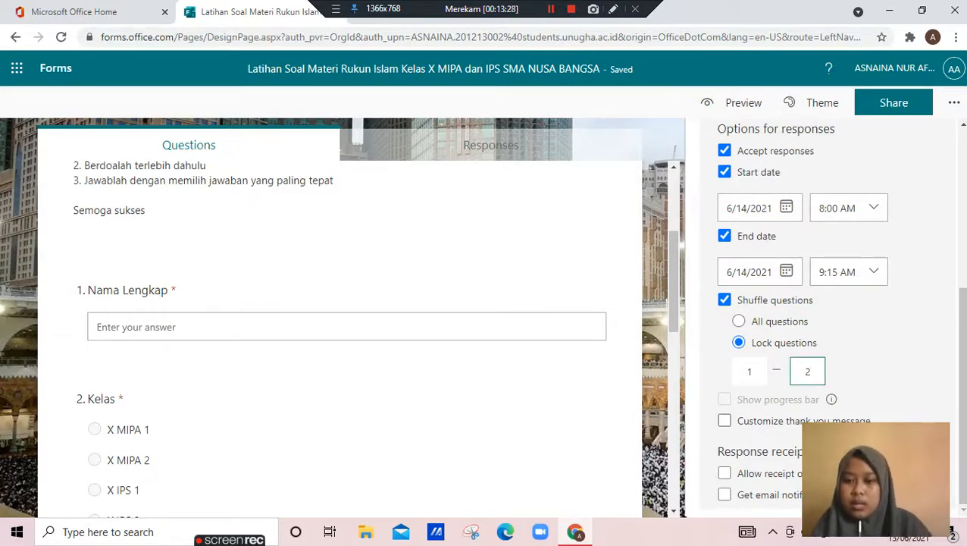
Turn on the customized thank-you message and clear its default text
click(725, 421)
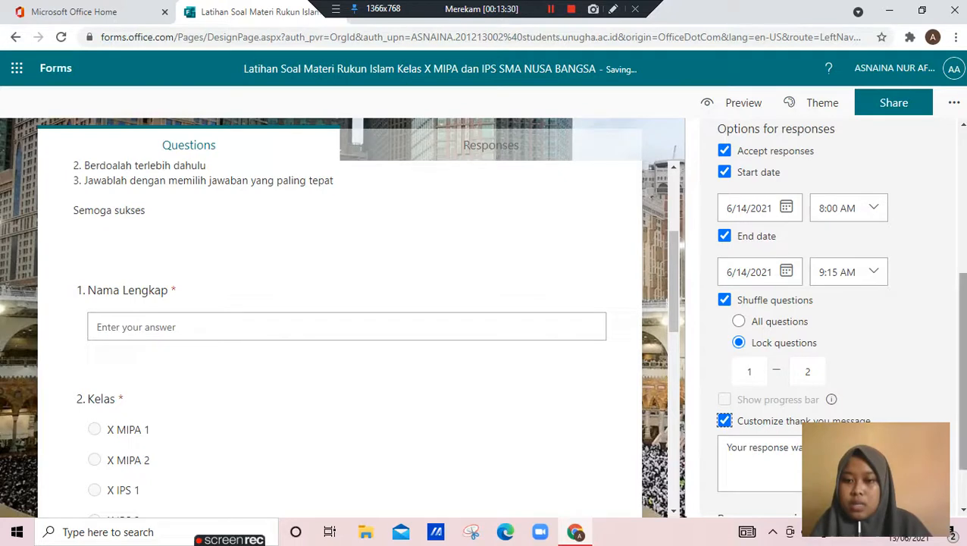
scroll(834, 318, down, 1)
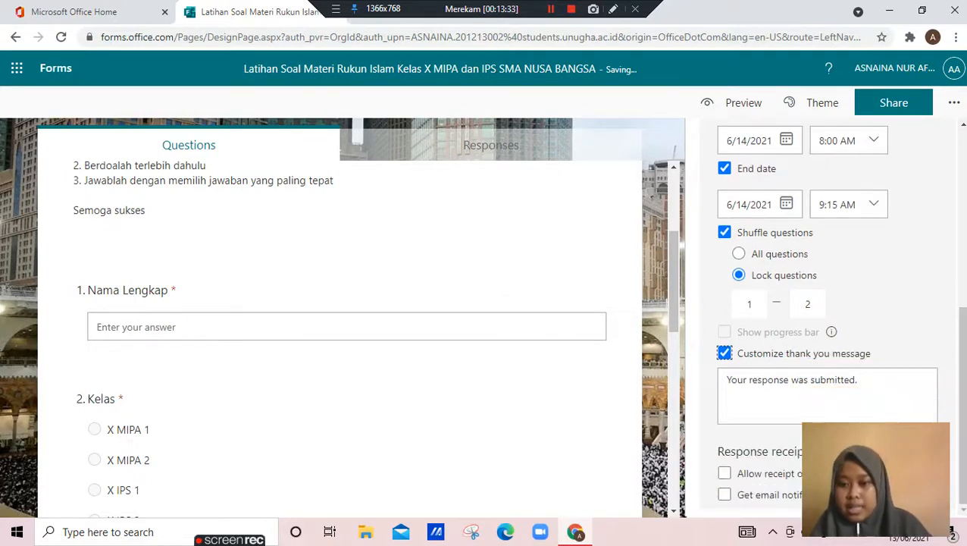
key(Tab)
key(BackSpace)
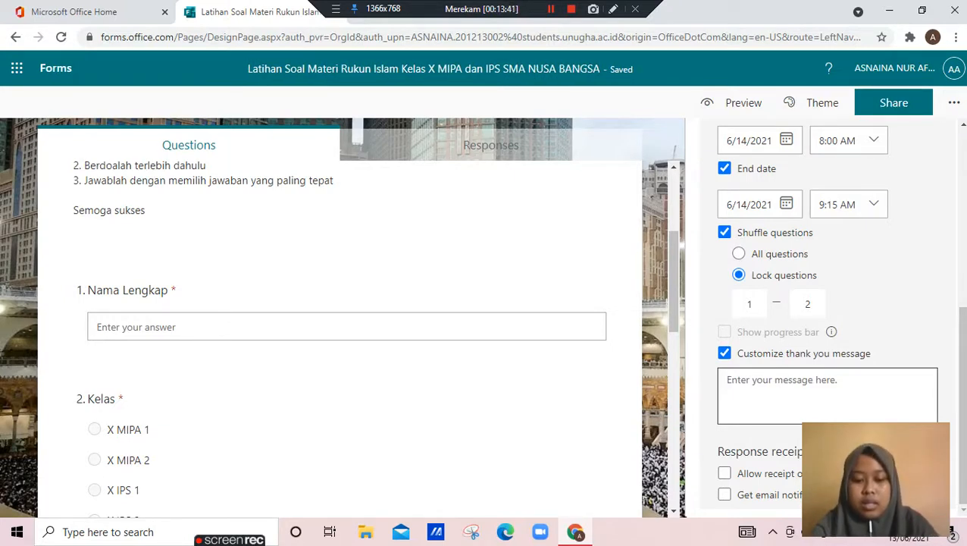
Write the thank-you message "Alhamdulillah, semoga sukses selalu." and close the form settings
text(A)
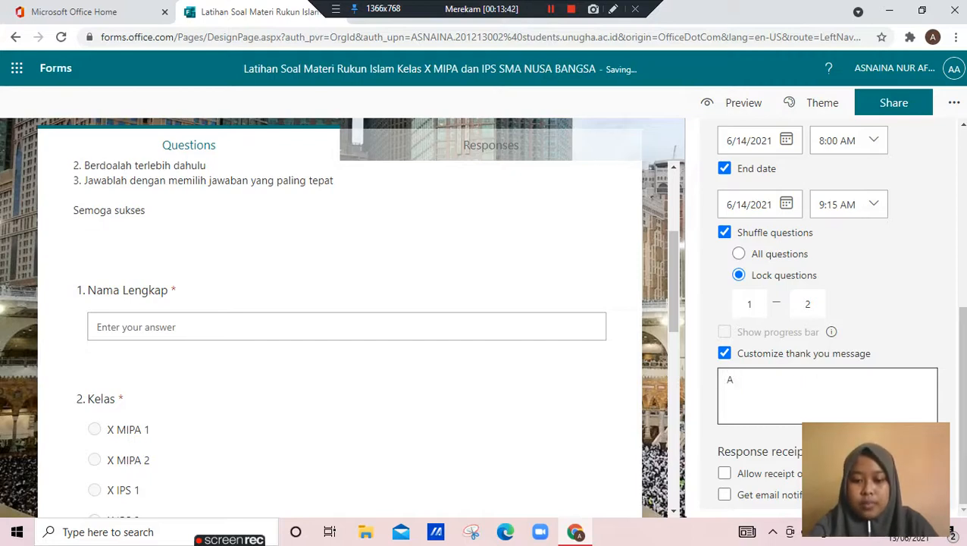
text(lham)
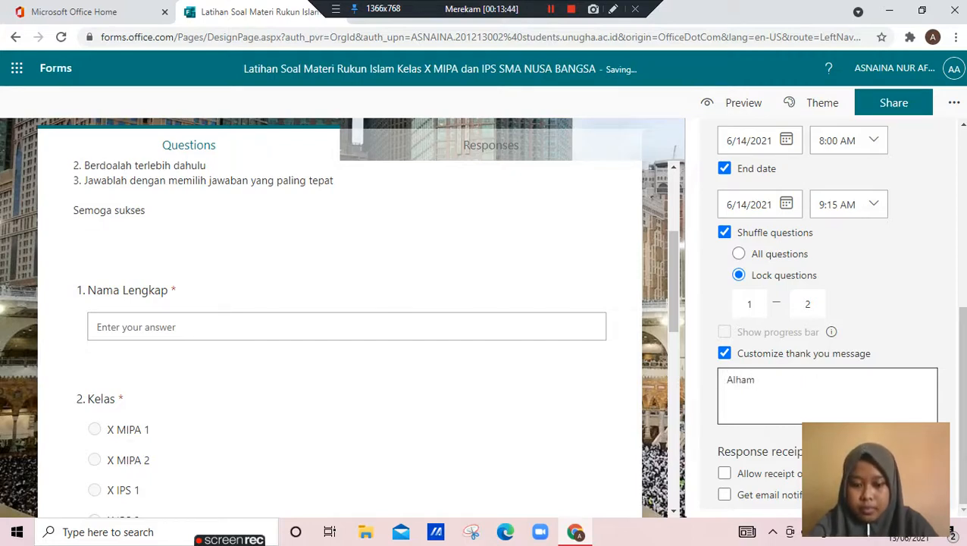
text(dulillah)
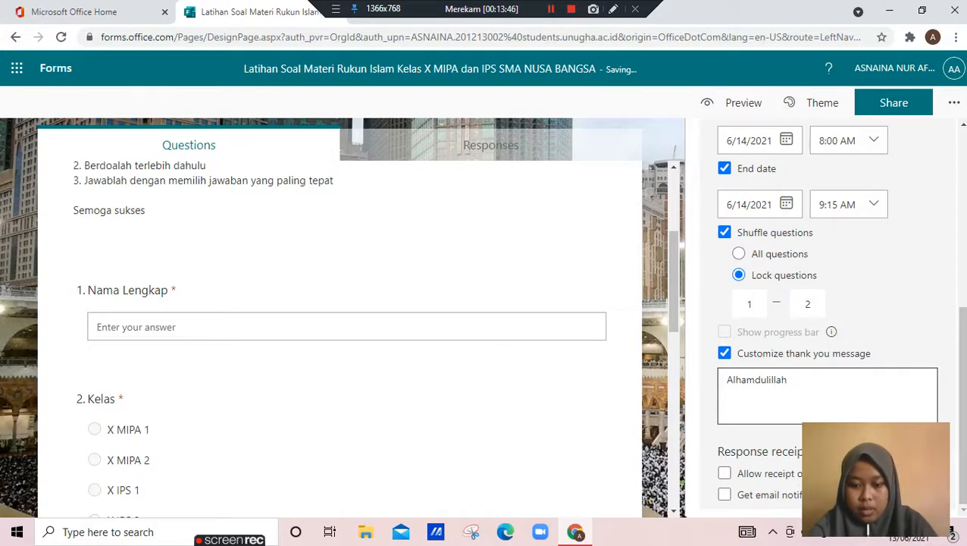
text(, semo)
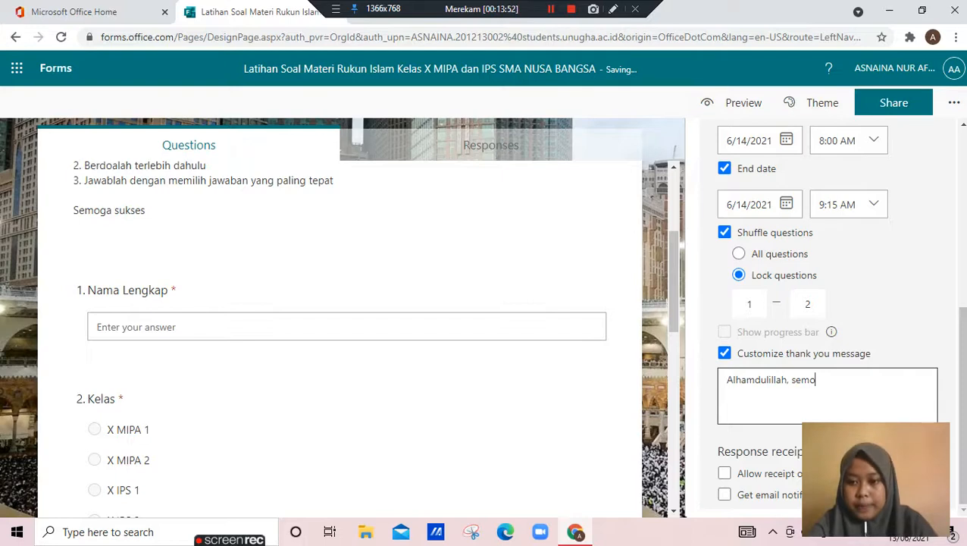
text(ga sukses selaly)
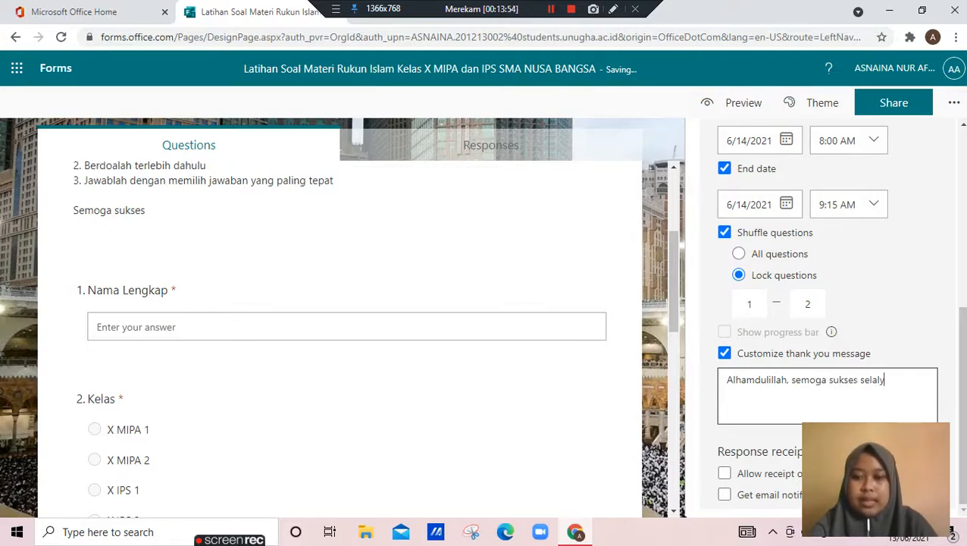
key(BackSpace)
text(u.)
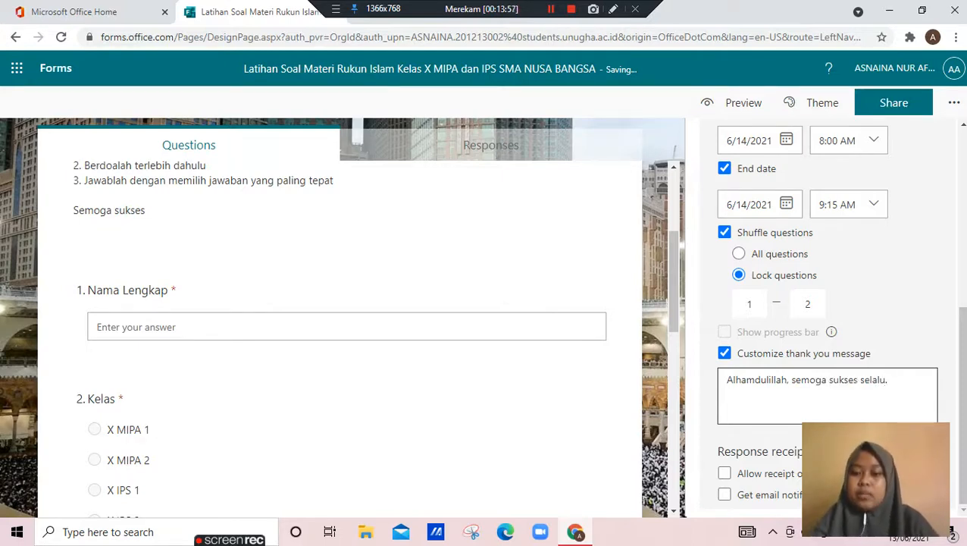
scroll(826, 318, up, 5)
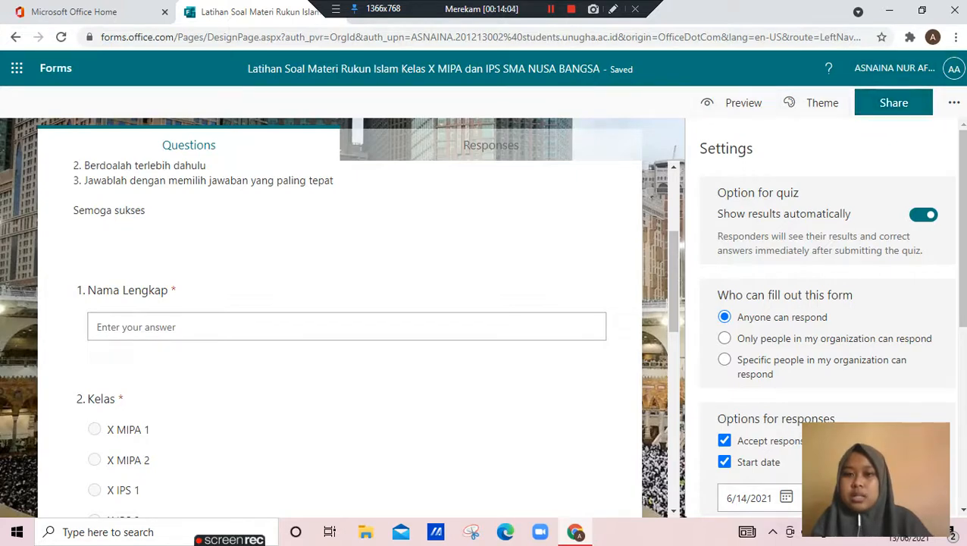
click(954, 102)
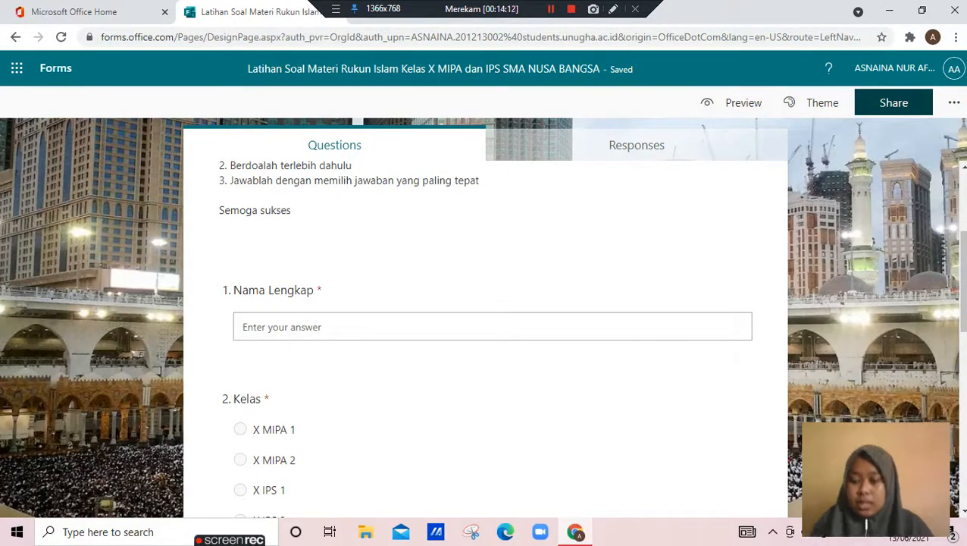
Open the sharing options, shorten the response link's URL and copy the shortened link
click(894, 102)
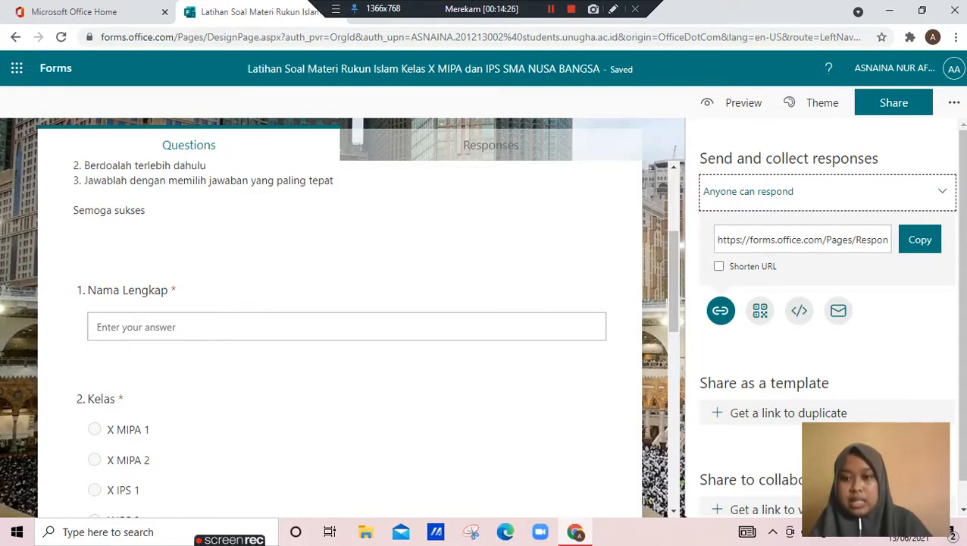
click(919, 240)
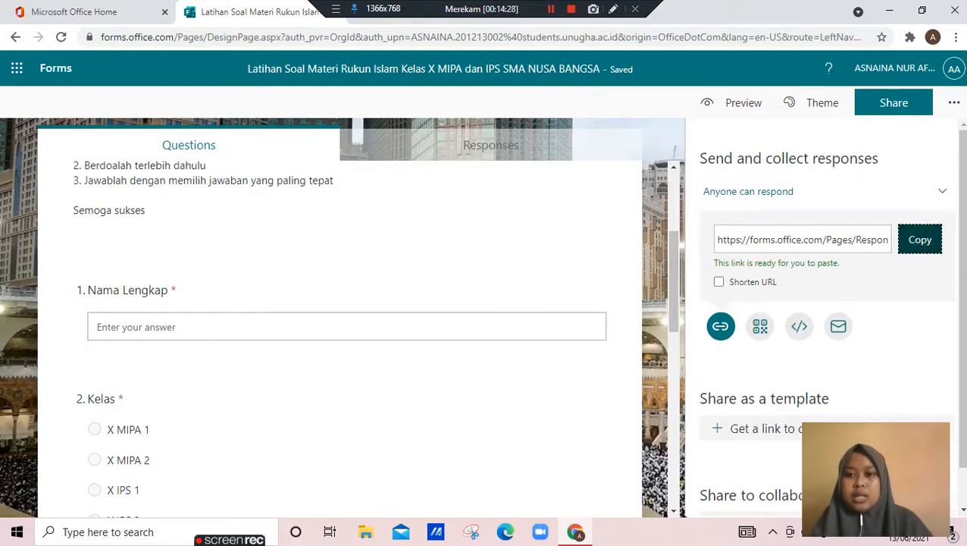
click(719, 282)
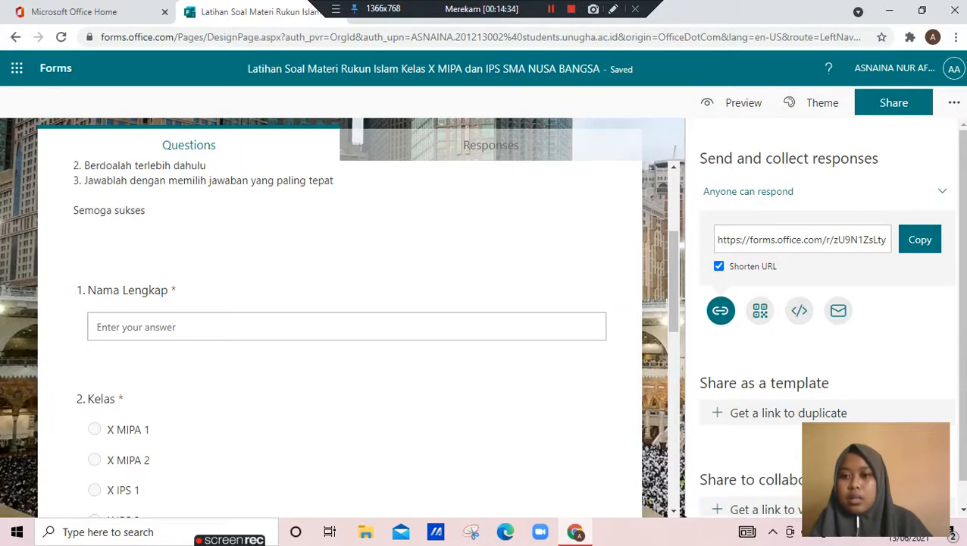
click(919, 239)
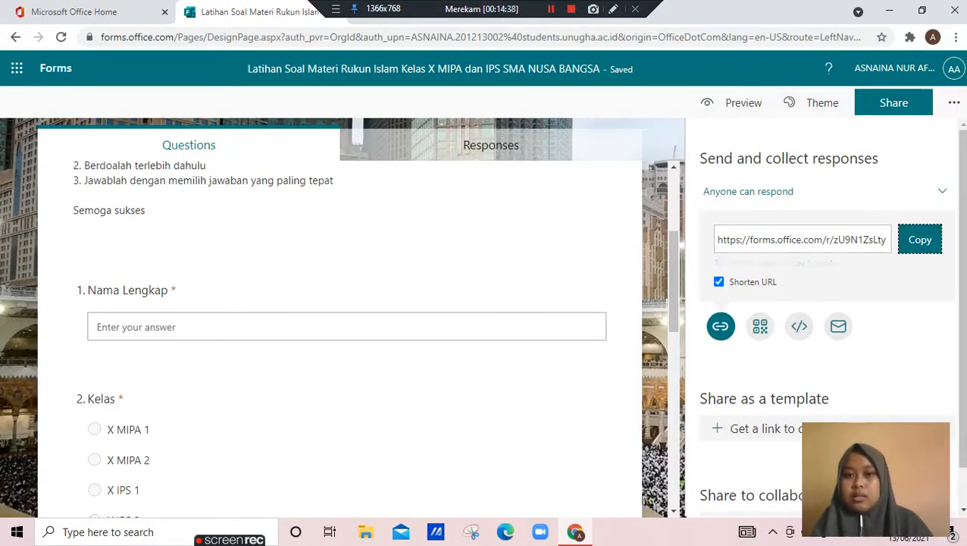
Check the quiz's response summary and status, and return to its questions
click(491, 145)
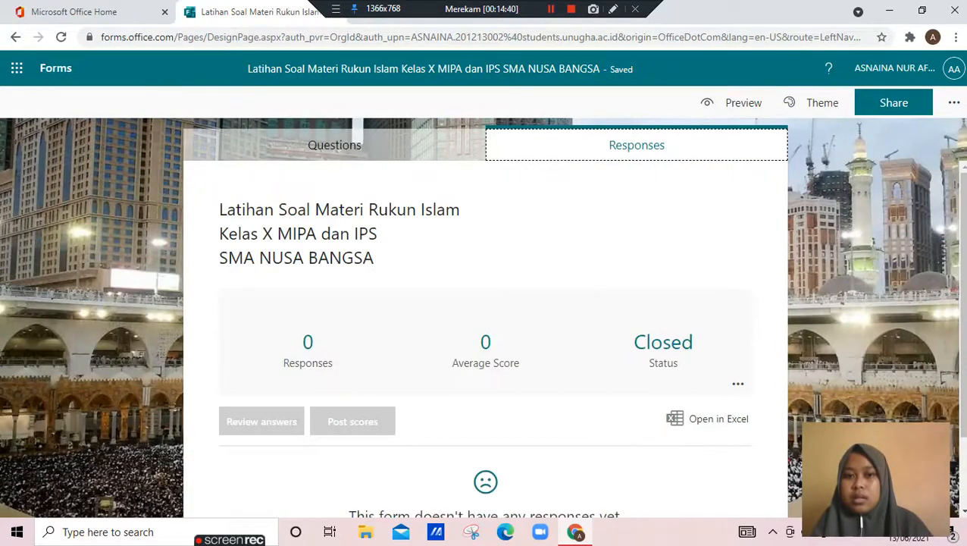
click(334, 144)
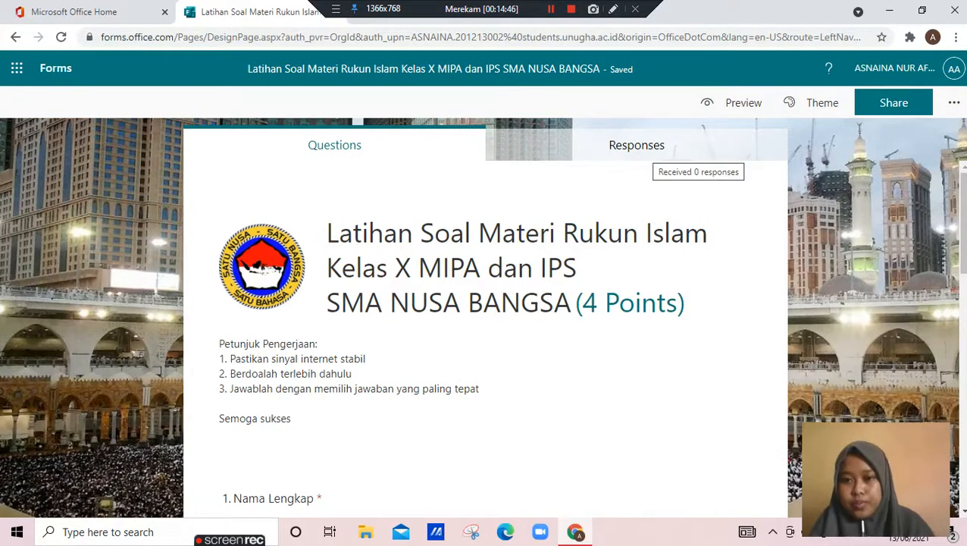
click(551, 8)
click(551, 8)
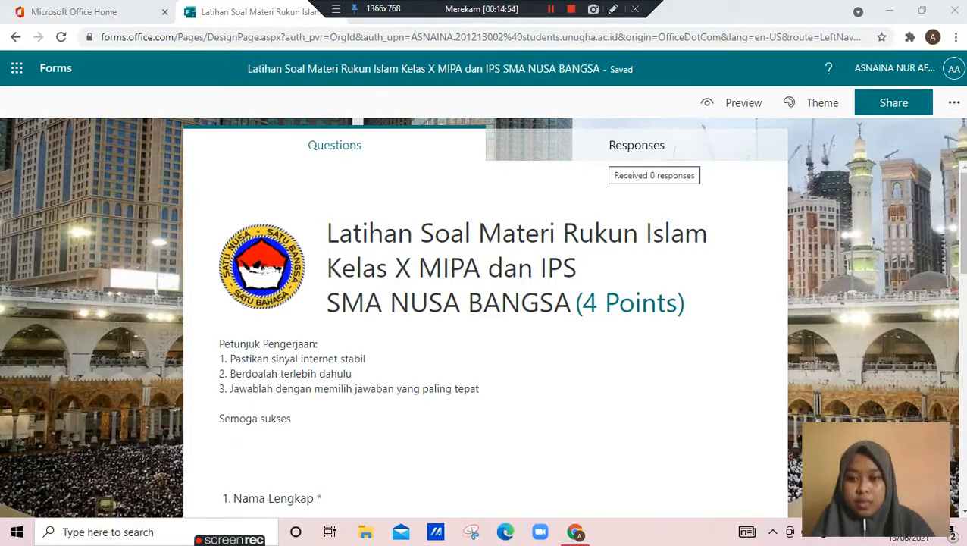
click(551, 9)
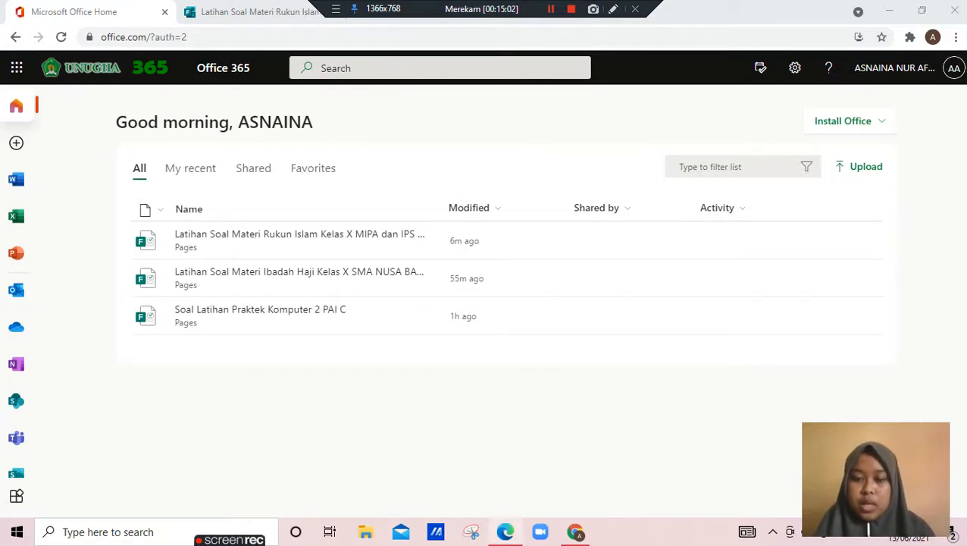
Switch to Microsoft Edge and load the copied short link to test the quiz as a respondent
click(505, 531)
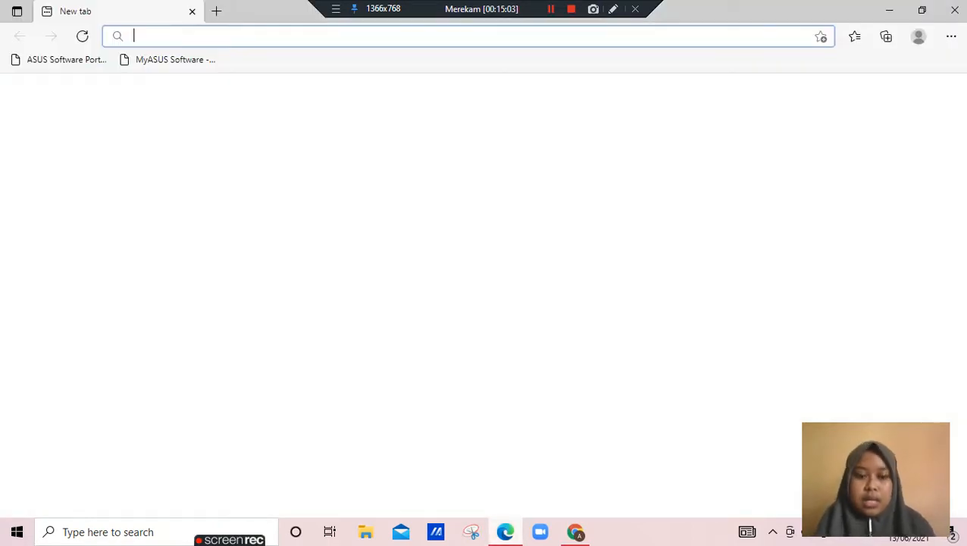
key(ctrl+v)
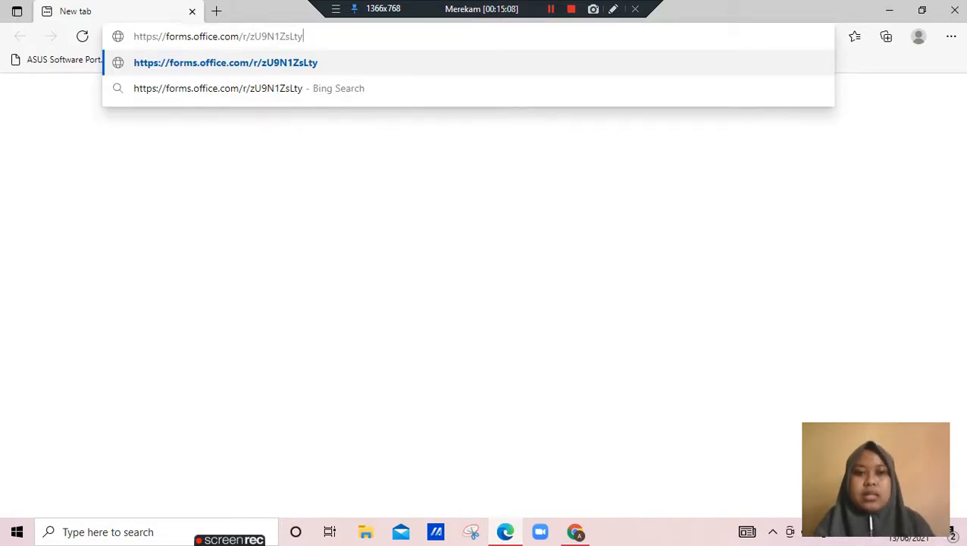
key(Return)
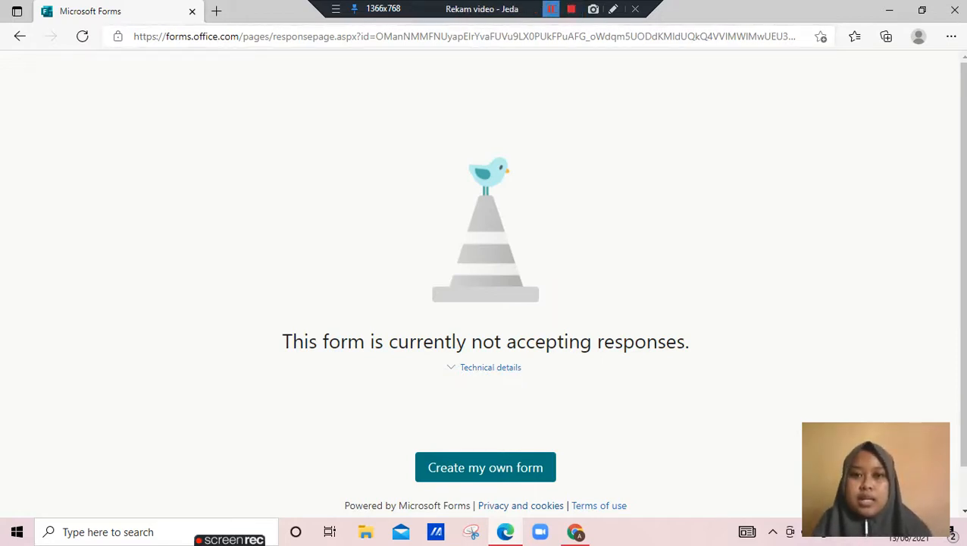
click(551, 9)
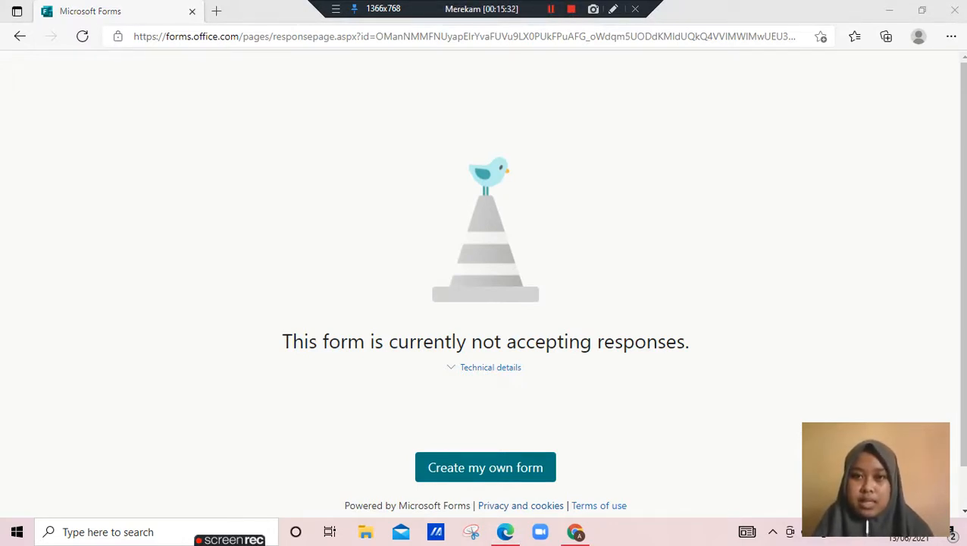
click(551, 9)
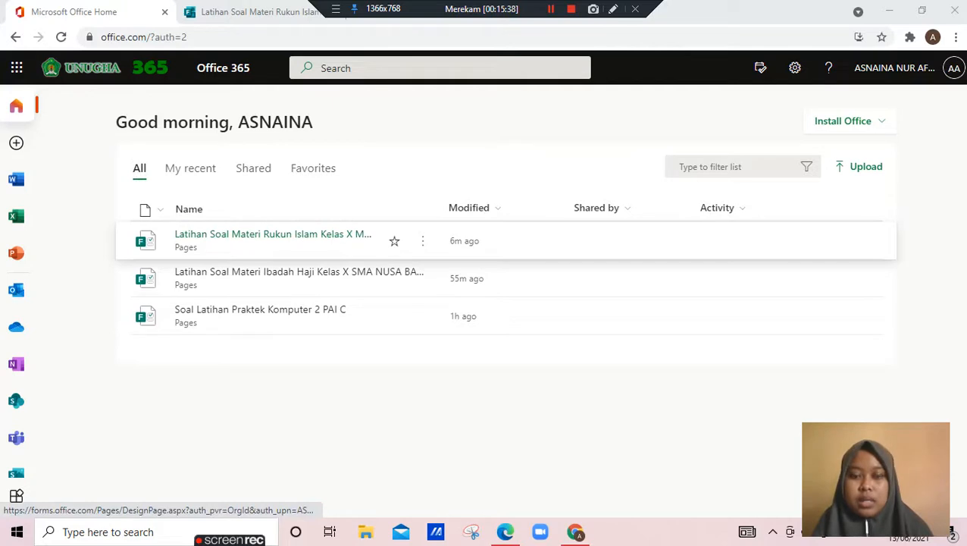
Open the Rukun Islam form from Office home, set its response start date to 6/13/2021, and check the response status
click(273, 234)
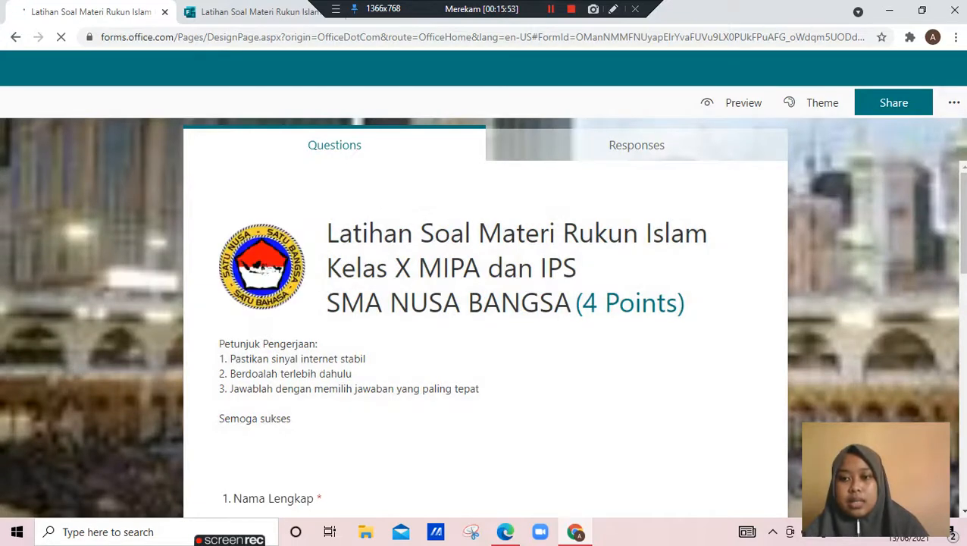
click(954, 102)
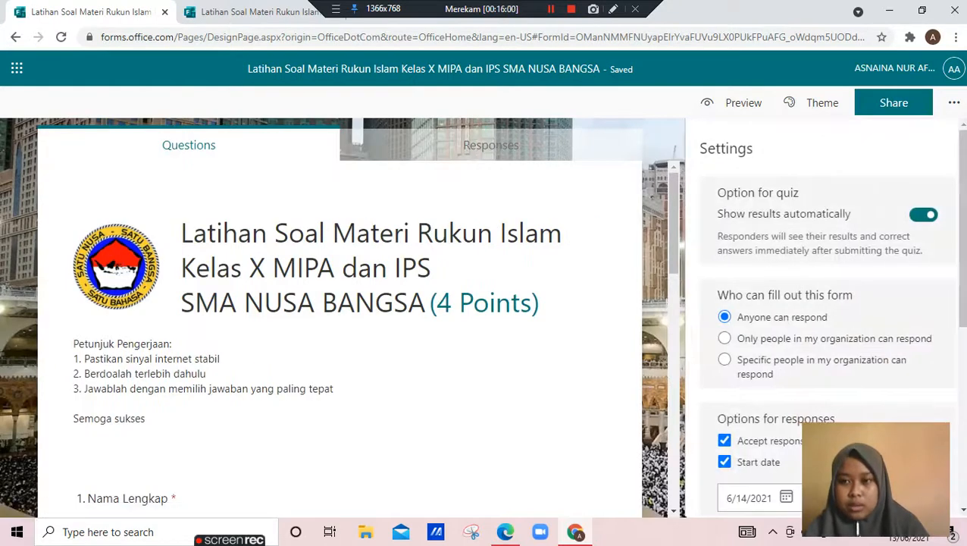
scroll(827, 319, down, 3)
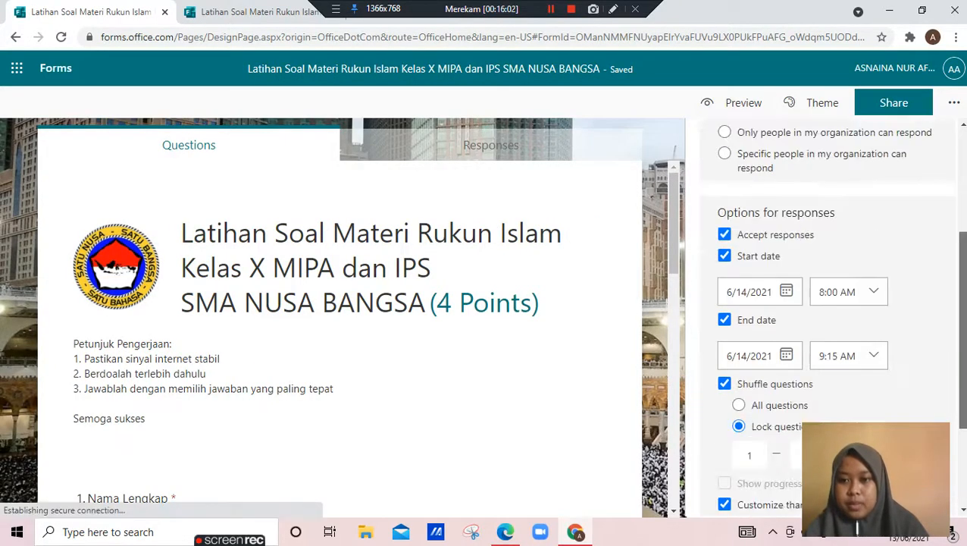
click(786, 292)
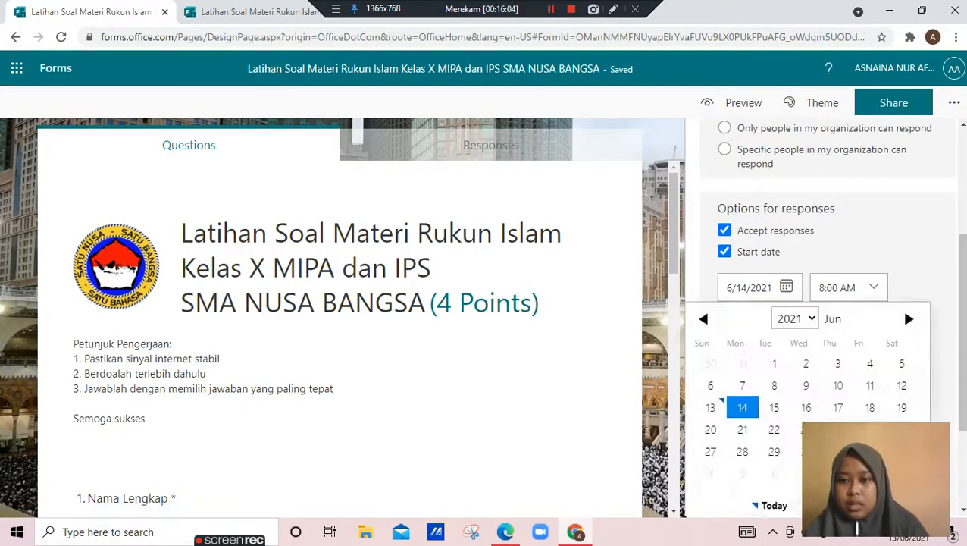
click(711, 407)
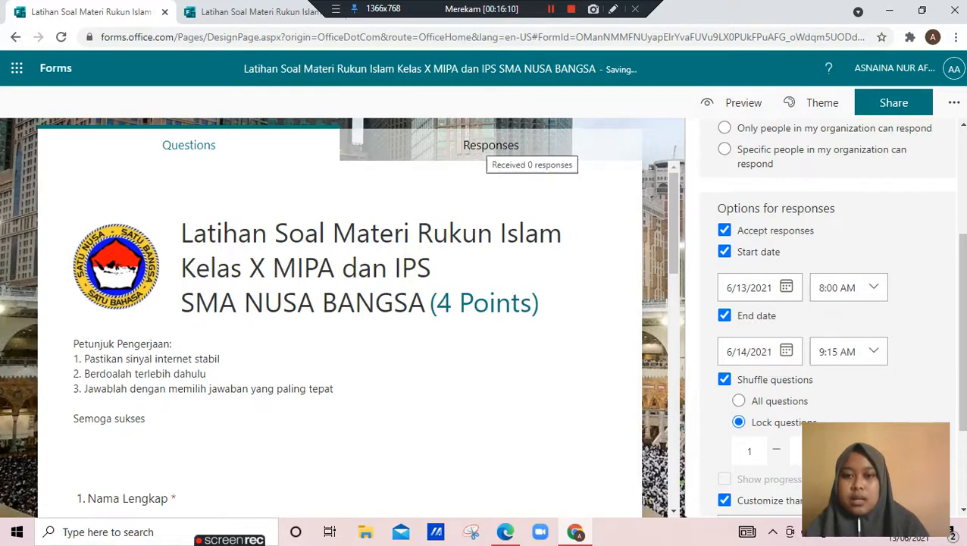
click(491, 144)
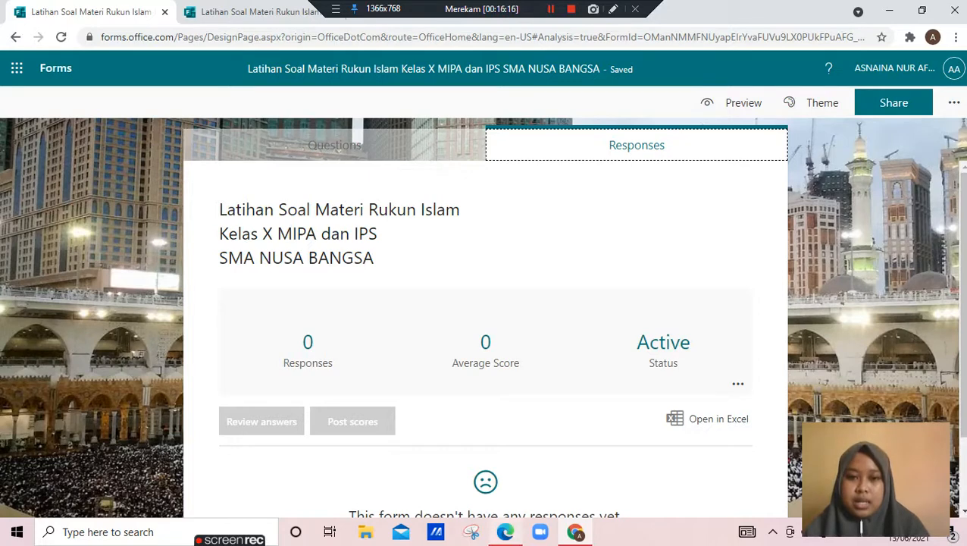
Switch to Microsoft Edge and replace the old form page with a blank new tab
click(506, 532)
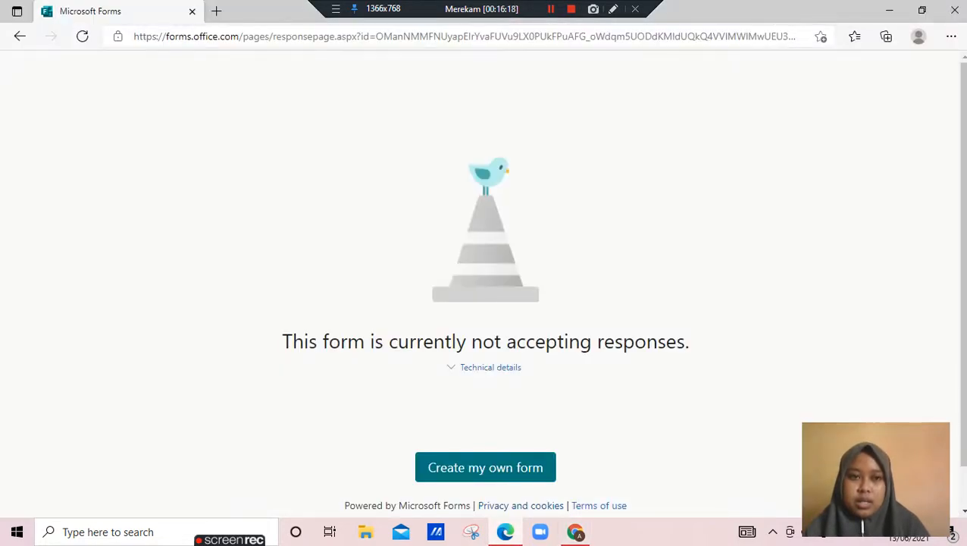
click(216, 11)
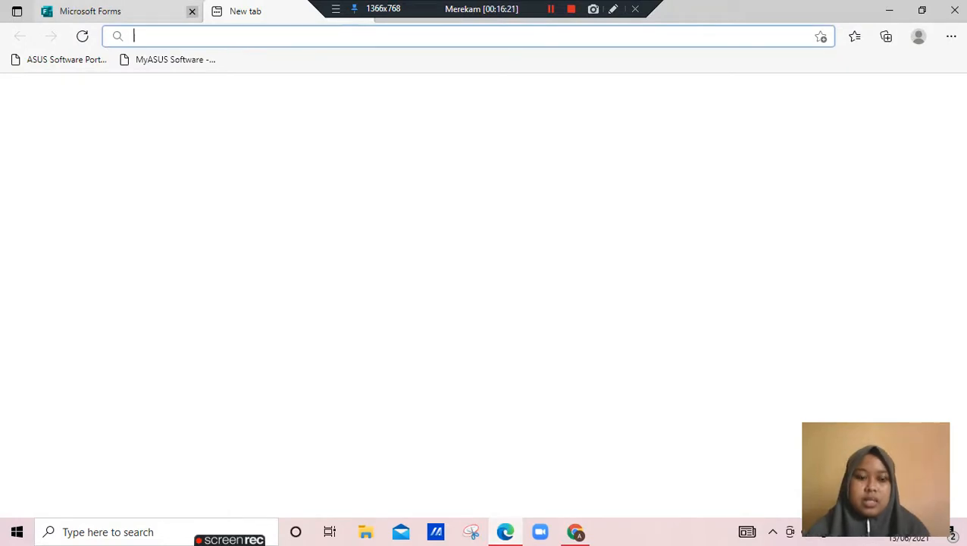
click(192, 10)
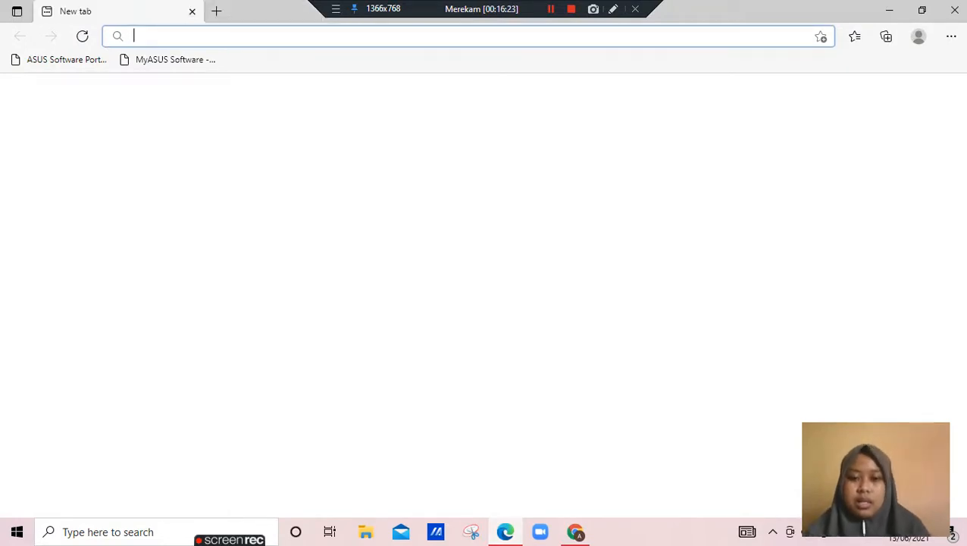
Switch back to the form in Chrome and copy its full, unshortened response link
key(alt+Tab)
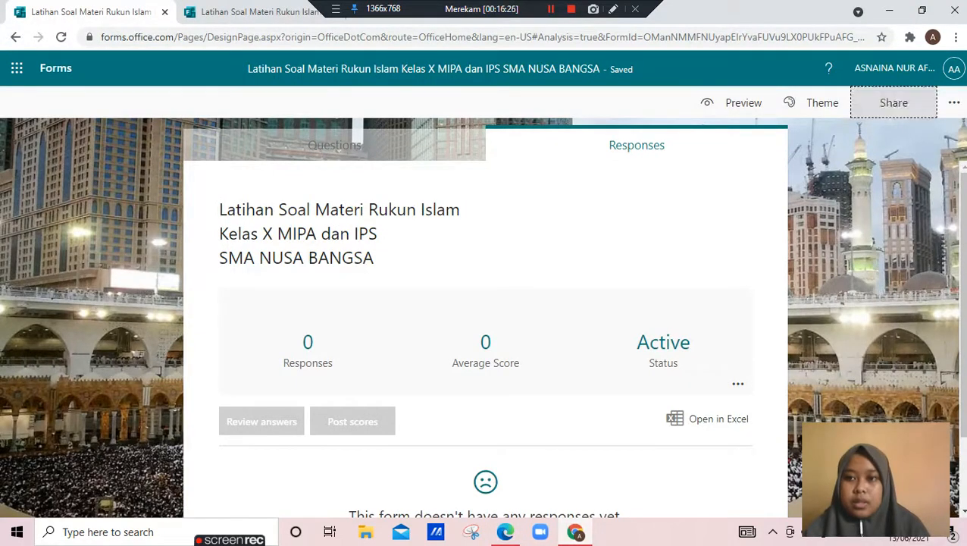
click(894, 103)
click(919, 239)
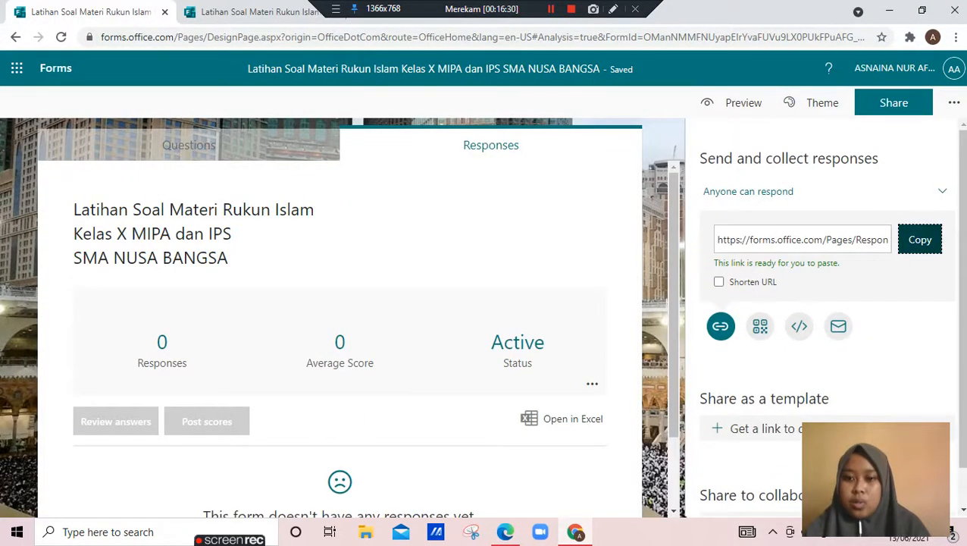
Switch to Microsoft Edge and load the copied full response link in the blank tab
mouse_move(576, 533)
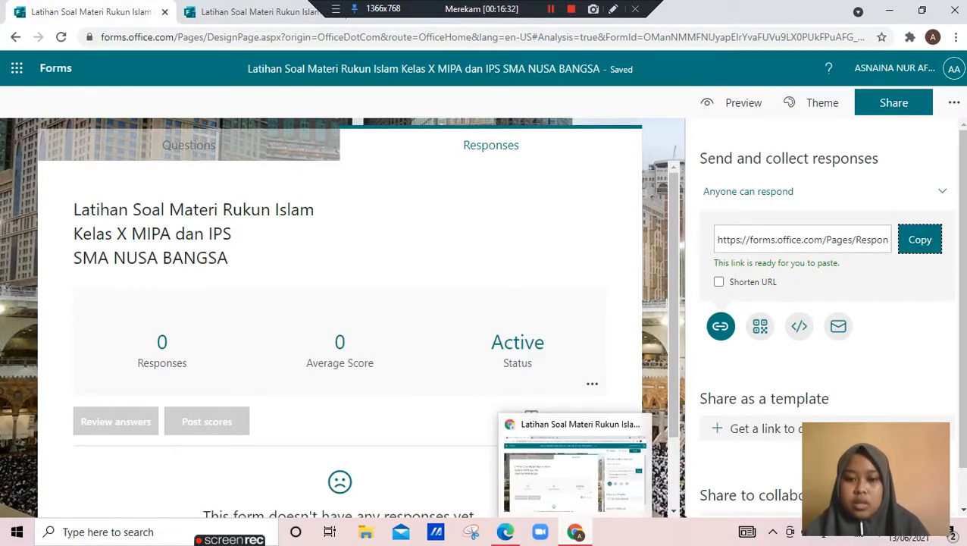
click(506, 533)
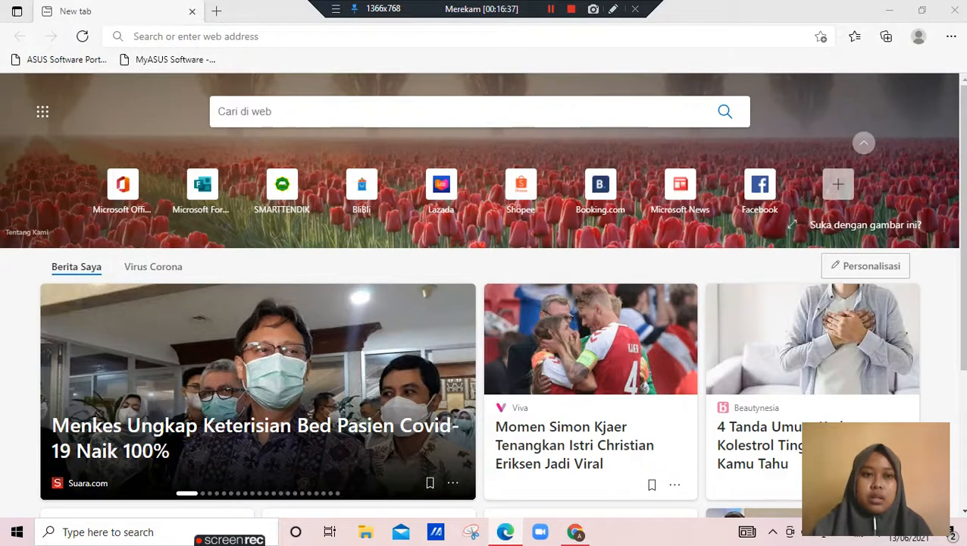
key(ctrl+l)
key(ctrl+v)
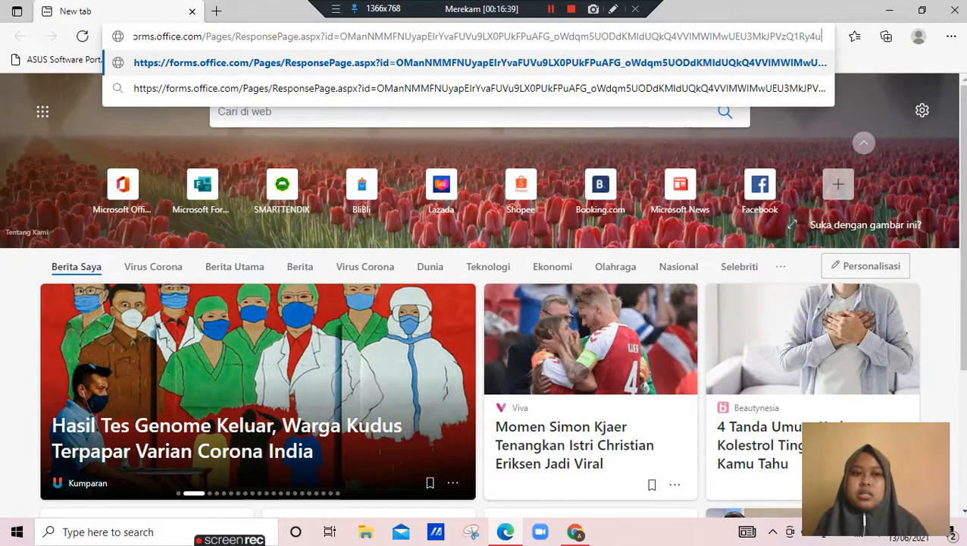
key(Return)
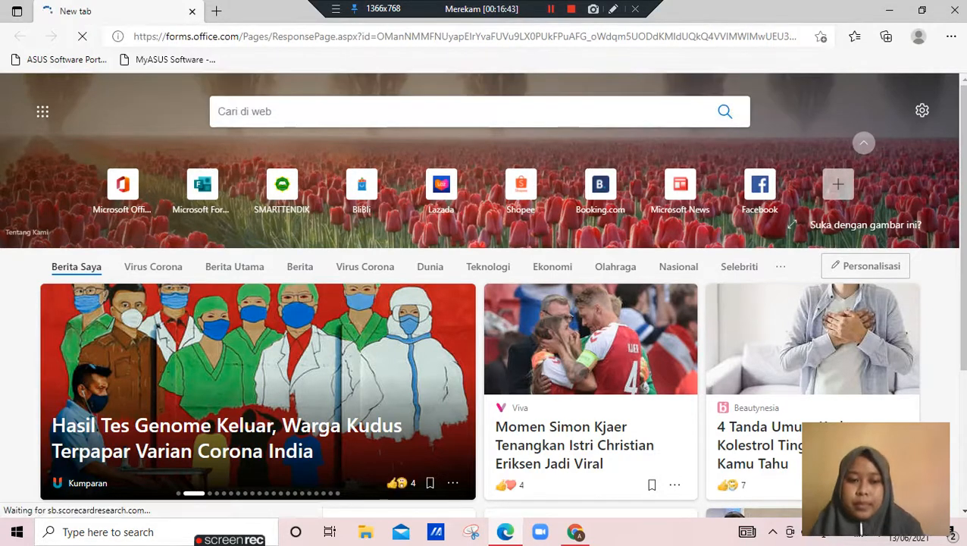
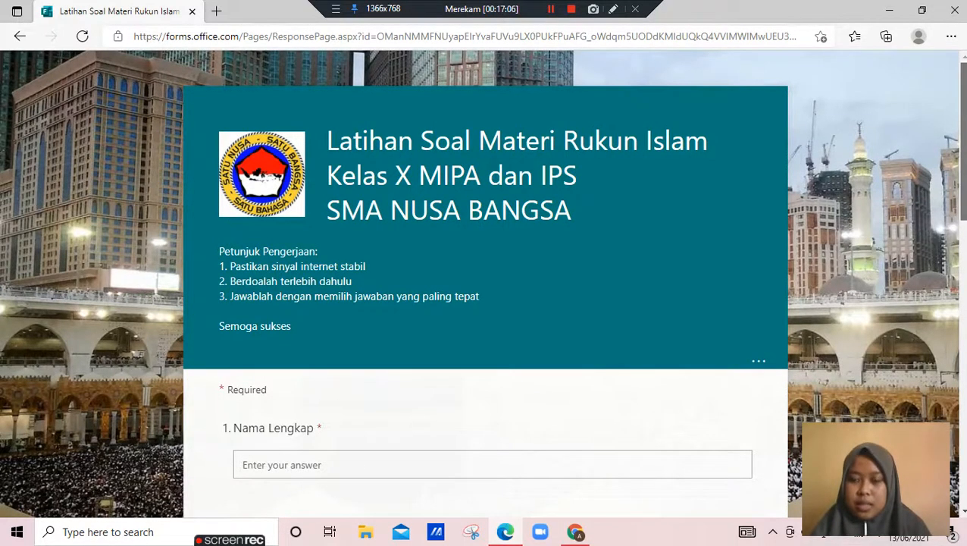
Enter the respondent's full name in the quiz and choose X MIPA 2 as the class
scroll(486, 289, down, 5)
scroll(485, 288, down, 5)
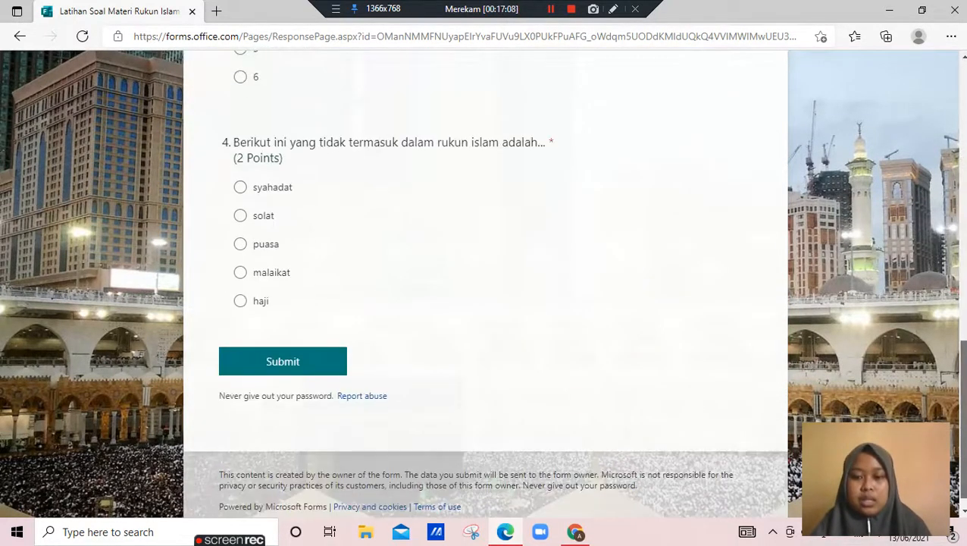
scroll(485, 288, up, 10)
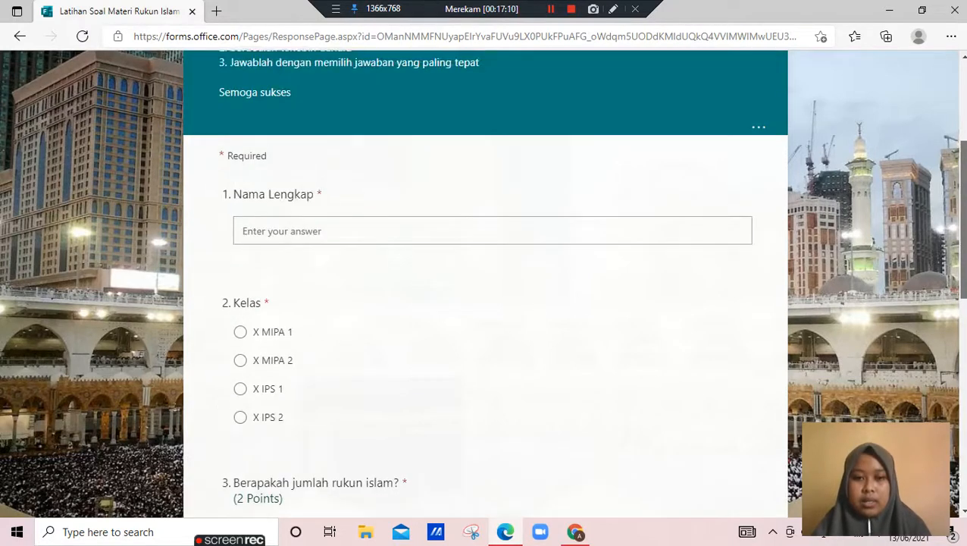
scroll(485, 288, down, 6)
scroll(485, 288, up, 8)
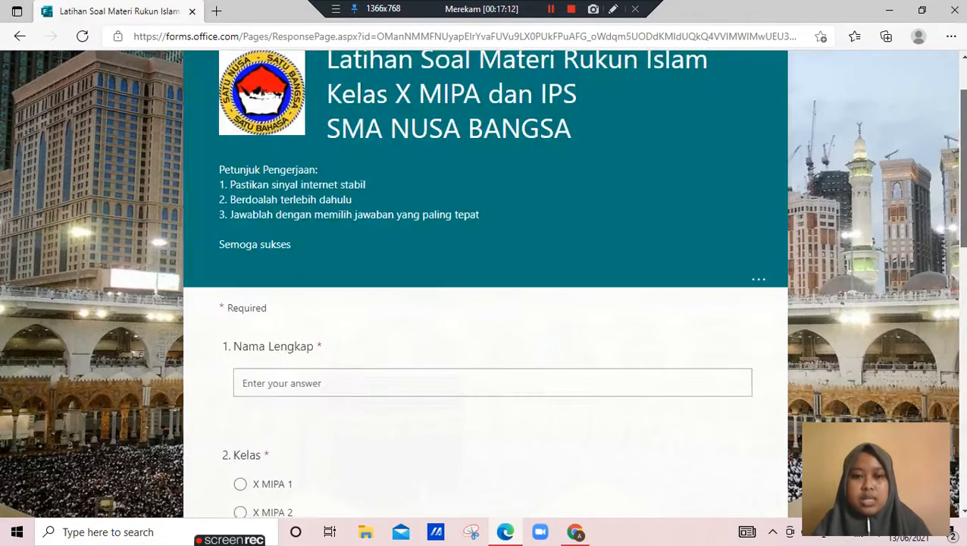
click(492, 383)
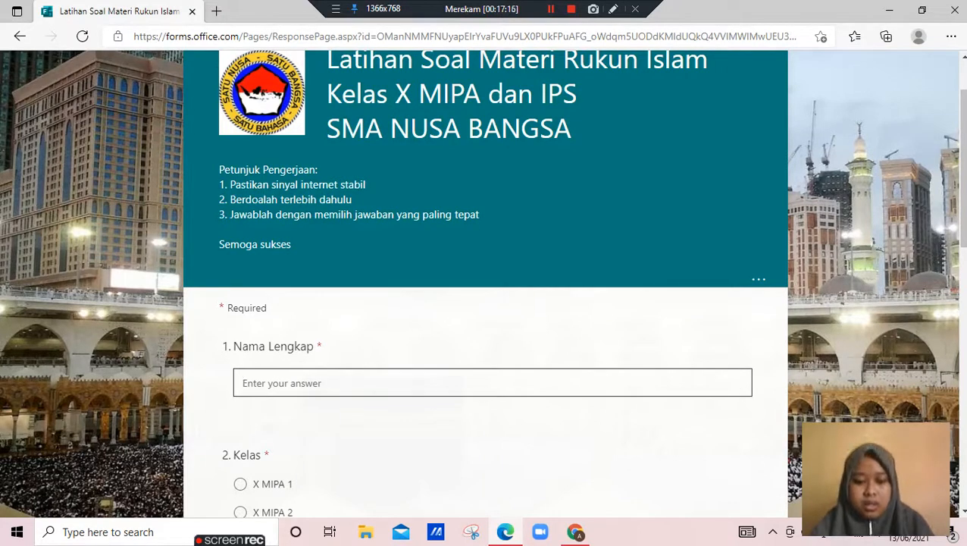
text(Ki)
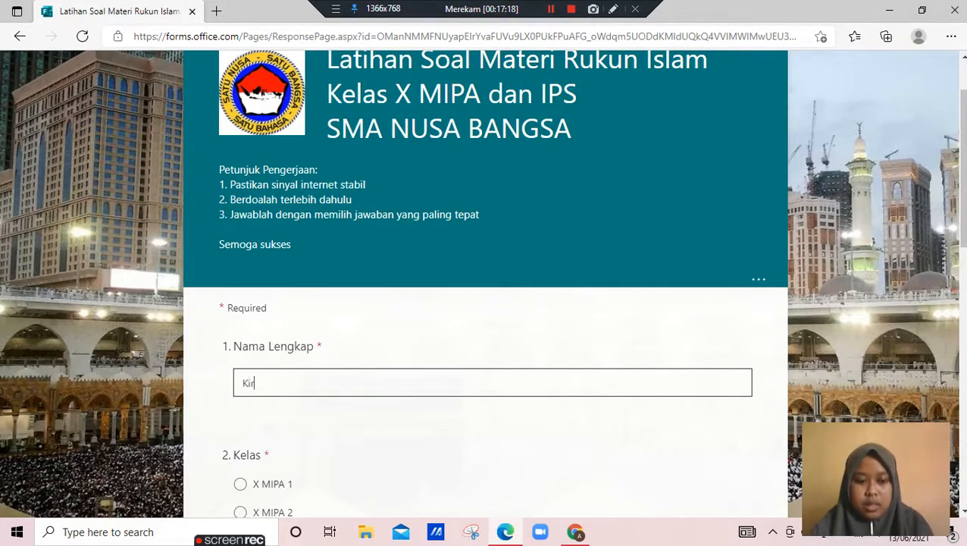
text(rana)
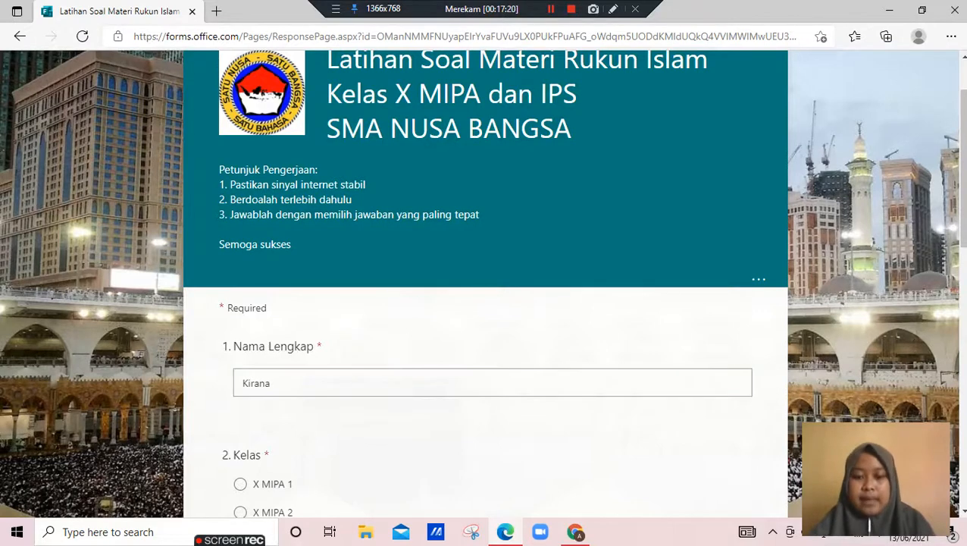
scroll(486, 303, down, 4)
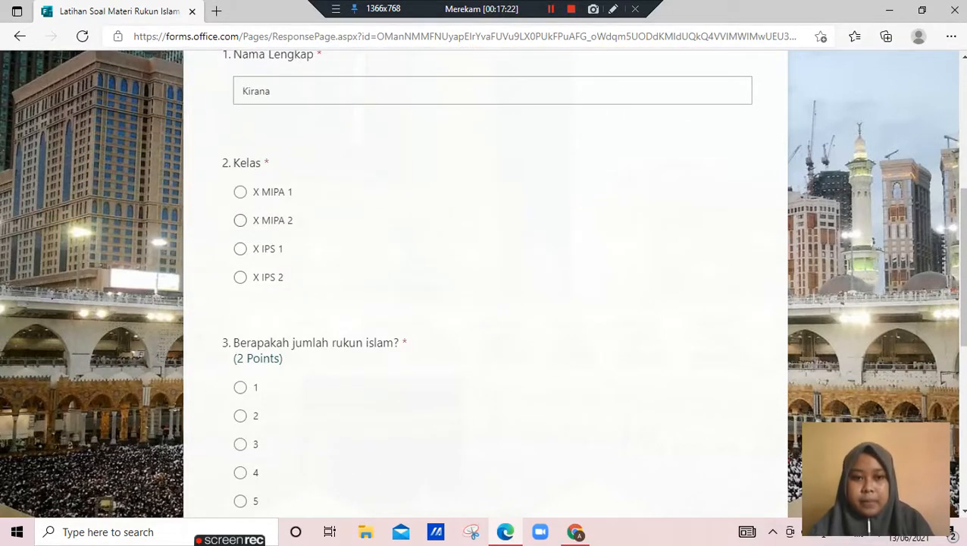
click(240, 220)
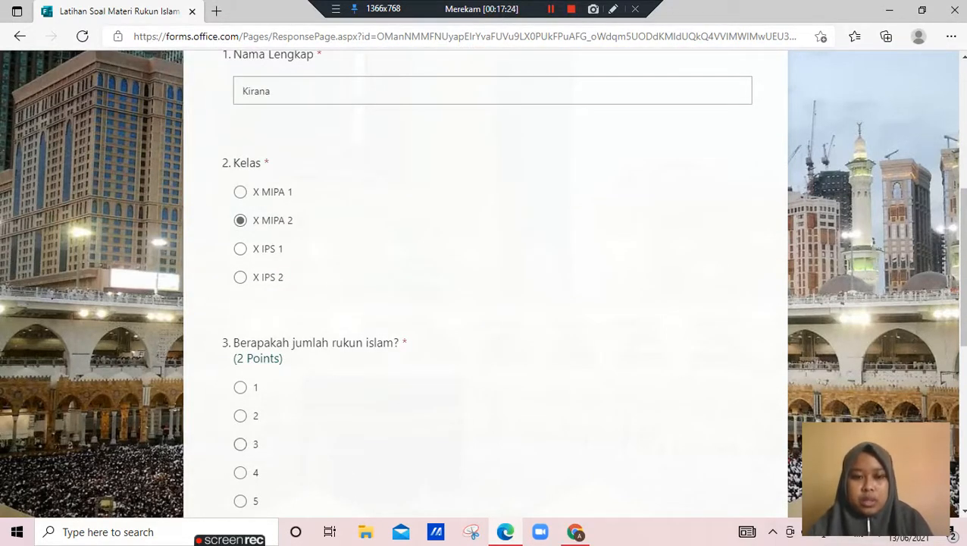
Answer the number of rukun islam with 5 and question 4 with puasa, and submit the quiz
scroll(486, 303, down, 3)
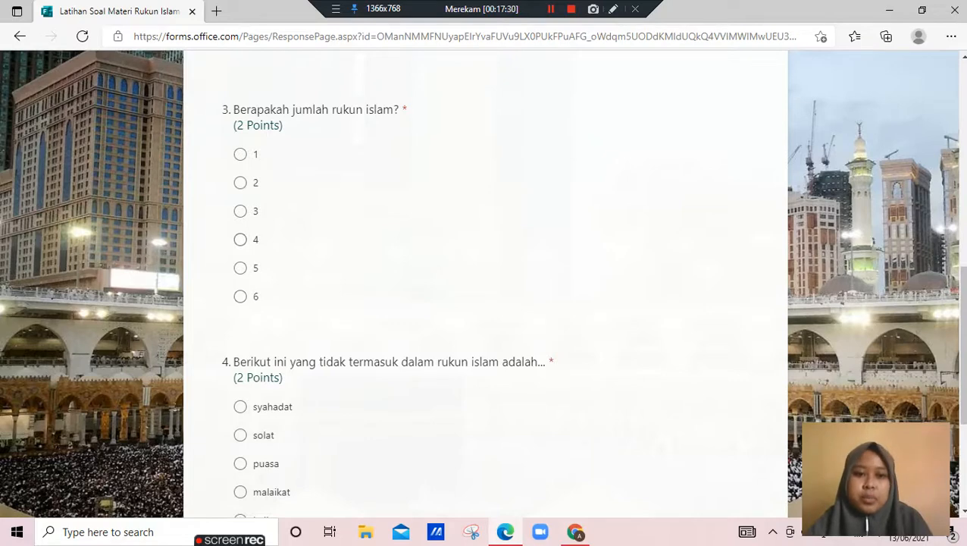
click(240, 269)
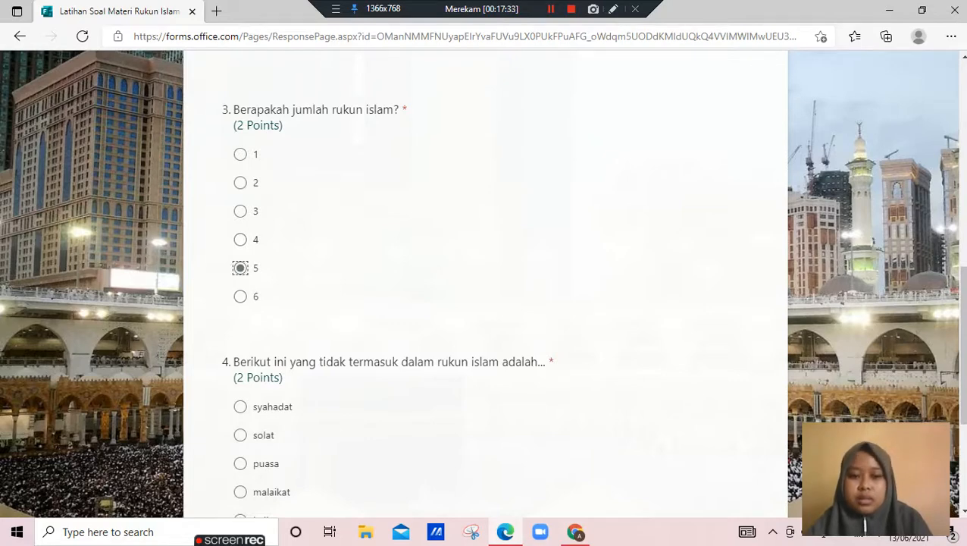
scroll(485, 284, down, 3)
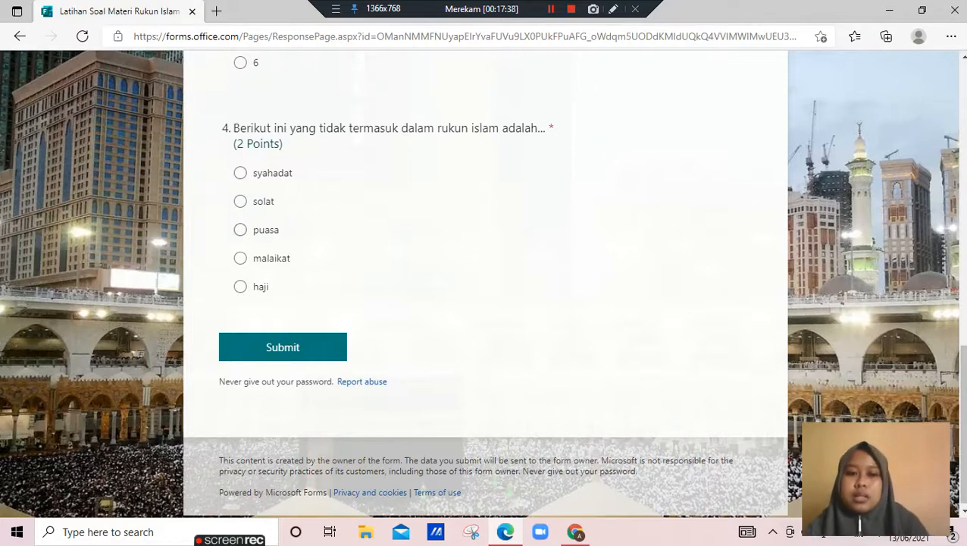
click(240, 230)
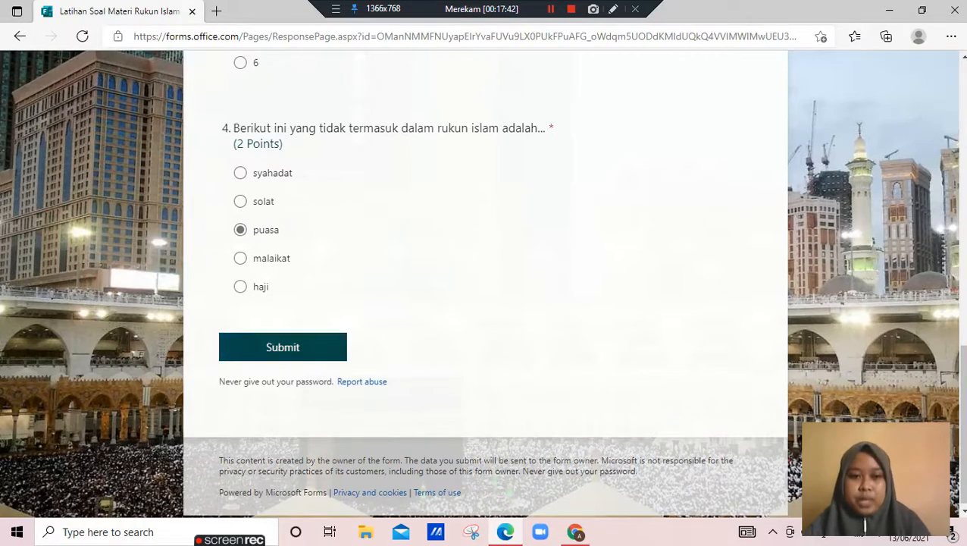
click(283, 346)
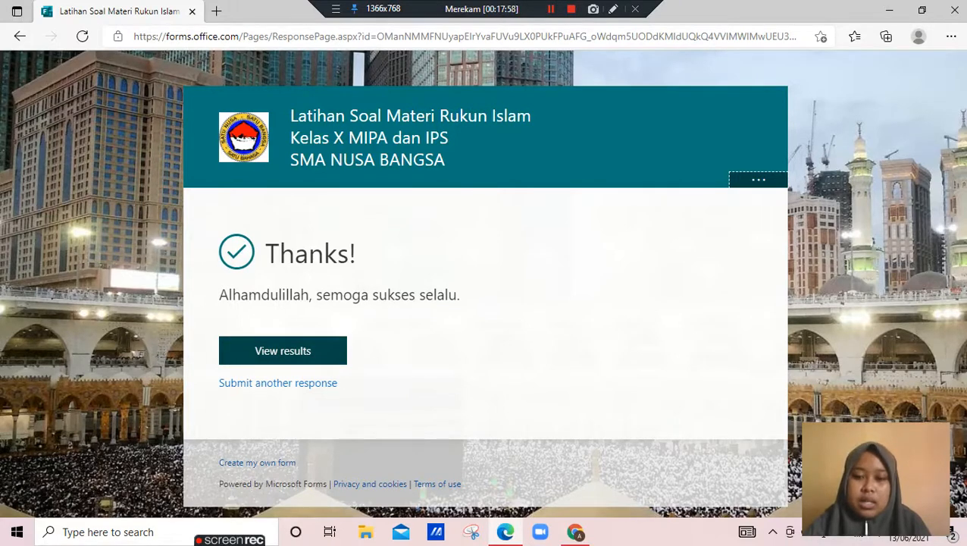
Open the submitted quiz's results and review the score and the marking of each answer
click(283, 350)
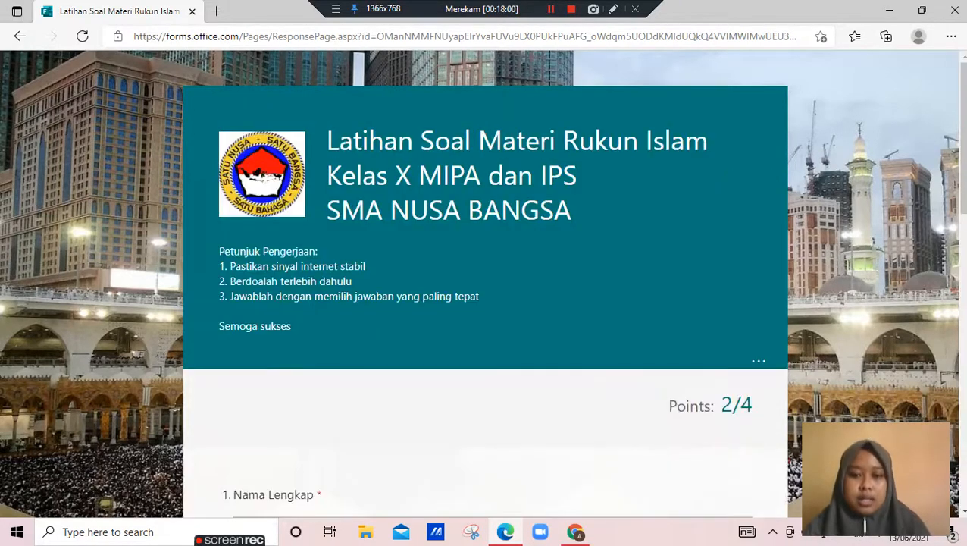
scroll(486, 303, down, 2)
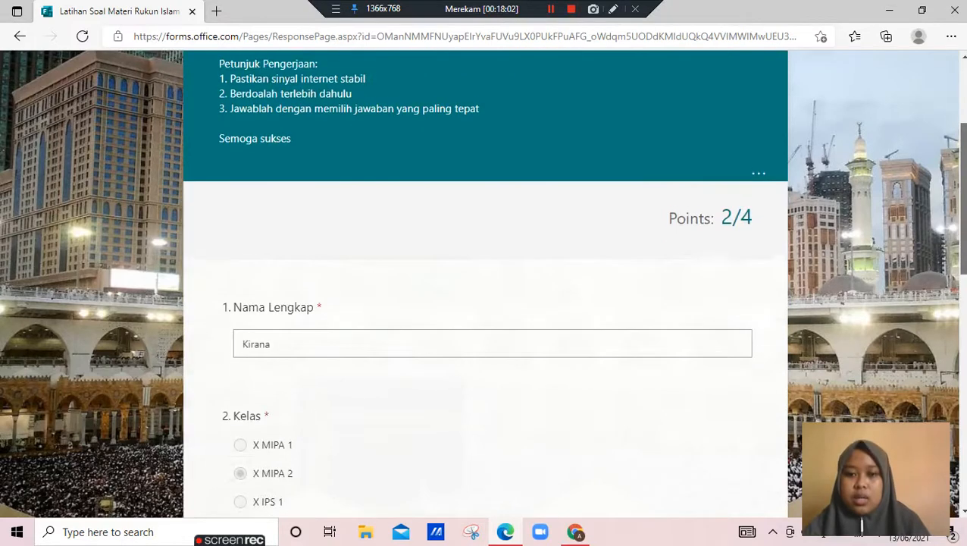
scroll(485, 304, down, 2)
scroll(485, 303, up, 1)
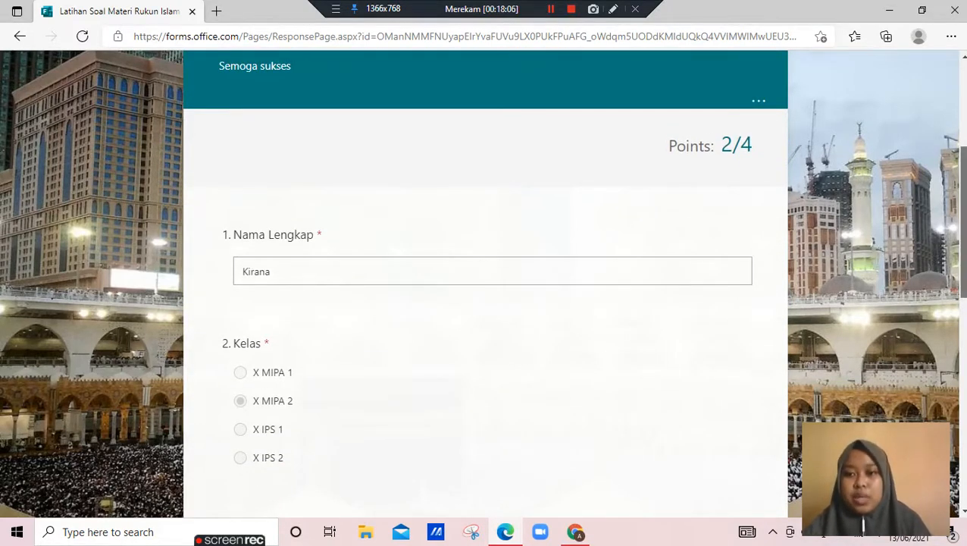
scroll(485, 304, down, 8)
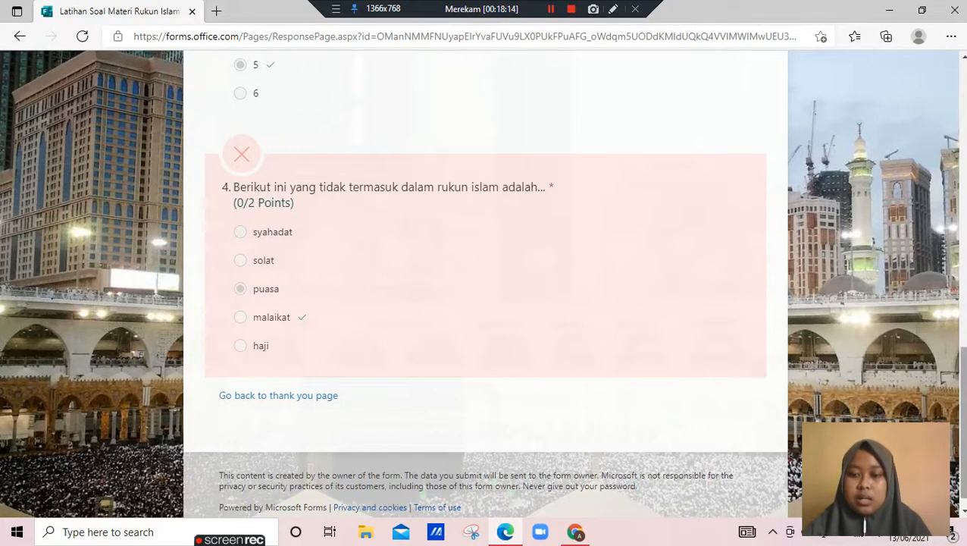
scroll(485, 288, down, 1)
scroll(485, 288, up, 12)
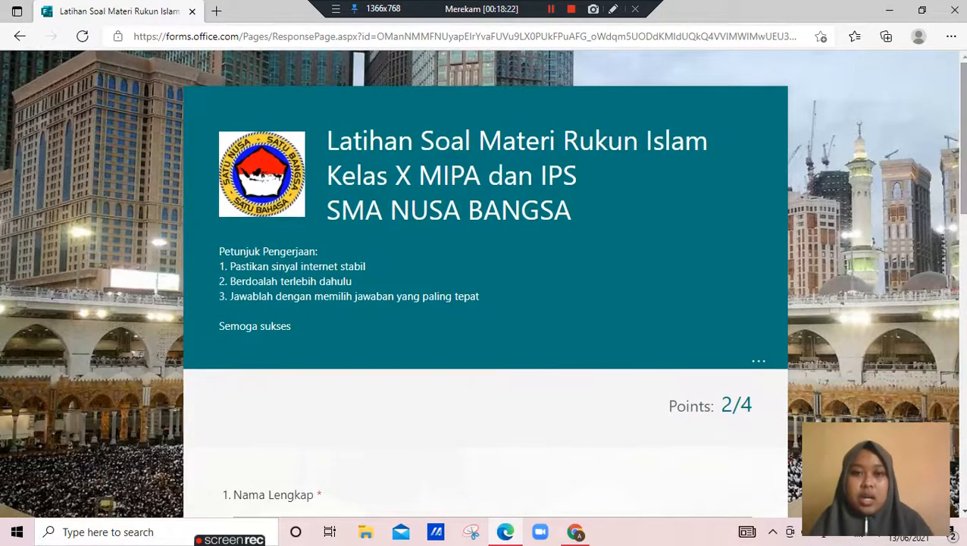
Switch to the form in Chrome and check its questions page and response overview
click(575, 532)
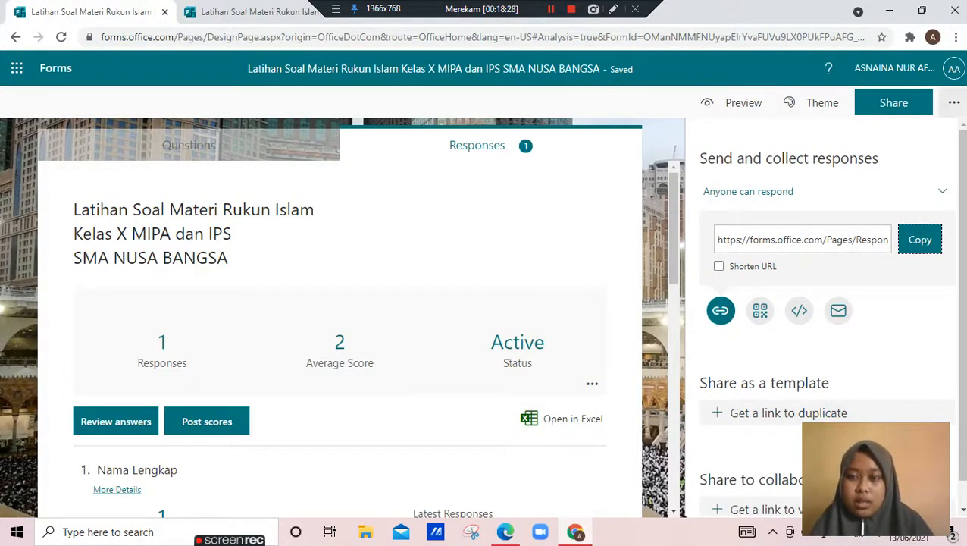
click(954, 102)
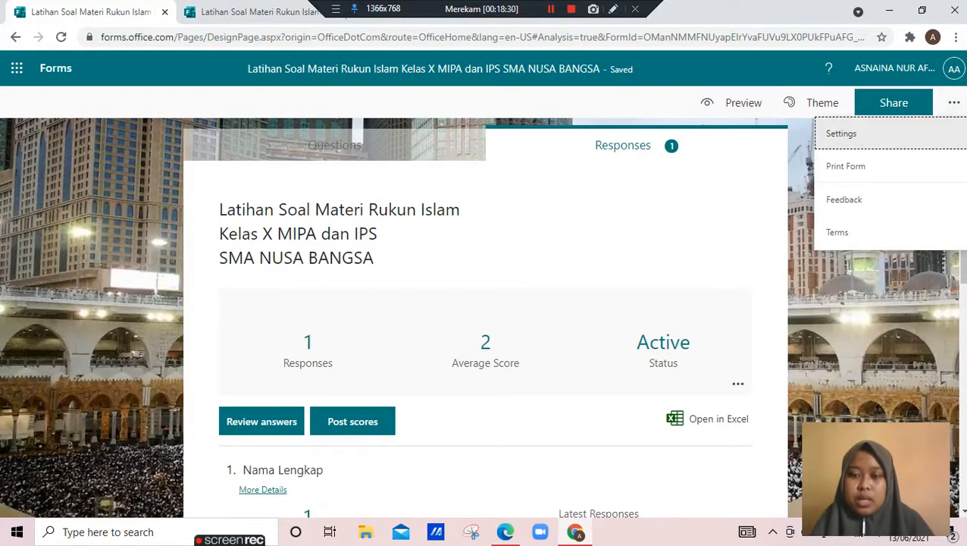
click(864, 134)
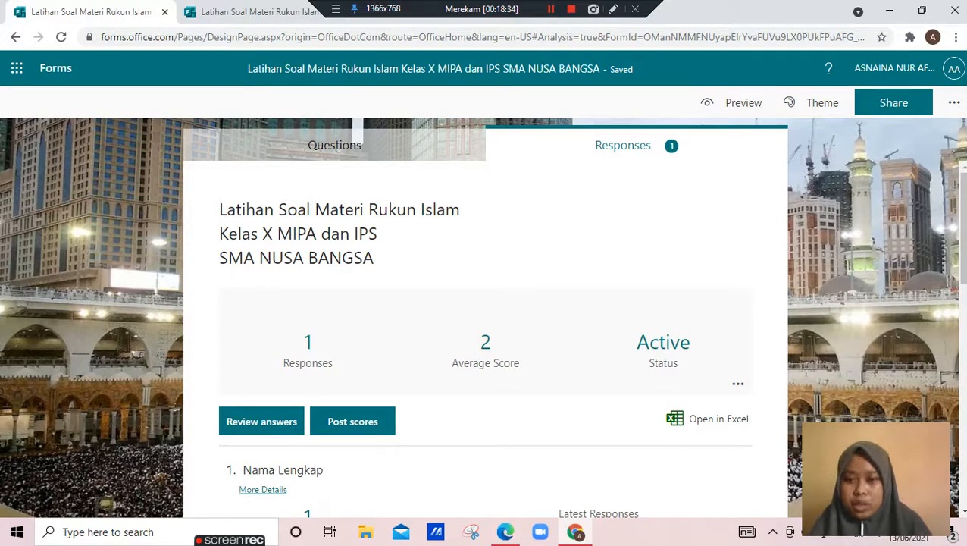
click(335, 145)
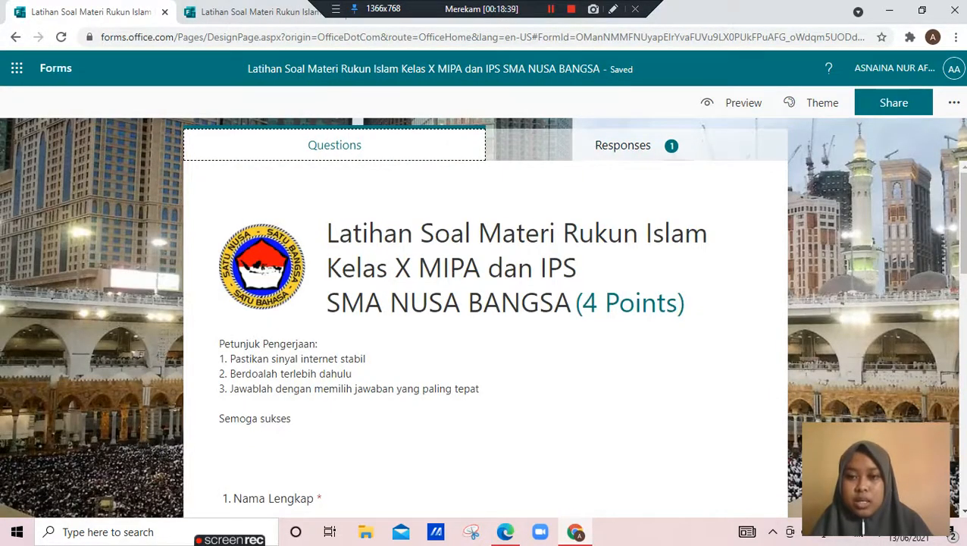
click(637, 145)
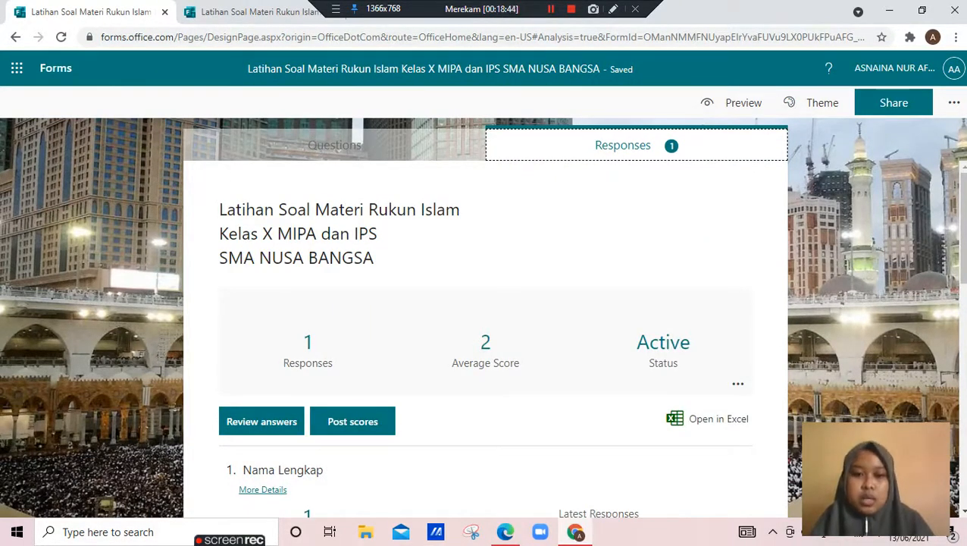
Examine the response statistics for each question, from Nama Lengkap to question 4 on rukun islam
scroll(485, 341, down, 1)
scroll(485, 341, down, 1)
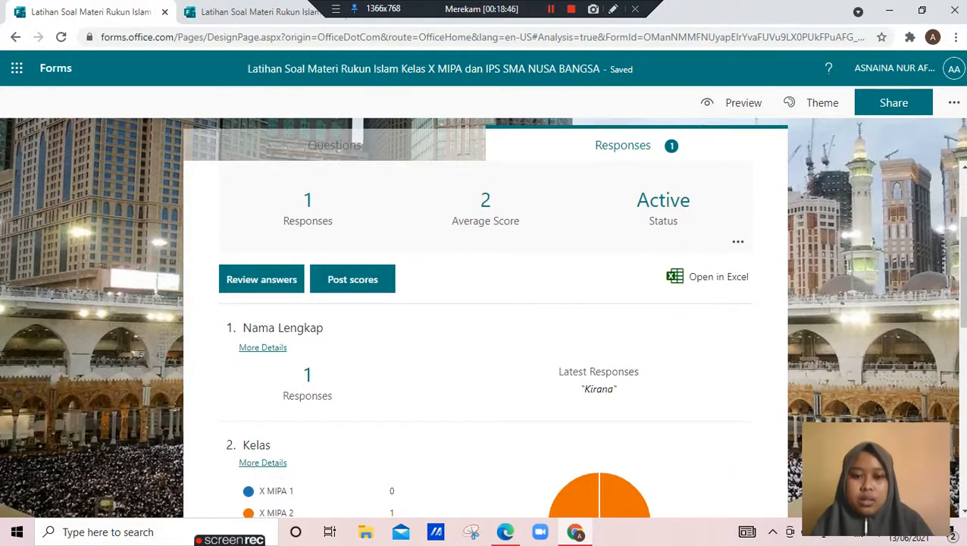
scroll(485, 342, down, 1)
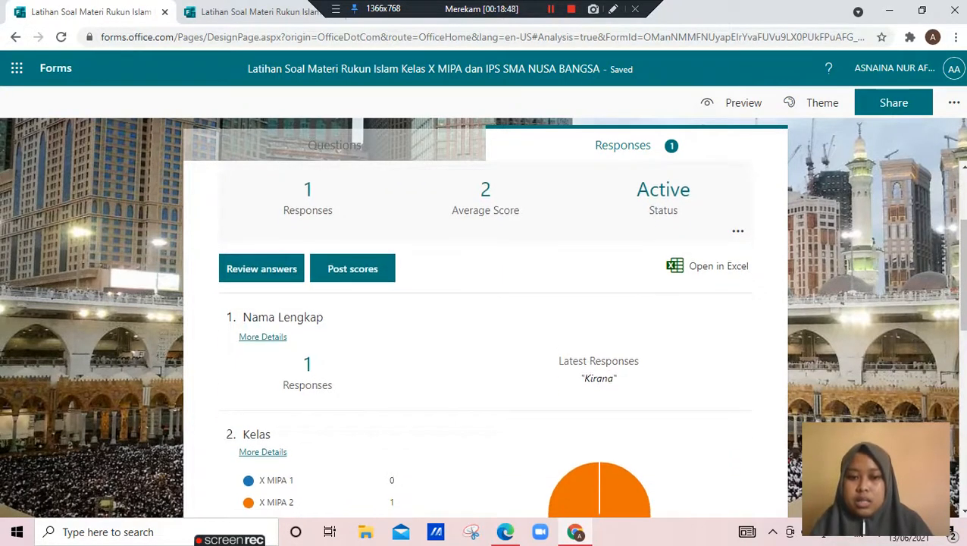
scroll(485, 341, down, 3)
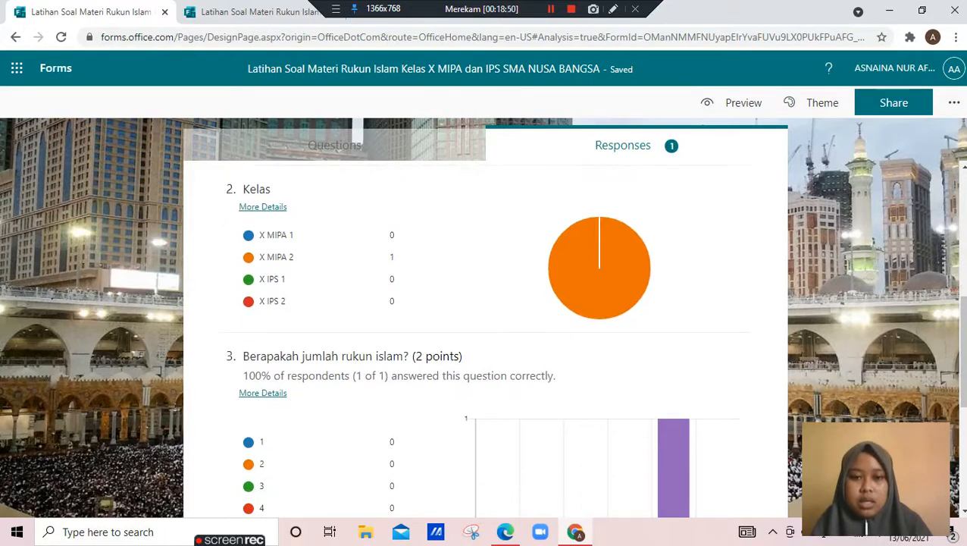
mouse_move(320, 301)
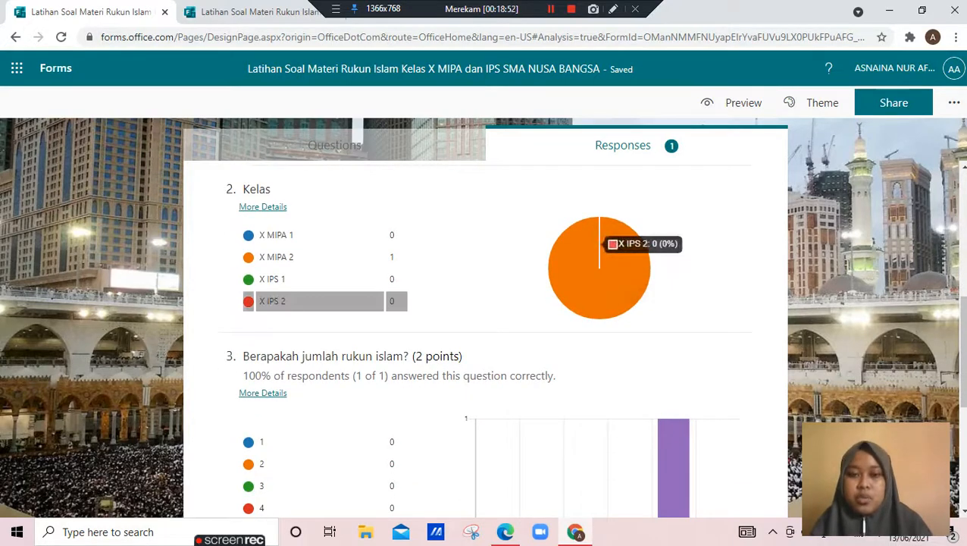
scroll(320, 301, down, 2)
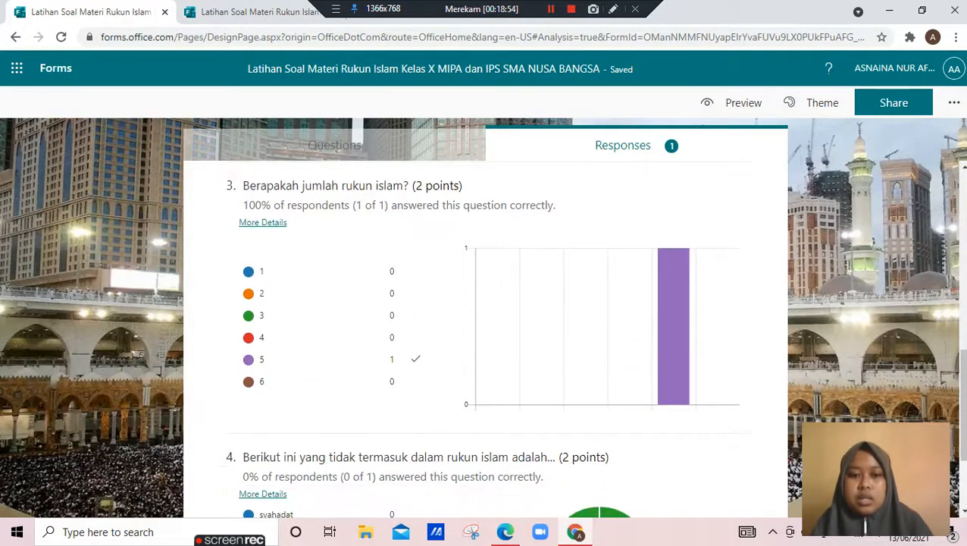
scroll(486, 341, down, 1)
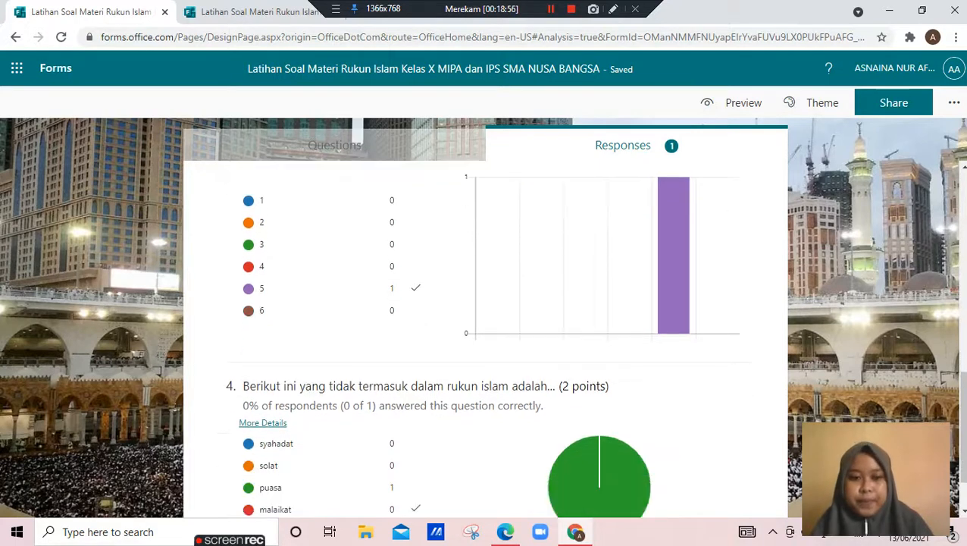
scroll(485, 342, down, 1)
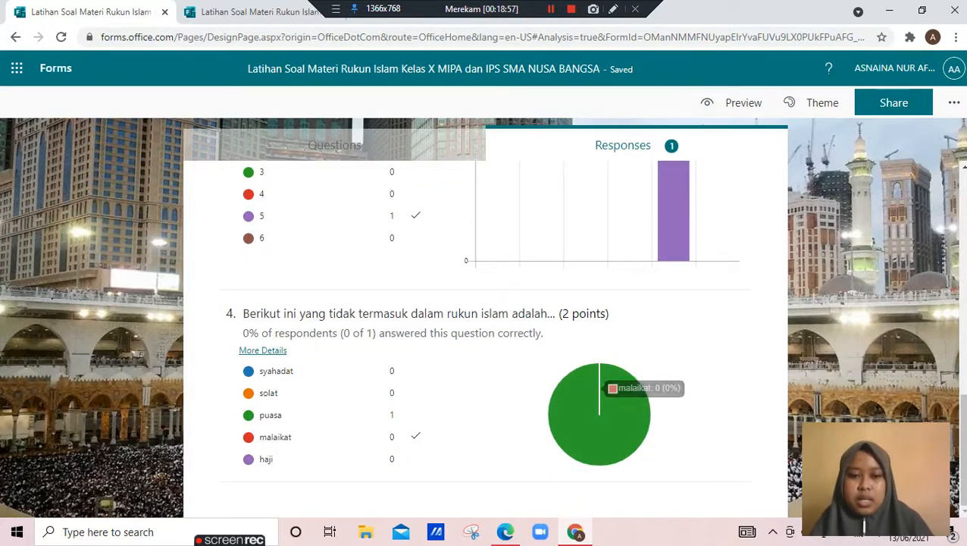
scroll(599, 414, up, 2)
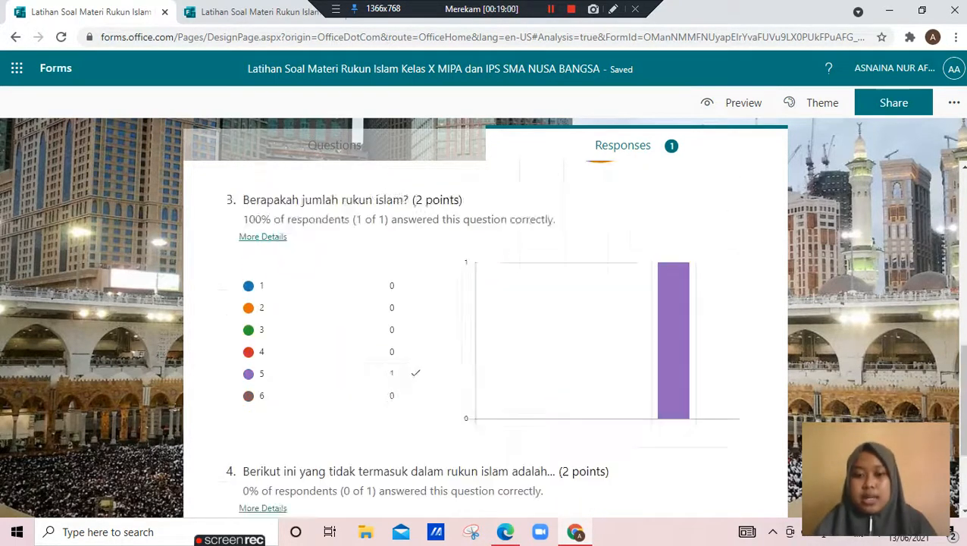
scroll(599, 413, up, 9)
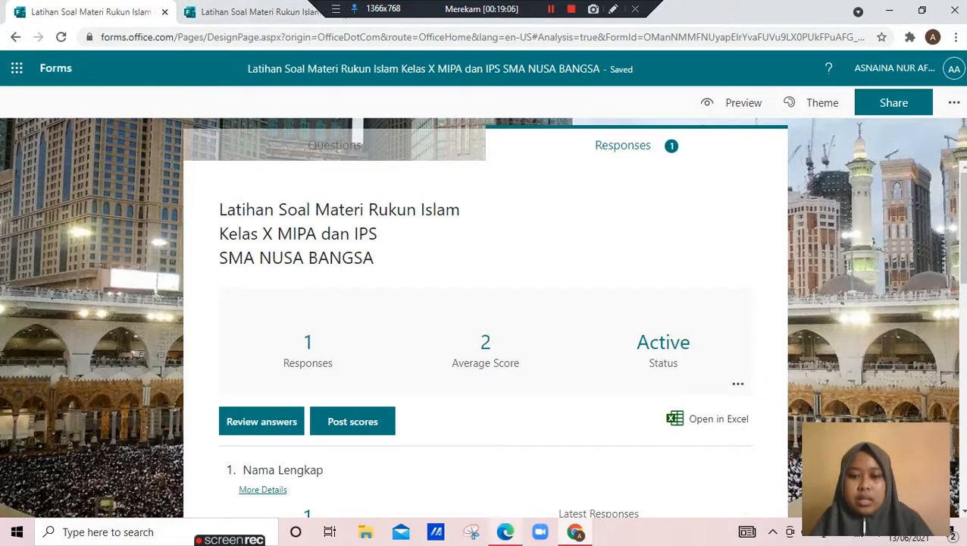
Switch to Microsoft Edge and return from the quiz results to the thank-you page
key(alt+Tab)
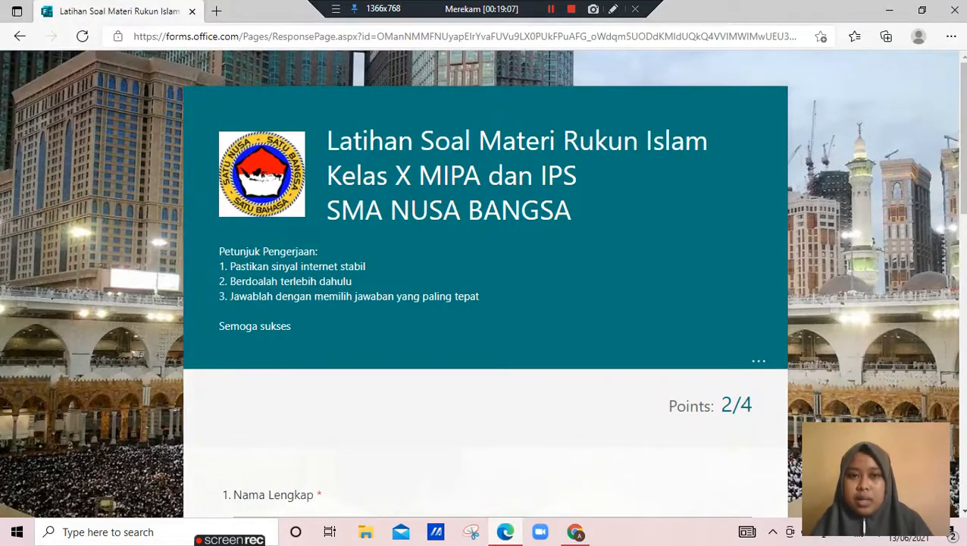
drag(963, 138, 963, 412)
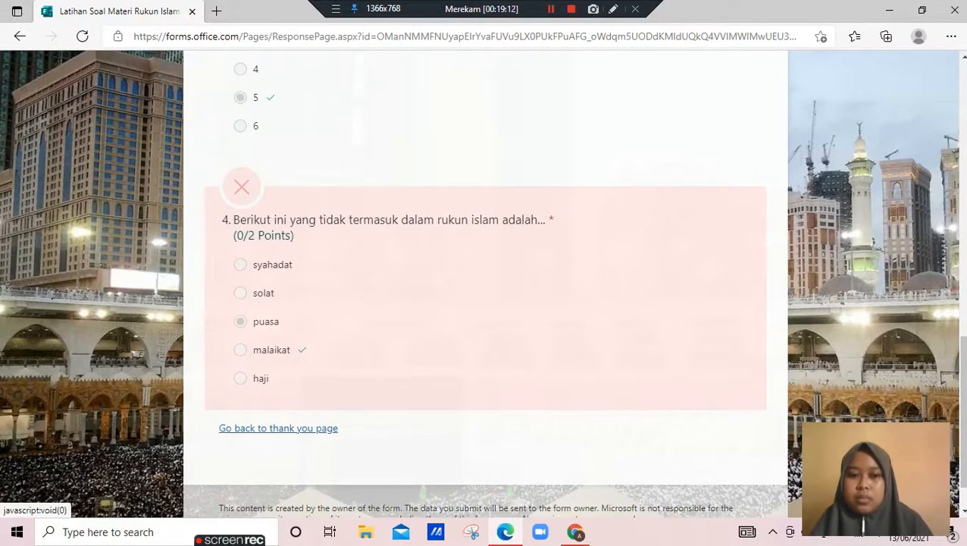
click(278, 427)
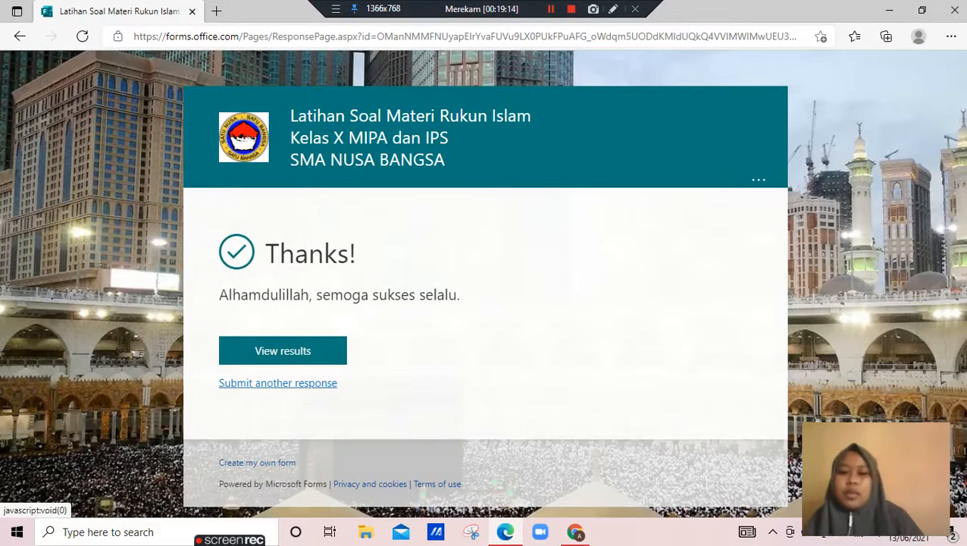
Reopen and close the submitted quiz's results page, and copy the form's response link from its sharing options in Chrome
click(283, 351)
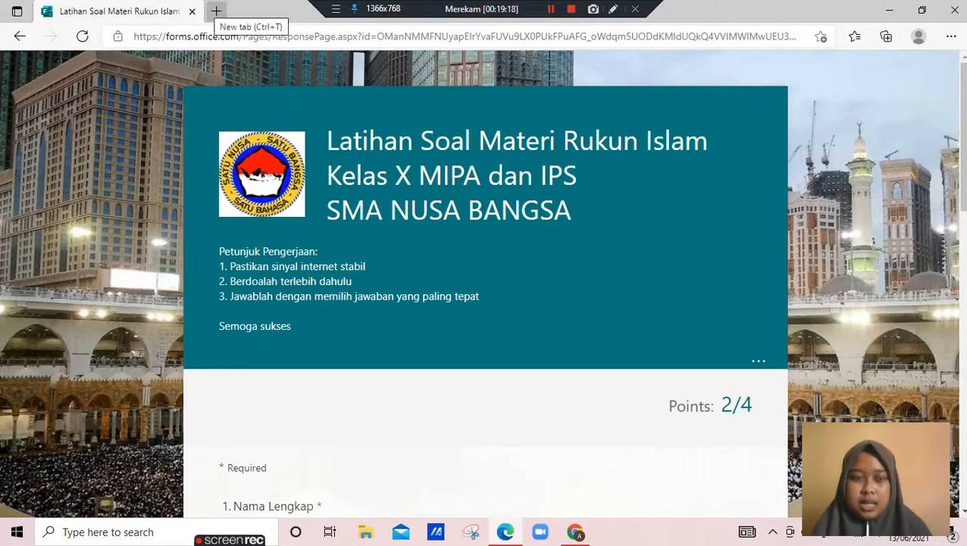
click(192, 11)
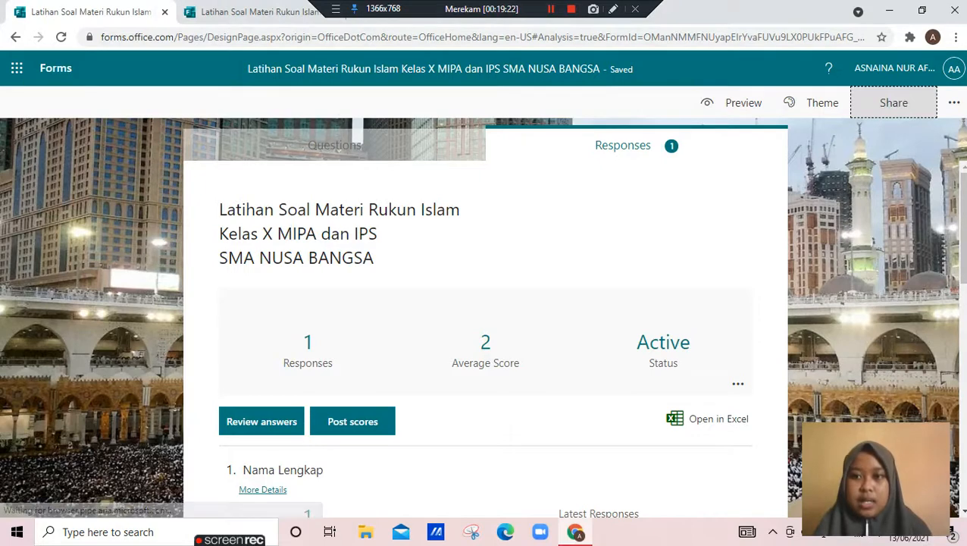
click(894, 102)
click(920, 239)
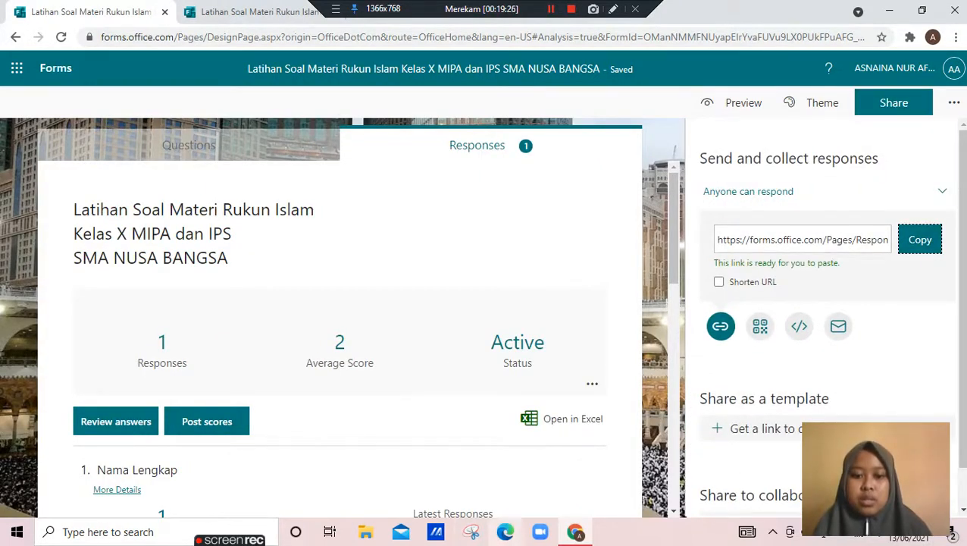
Switch to a new Microsoft Edge window and open the copied response link of the quiz
click(540, 532)
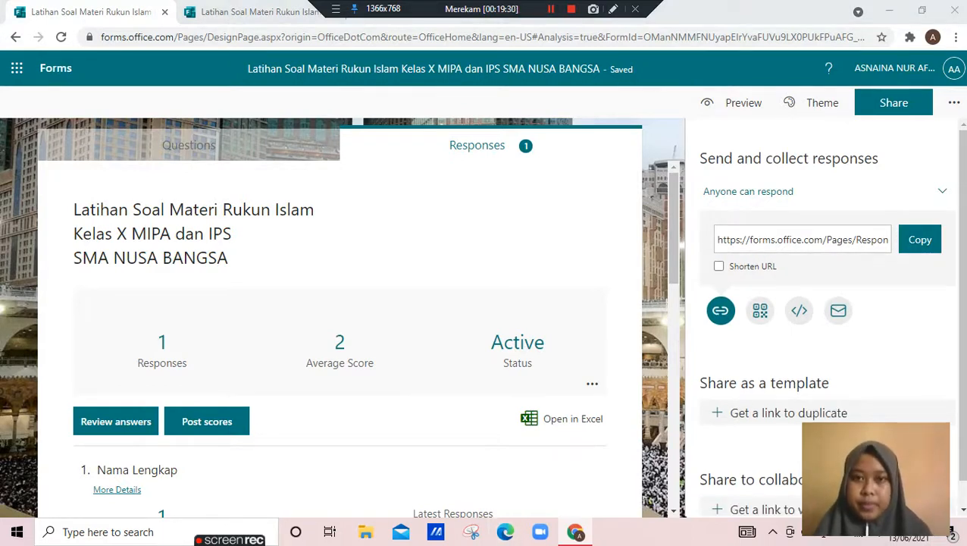
click(552, 9)
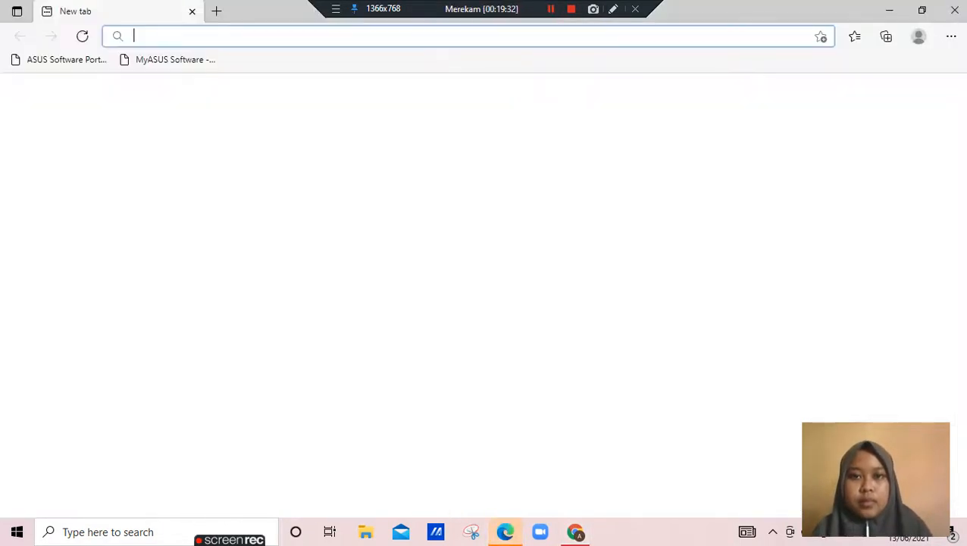
key(ctrl+v)
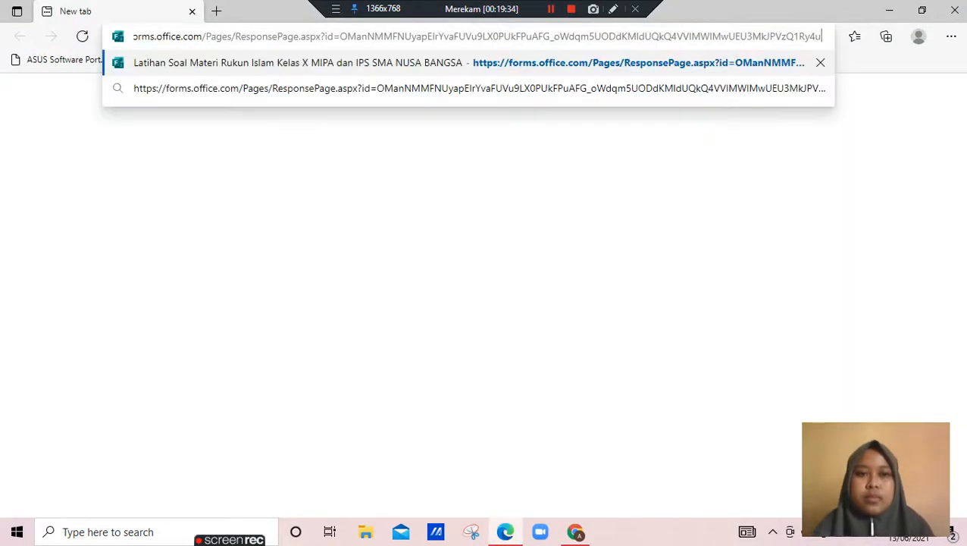
key(Return)
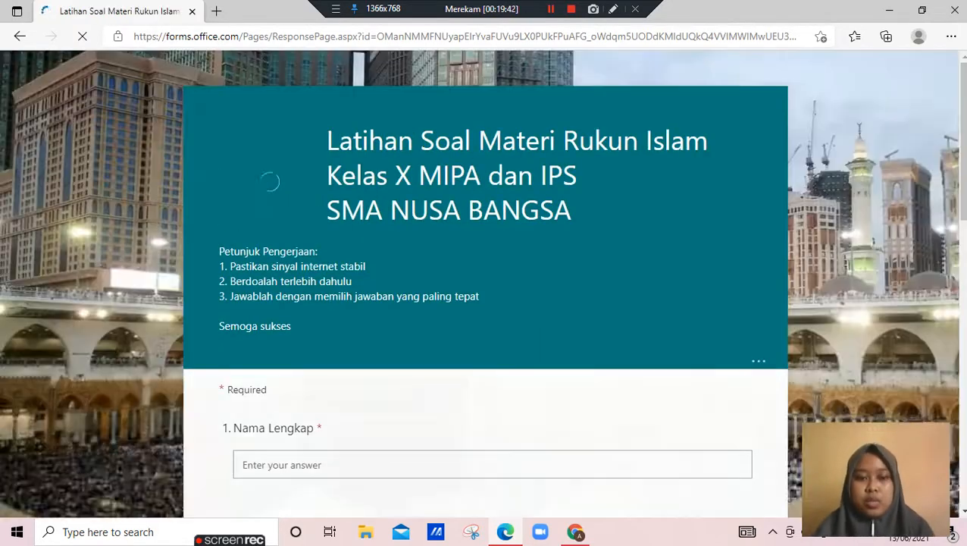
Fill in the respondent's name under Nama Lengkap and choose X IPS 2 as Kelas
scroll(486, 284, down, 4)
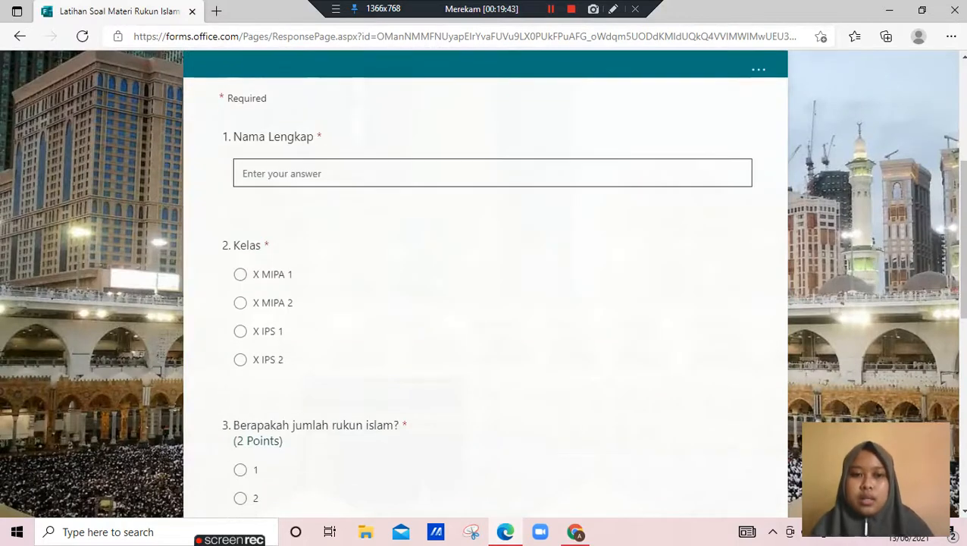
click(485, 173)
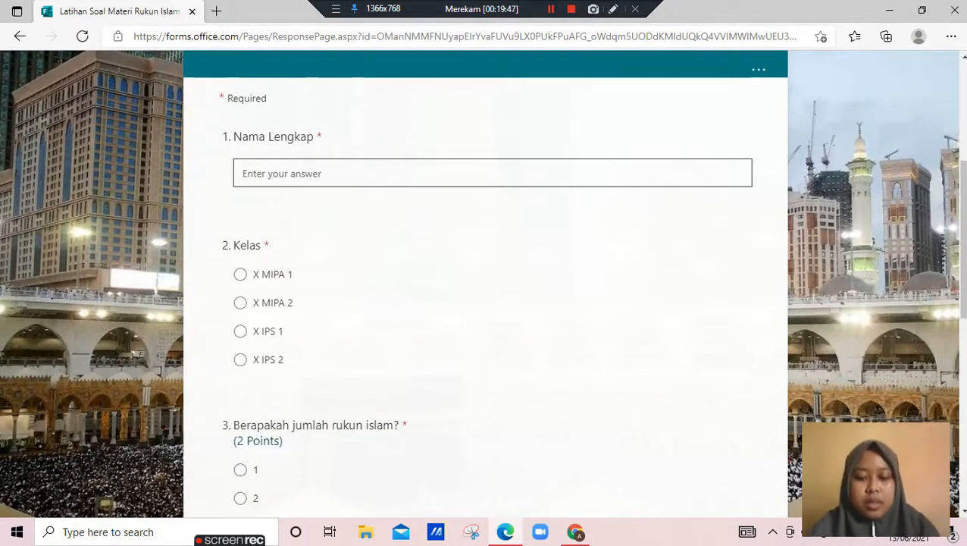
text(Oktavia)
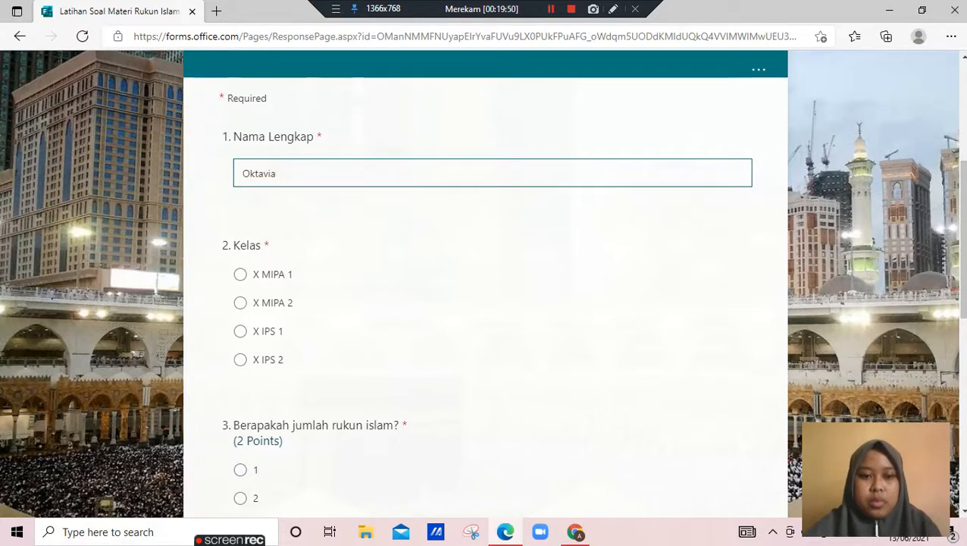
click(241, 360)
Answer question 3 with 5 and question 4 with malaikat, and submit the quiz
scroll(485, 303, down, 4)
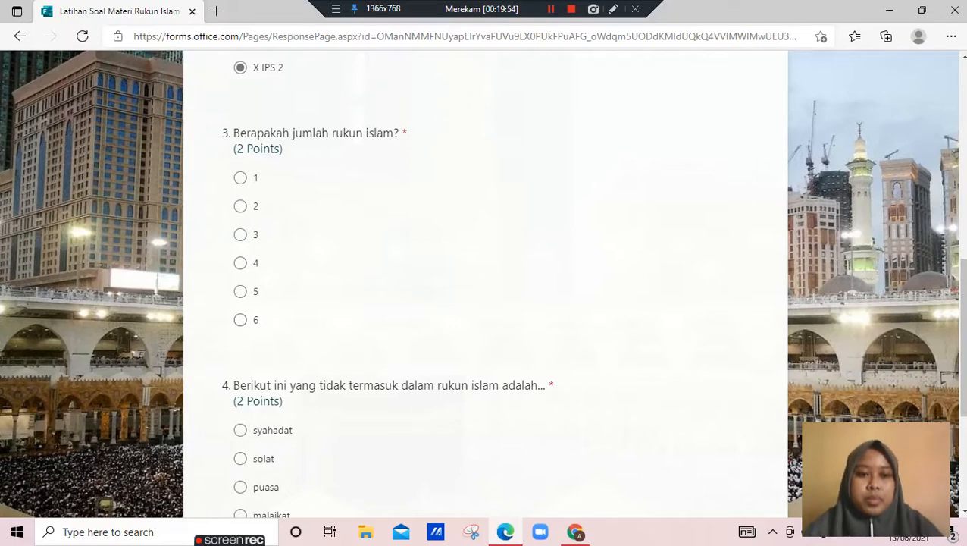
click(240, 291)
scroll(240, 291, down, 3)
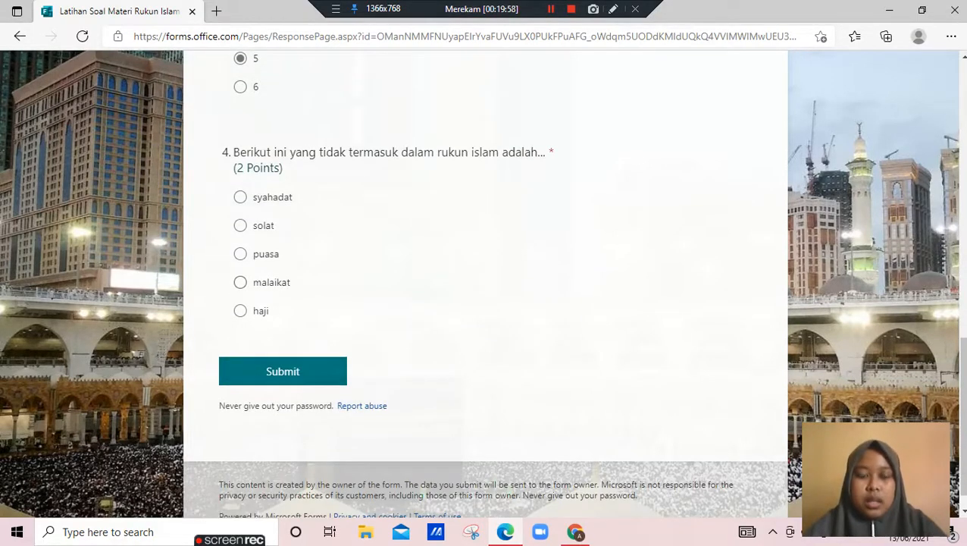
click(241, 282)
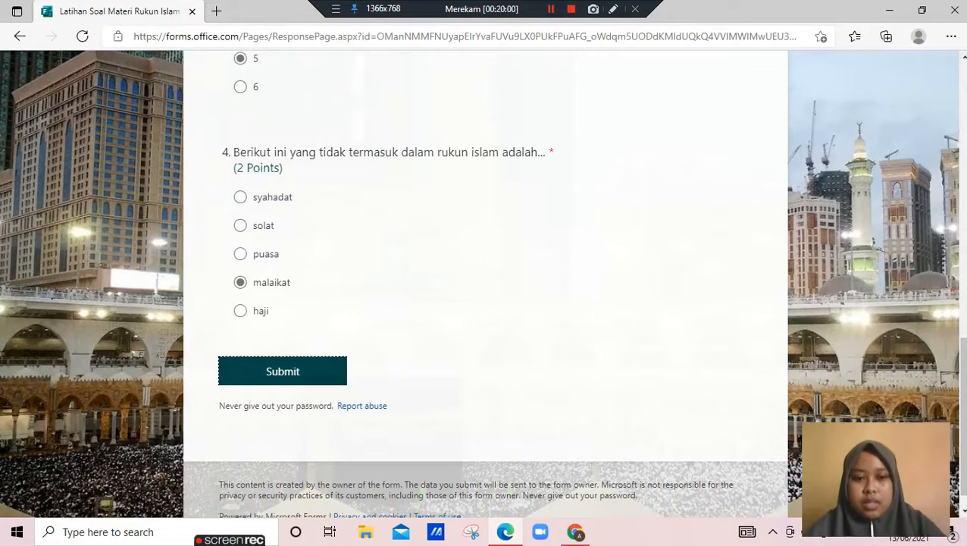
click(282, 371)
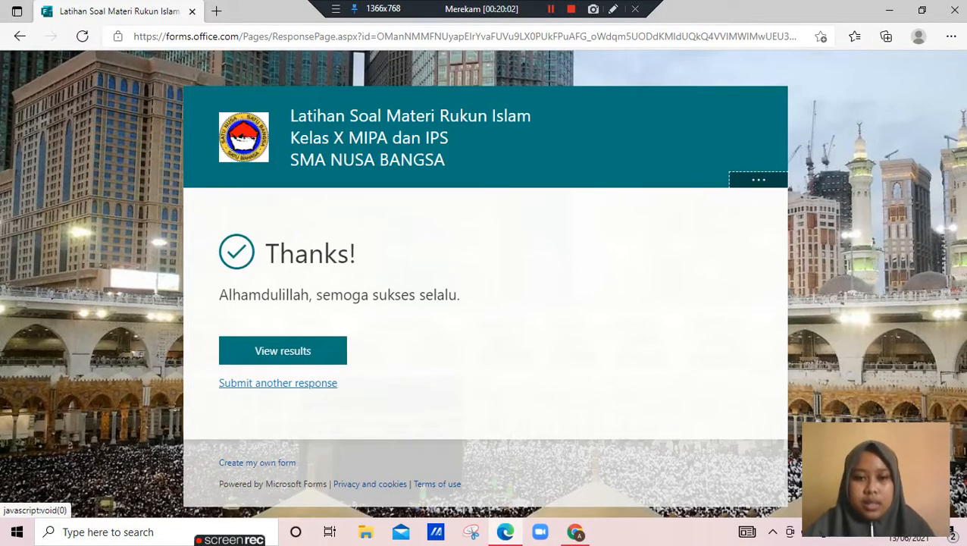
Open the results of this second submission and review the score and the marked answers
click(283, 351)
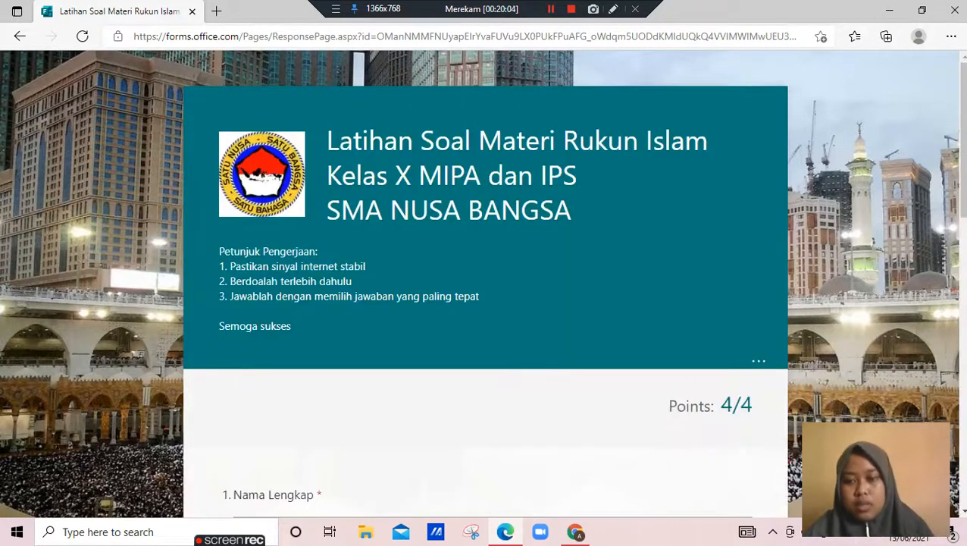
scroll(485, 303, down, 7)
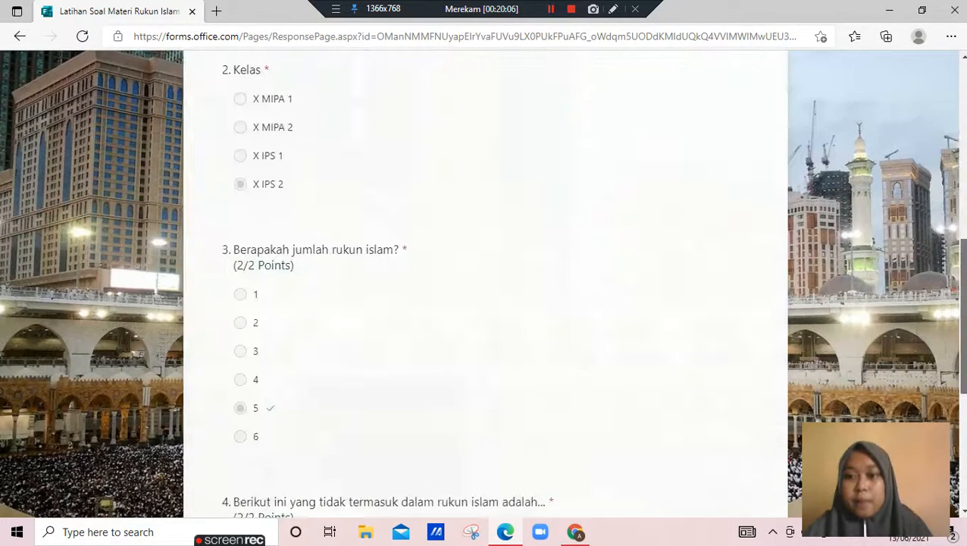
scroll(485, 304, up, 7)
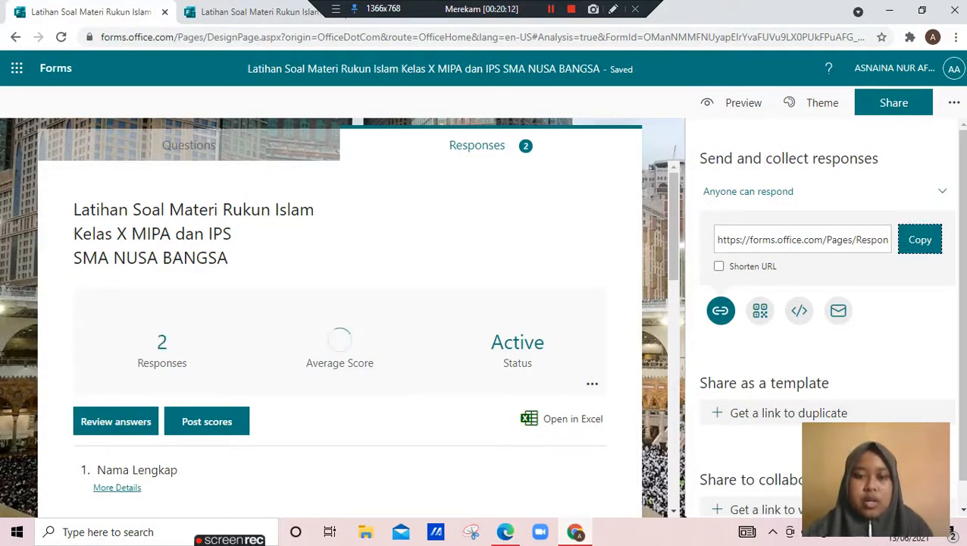
Switch to the form in Chrome, close the sharing options and check the response overview, Nama Lengkap and Kelas statistics
scroll(826, 318, down, 1)
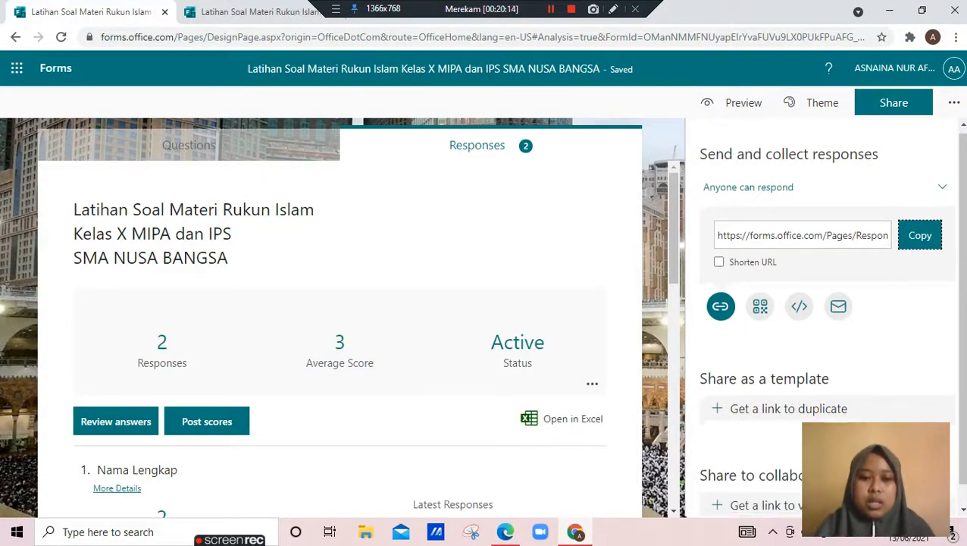
click(455, 266)
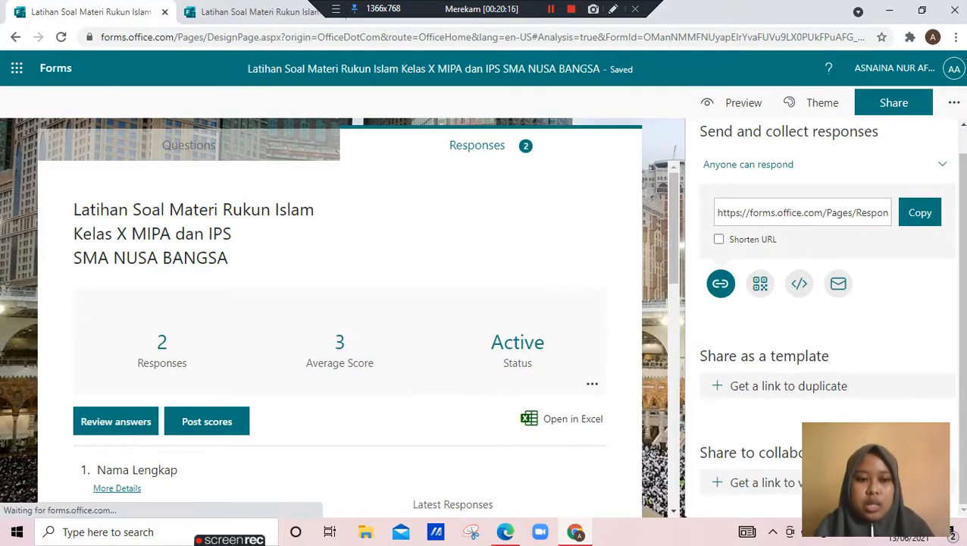
scroll(454, 304, down, 1)
scroll(485, 334, down, 2)
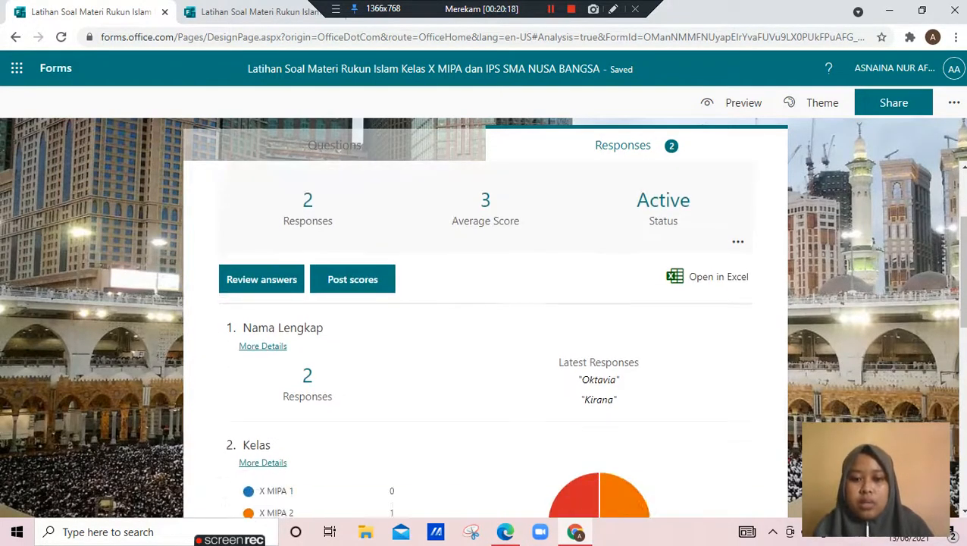
scroll(599, 382, down, 3)
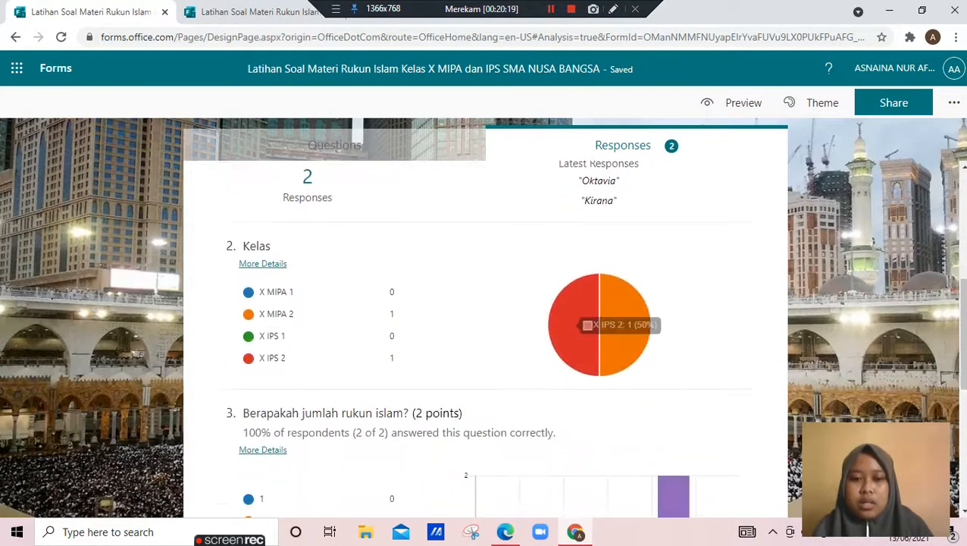
Examine the answer charts of questions 3 and 4 on rukun islam
scroll(645, 380, down, 3)
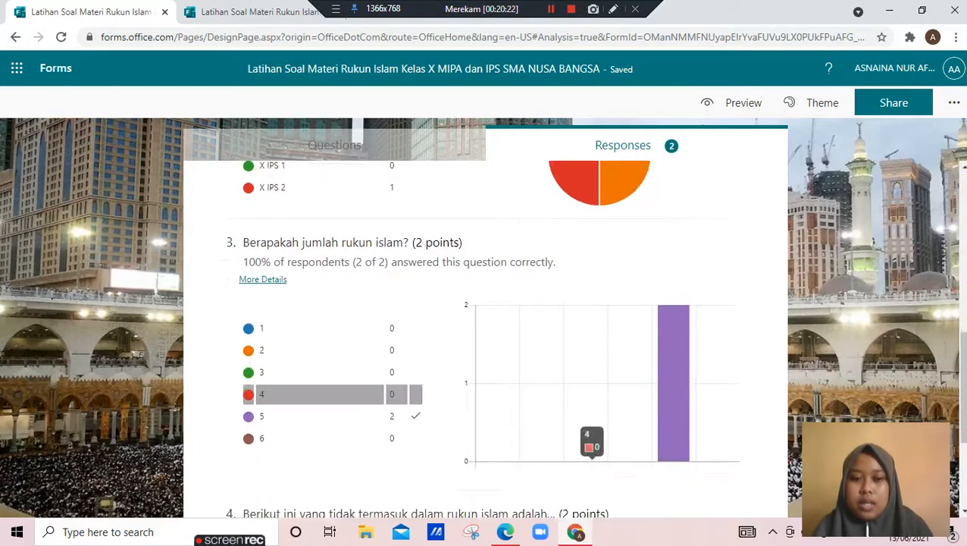
mouse_move(673, 242)
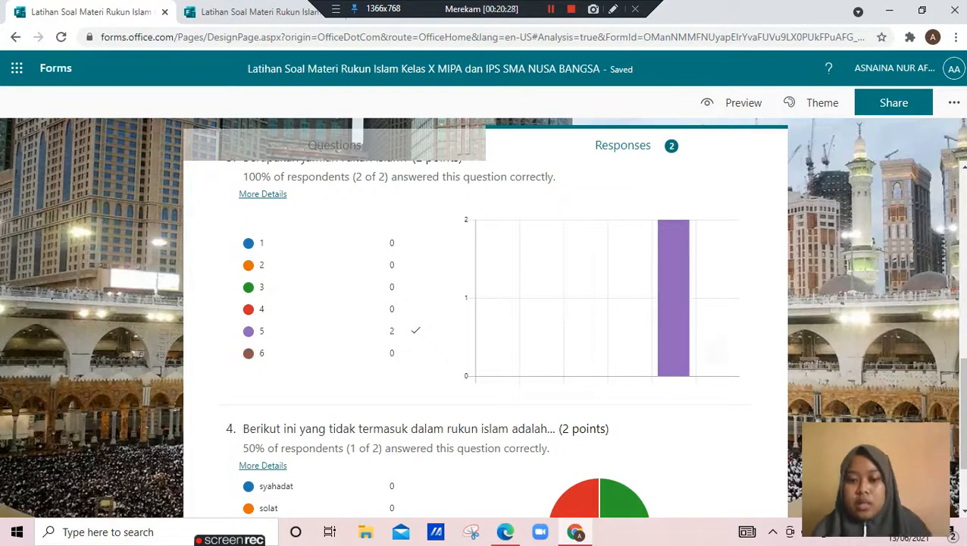
scroll(682, 326, down, 1)
scroll(592, 410, down, 2)
mouse_move(584, 414)
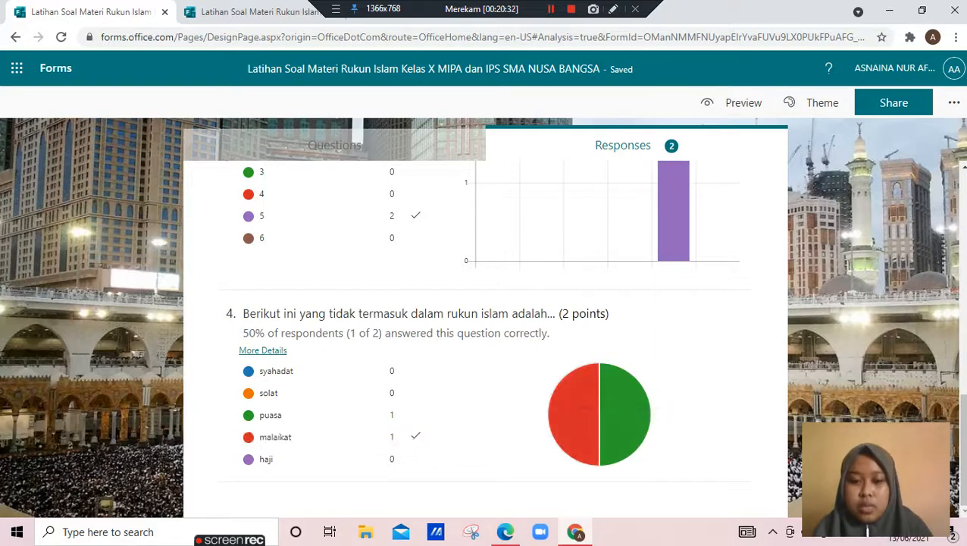
mouse_move(609, 388)
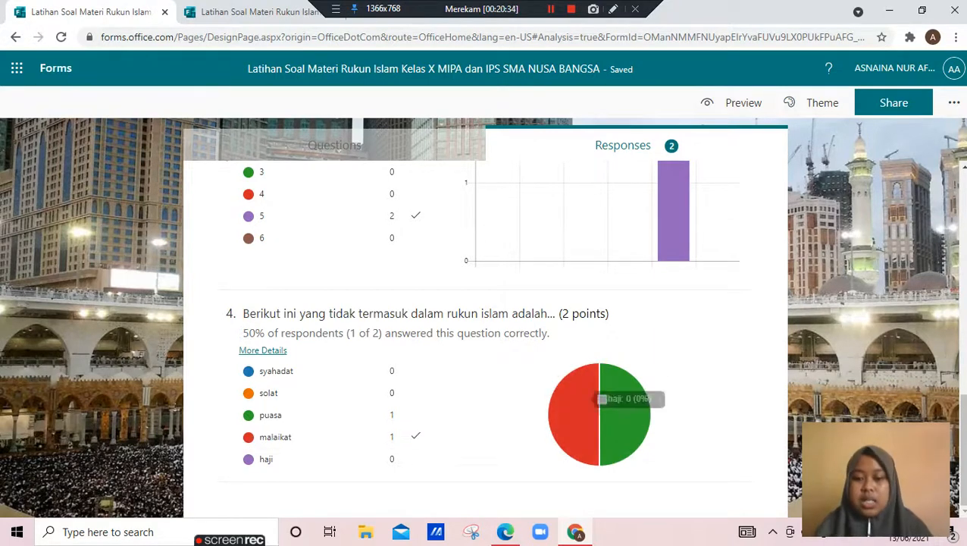
Export the quiz responses to Excel, open the downloaded workbook and dismiss the Office activation wizard
scroll(601, 388, up, 10)
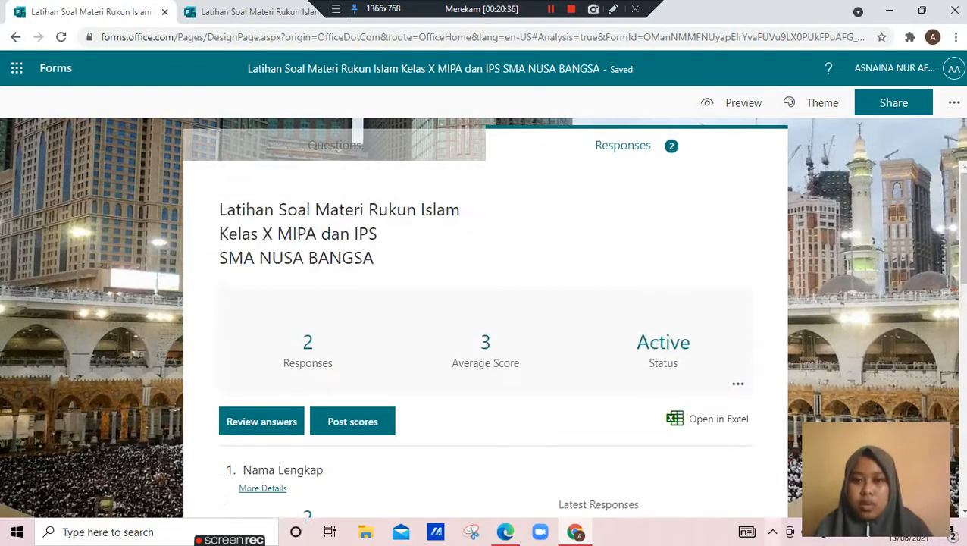
click(707, 419)
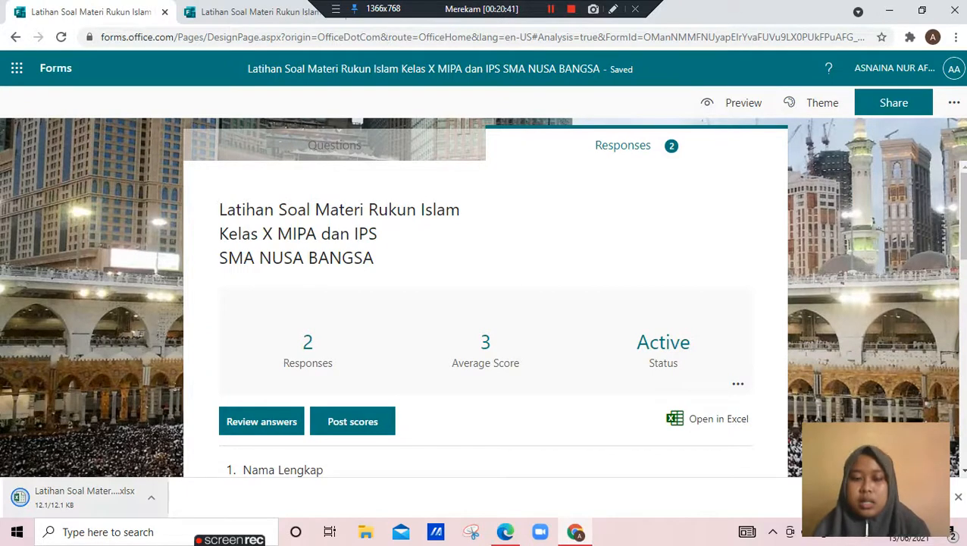
click(83, 497)
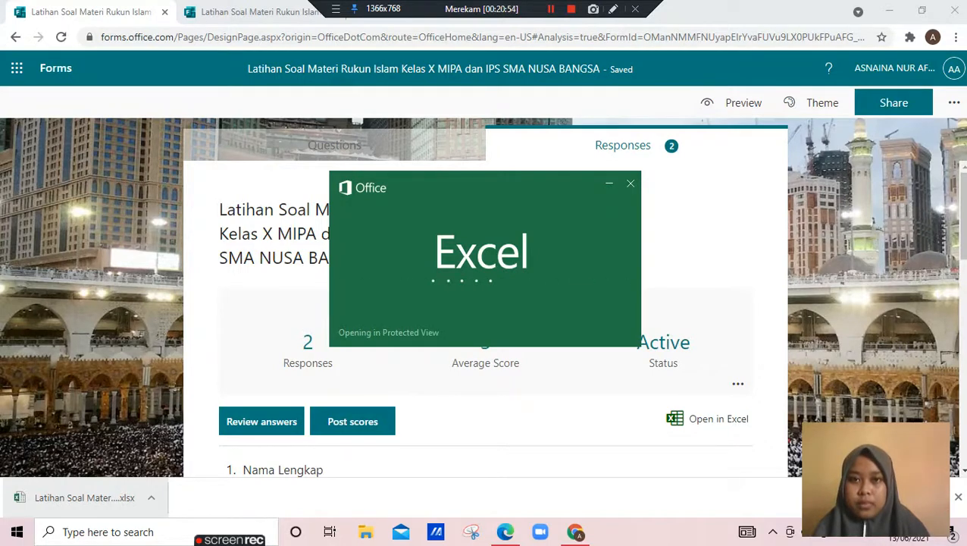
click(551, 9)
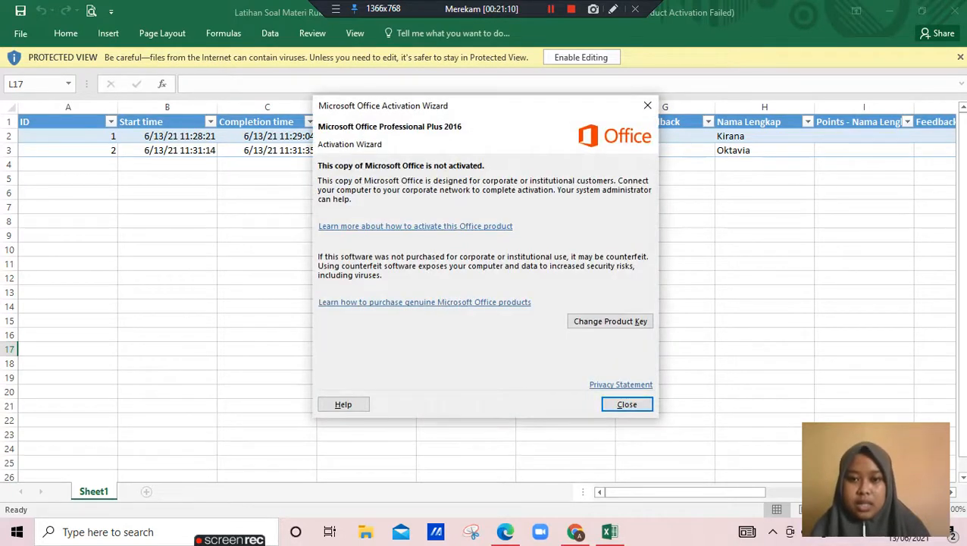
click(627, 405)
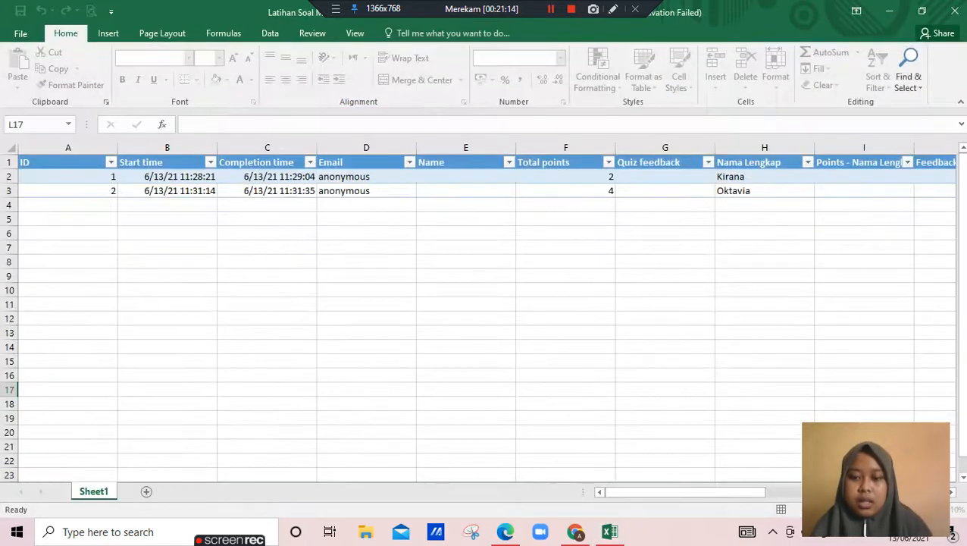
Examine the response table's columns in the workbook, from the question answers and points back to the start time
key(Right)
key(Right)
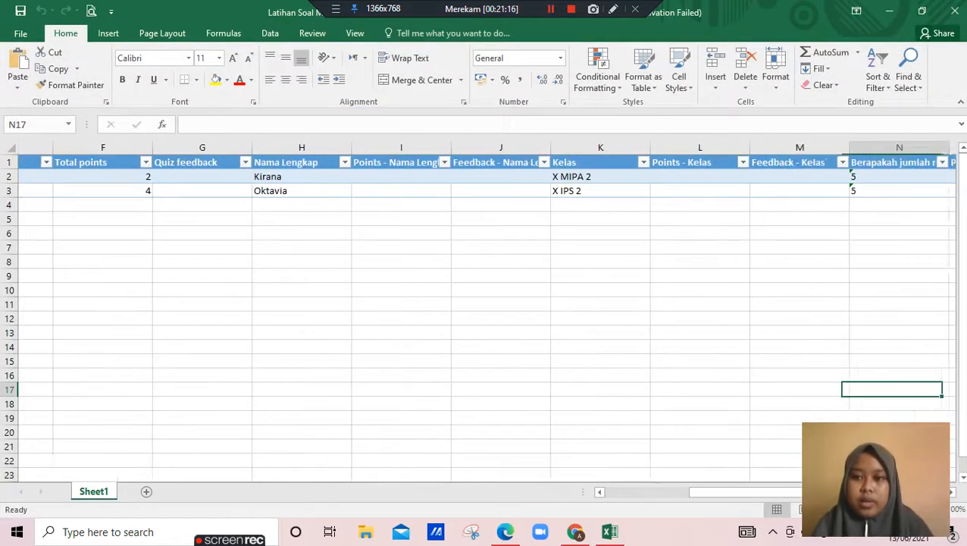
key(Left)
key(Left)
key(Left)
key(Left)
key(Left)
key(Left)
key(Left)
key(Left)
key(Left)
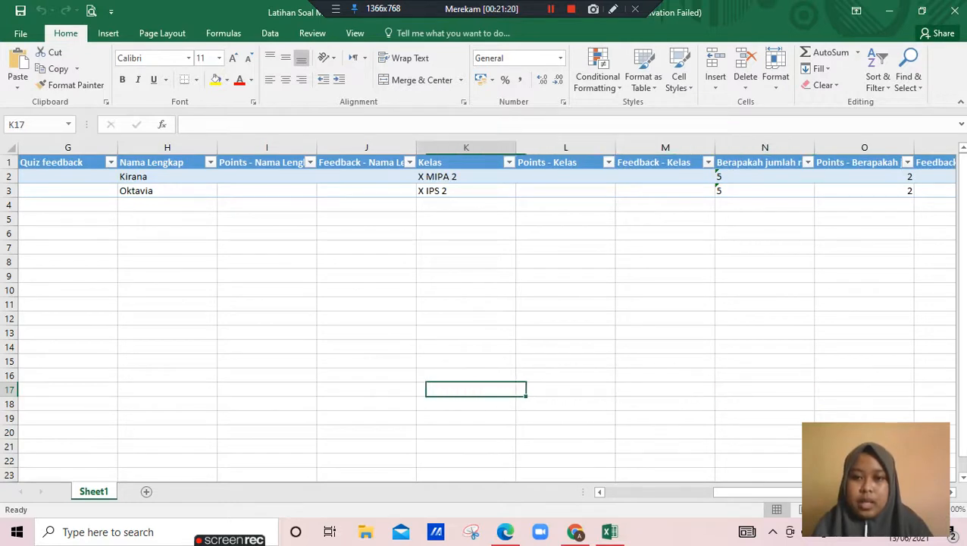
key(Left)
key(Left)
key(Left)
key(Left)
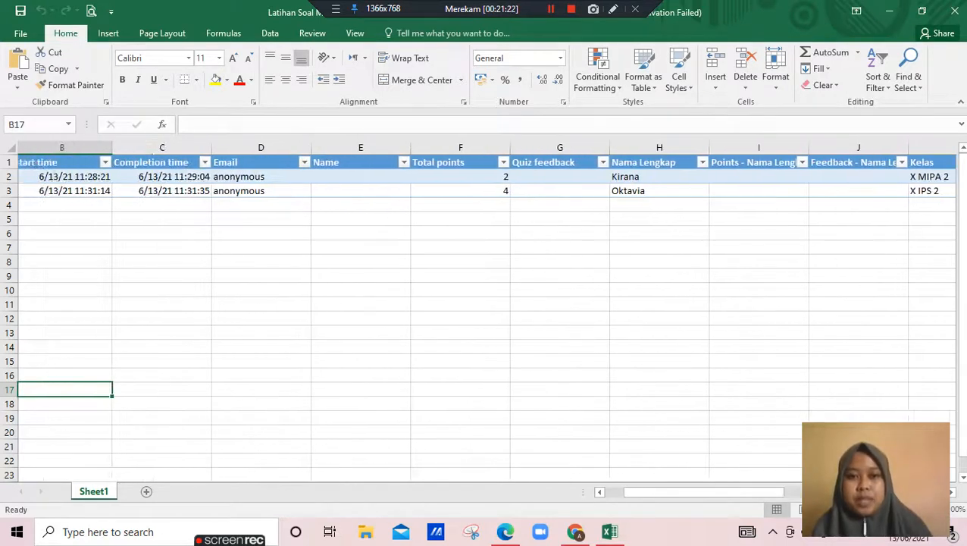
Filter the response table's Kelas column to show only X MIPA 2 by excluding X IPS 2
key(Right)
key(Right)
key(Right)
key(Right)
key(Right)
key(Right)
key(Right)
key(Right)
key(Right)
key(Right)
key(Right)
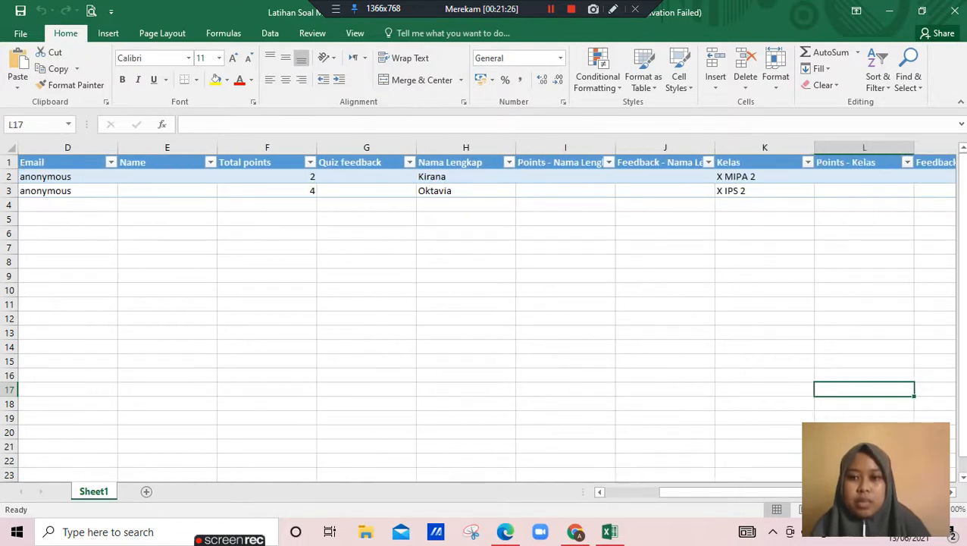
click(808, 163)
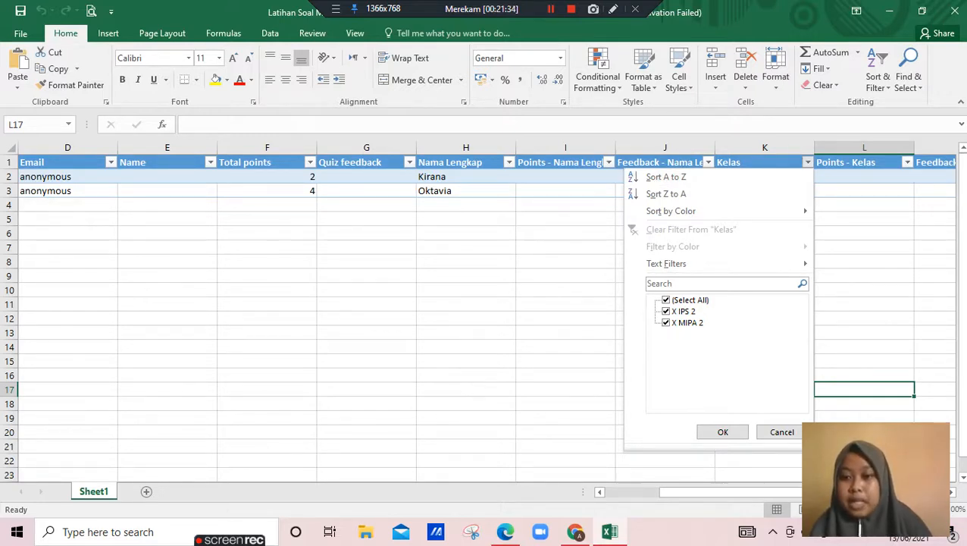
click(666, 312)
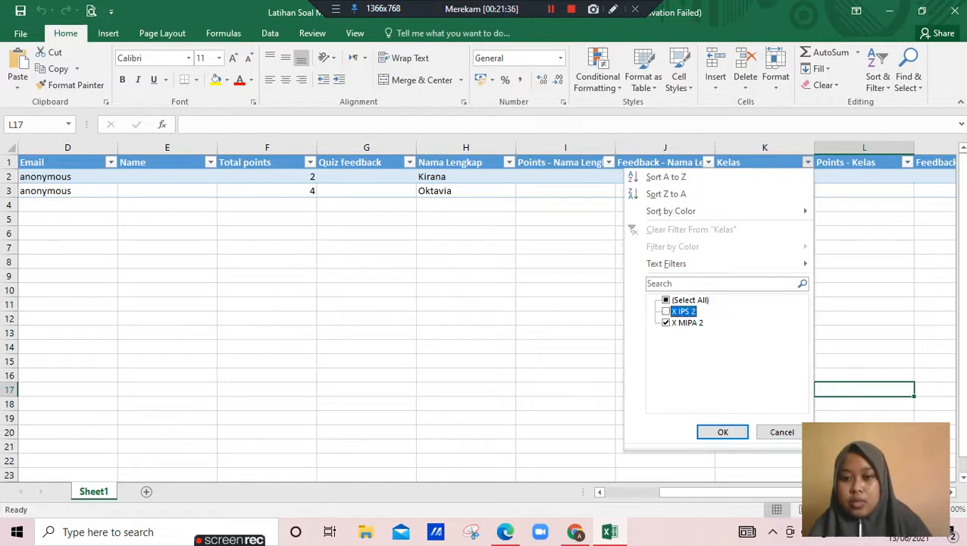
click(723, 432)
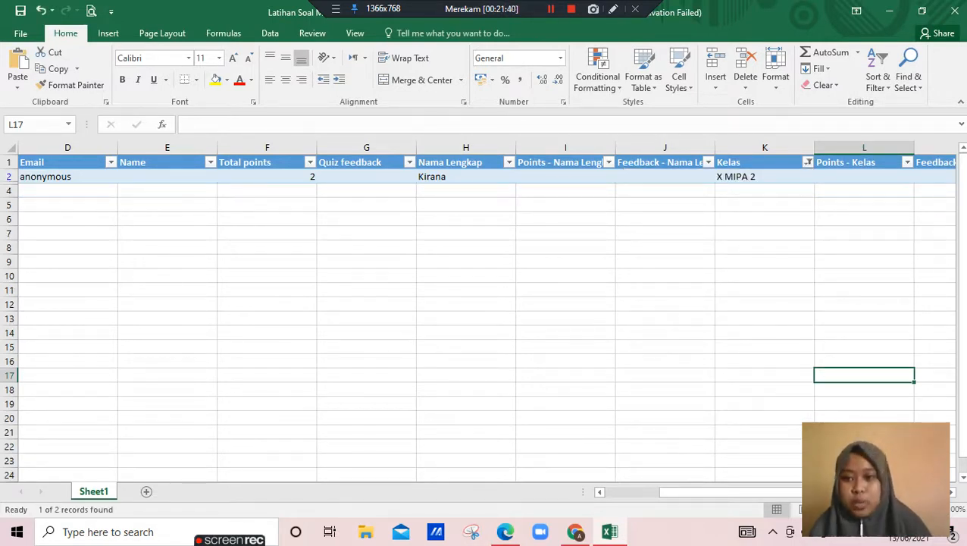
Restore all classes in the Kelas column's filter
click(808, 162)
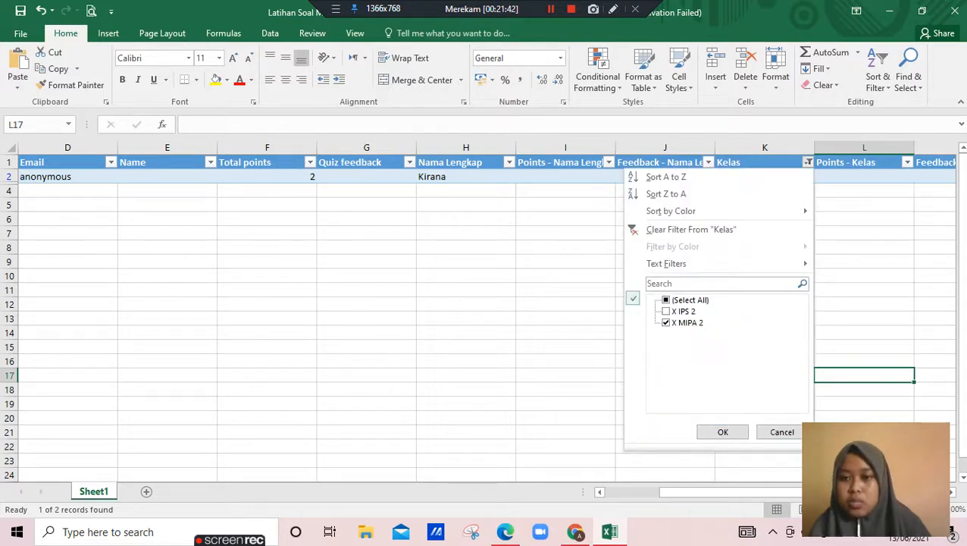
click(666, 300)
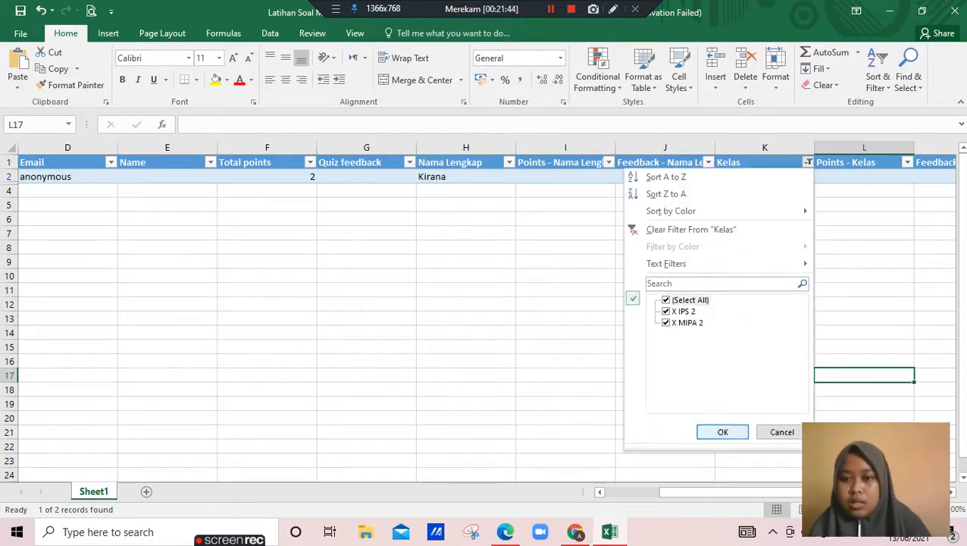
click(722, 431)
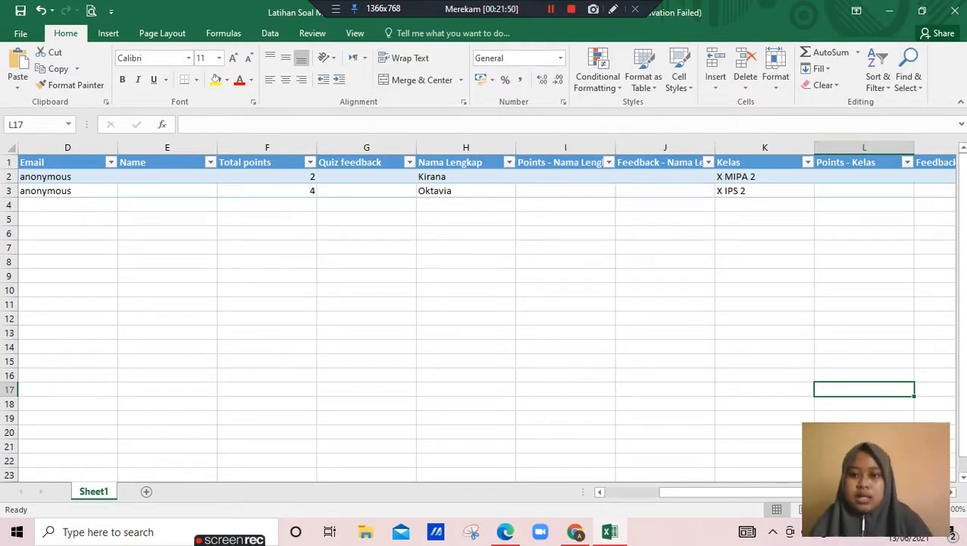
Switch back to the quiz's response overview in Chrome
key(alt+Tab)
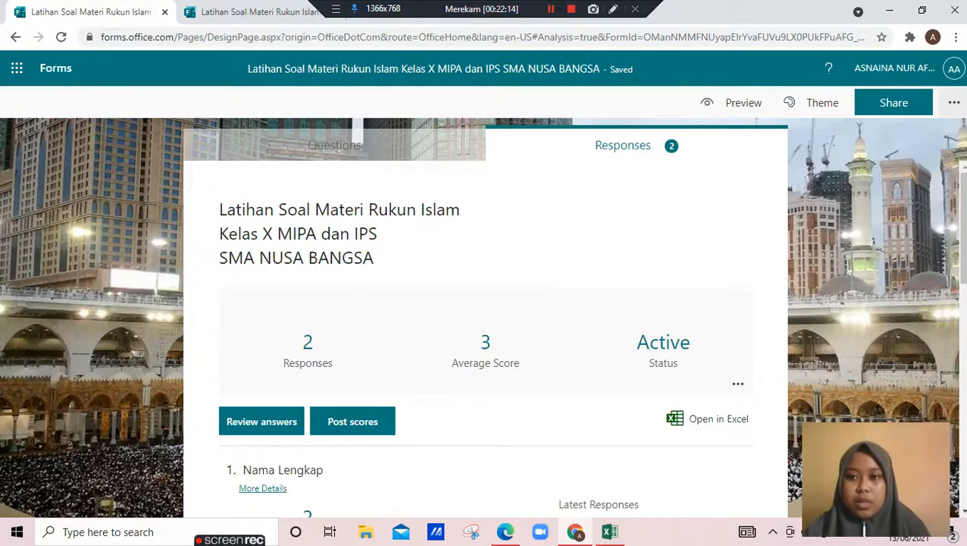
click(552, 9)
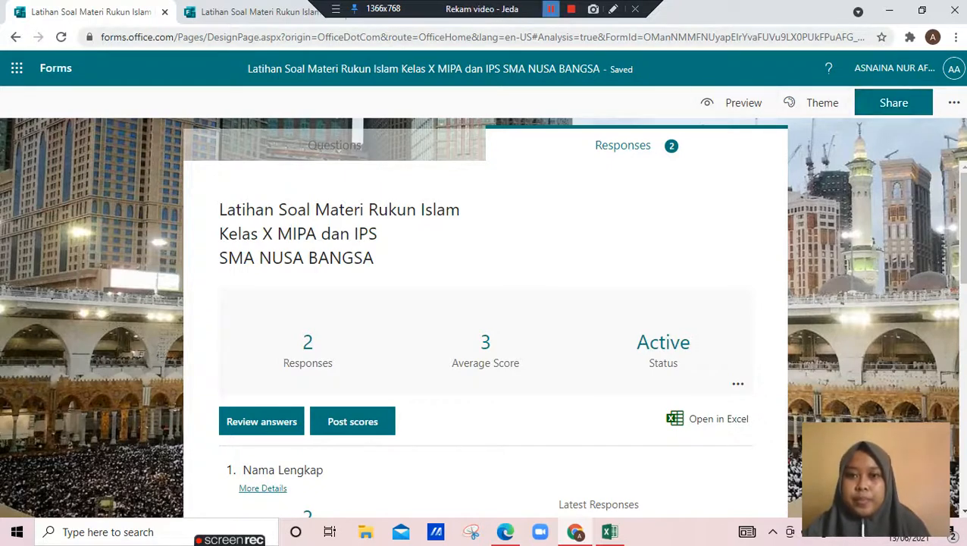